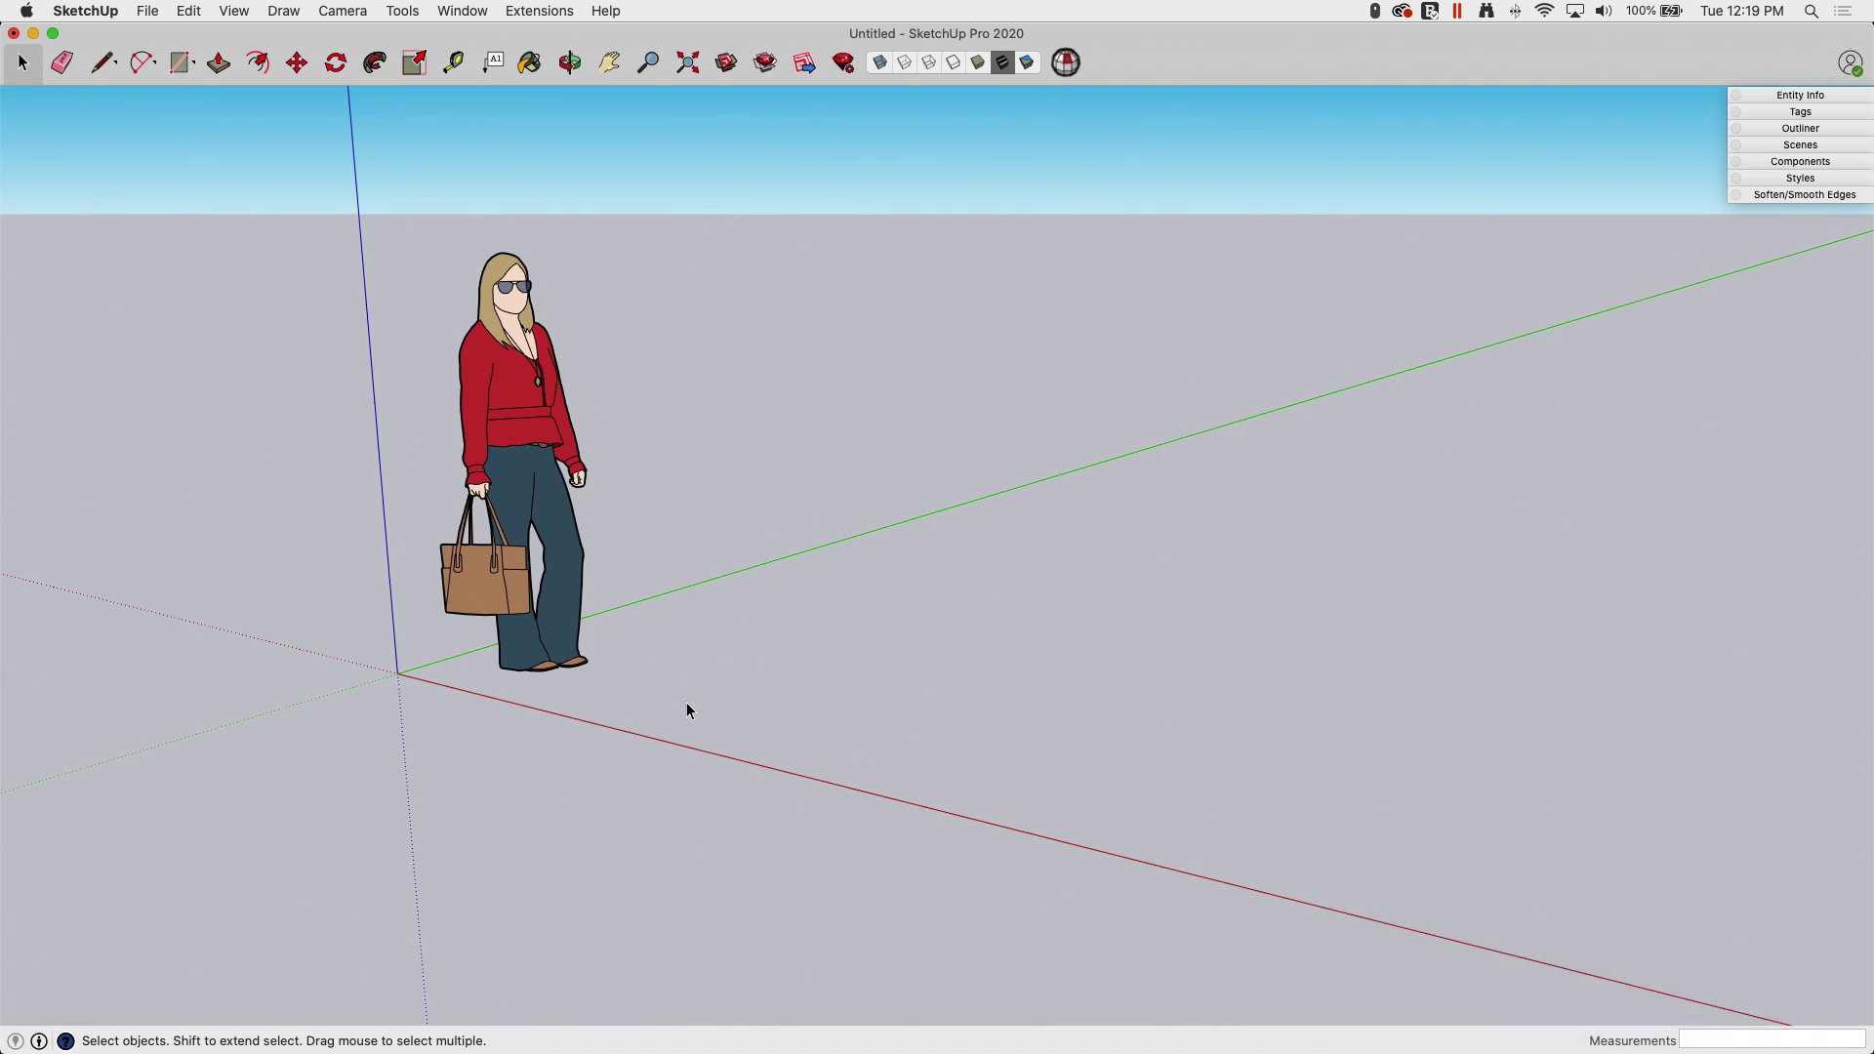
Step: Draw a closed triangular face on the ground with the Line tool
{"action": "left_click", "coordinate": [104, 64]}
{"action": "middle_click_drag", "start_coordinate": [878, 682], "coordinate": [783, 649]}
{"action": "left_click", "coordinate": [784, 650]}
{"action": "left_click", "coordinate": [907, 573]}
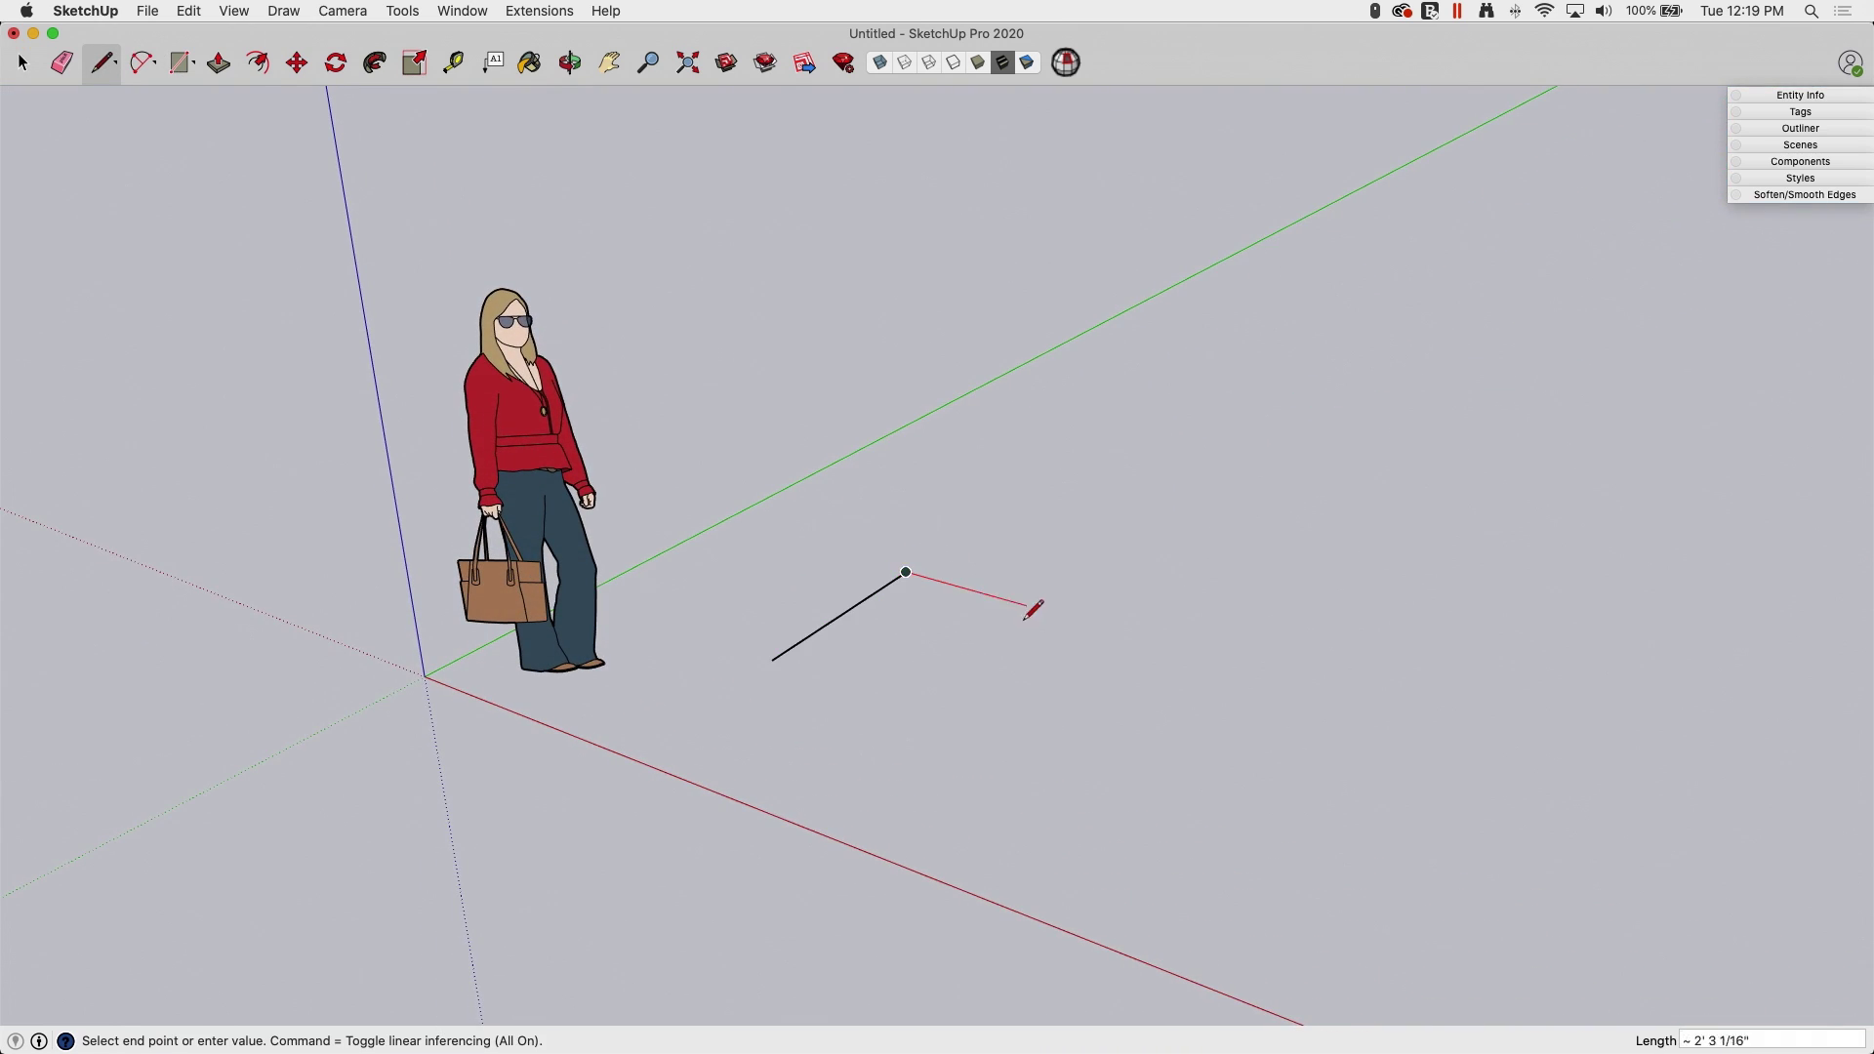
{"action": "left_click", "coordinate": [1026, 605]}
{"action": "left_click", "coordinate": [901, 704]}
{"action": "left_click", "coordinate": [772, 659]}
{"action": "middle_click_drag", "start_coordinate": [829, 556], "coordinate": [842, 656]}
Step: Select and delete the triangle face along with its edges
{"action": "key", "text": "space"}
{"action": "double_click", "coordinate": [874, 632]}
{"action": "key", "text": "Delete"}
{"action": "middle_click_drag", "start_coordinate": [656, 606], "coordinate": [672, 494]}
{"action": "middle_click_drag", "start_coordinate": [274, 70], "coordinate": [177, 117]}
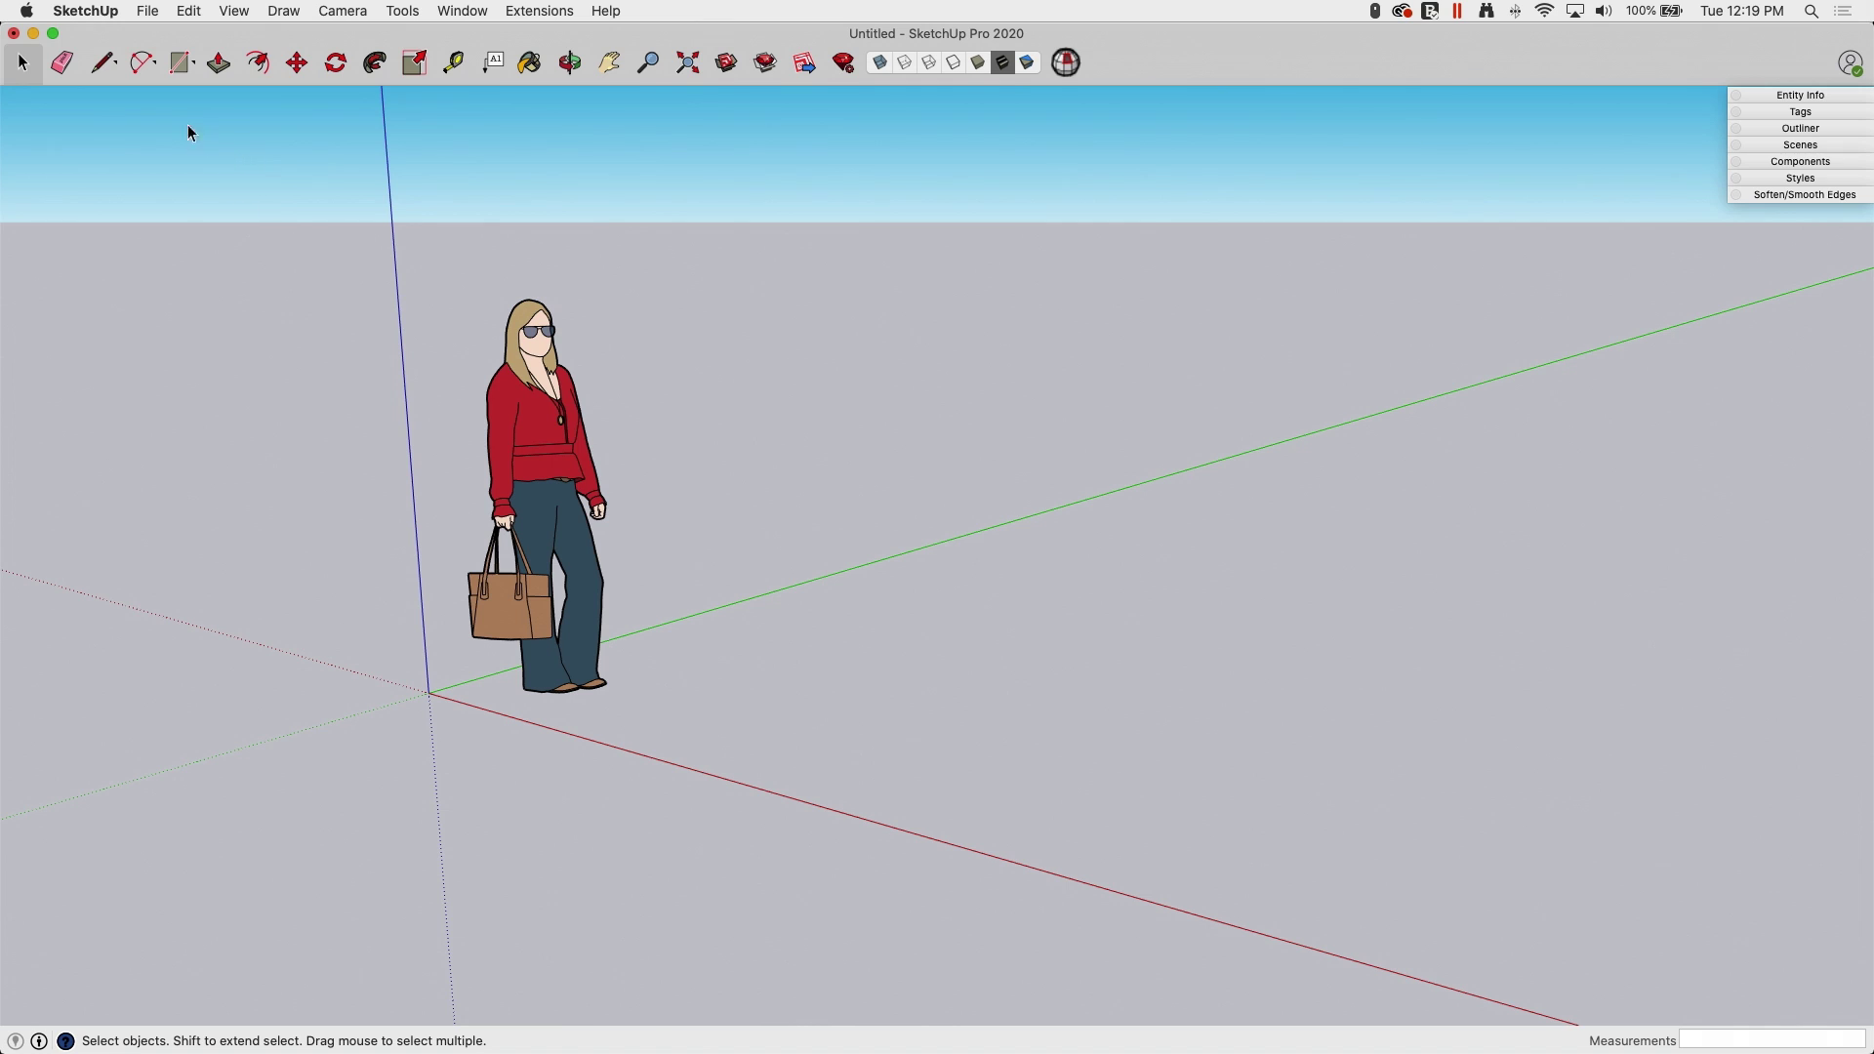
Step: Pick Rectangle from the shapes dropdown and show the Large Tool Set palette
{"action": "left_click", "coordinate": [196, 70]}
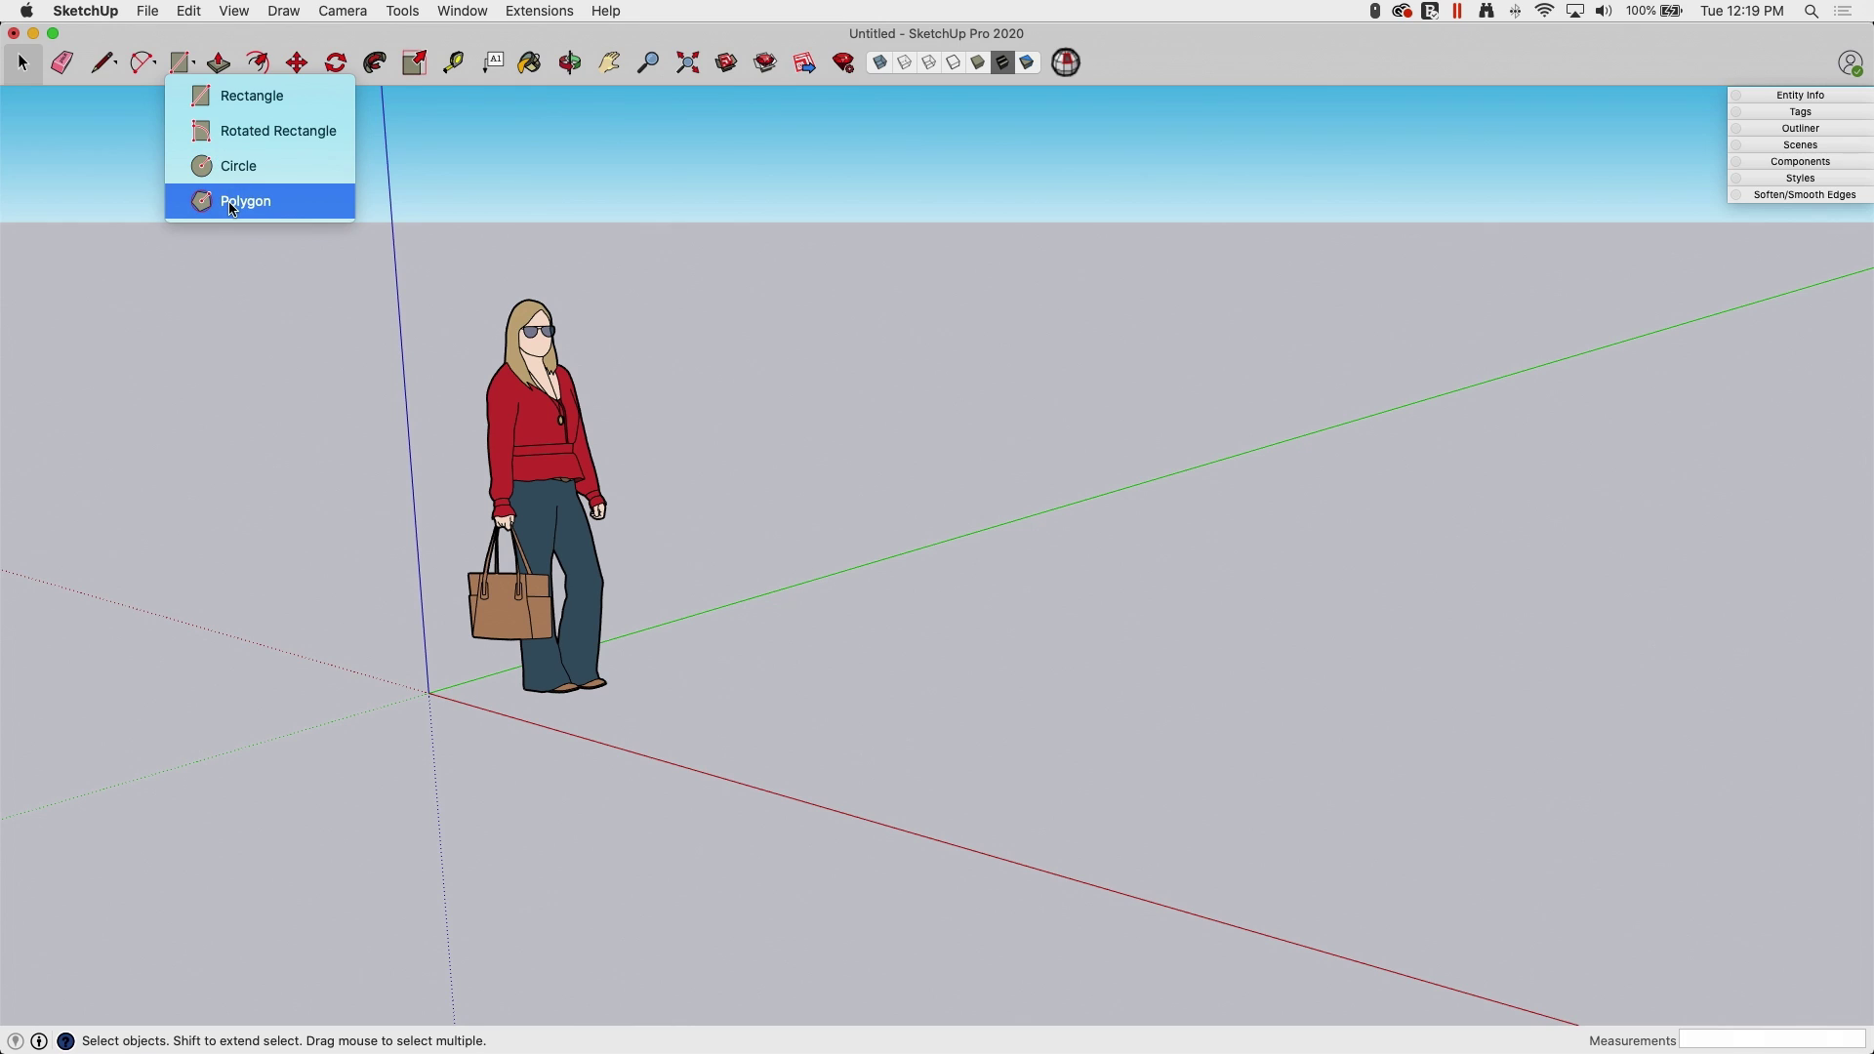
{"action": "left_click", "coordinate": [275, 103]}
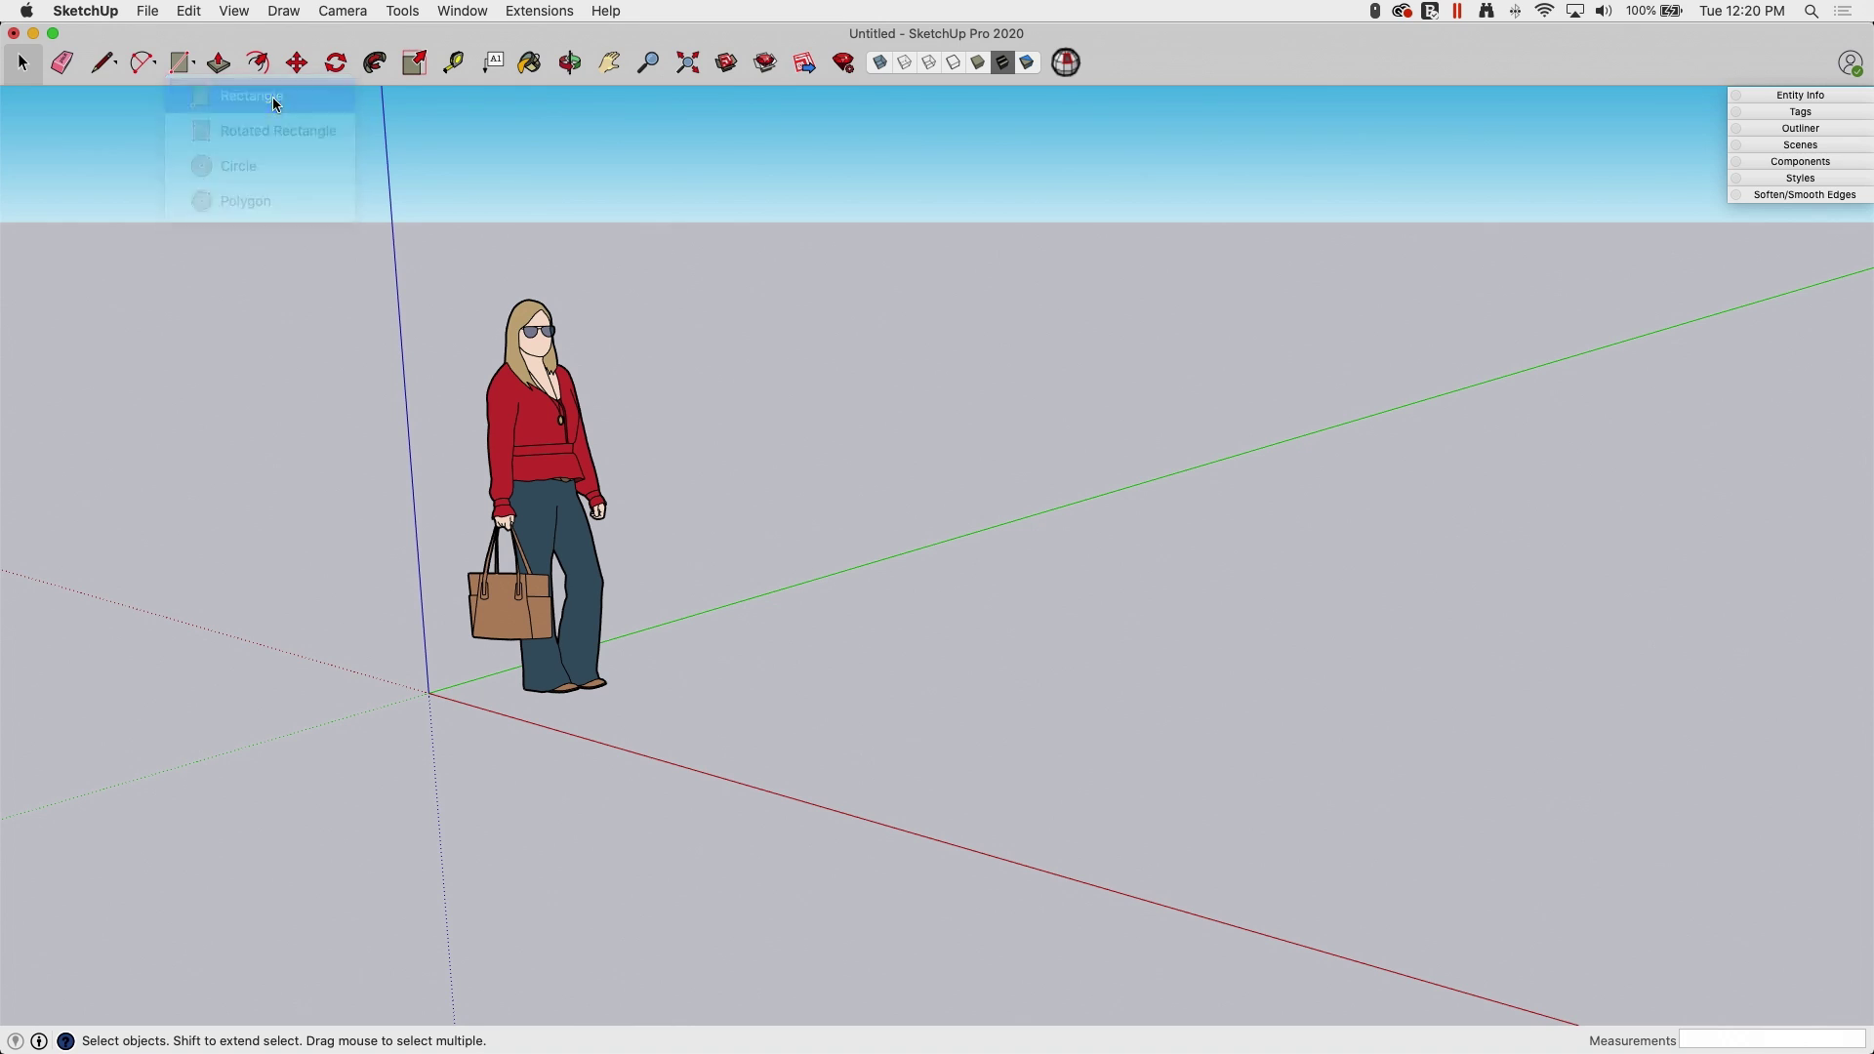
{"action": "left_click", "coordinate": [236, 11]}
{"action": "mouse_move", "coordinate": [253, 89]}
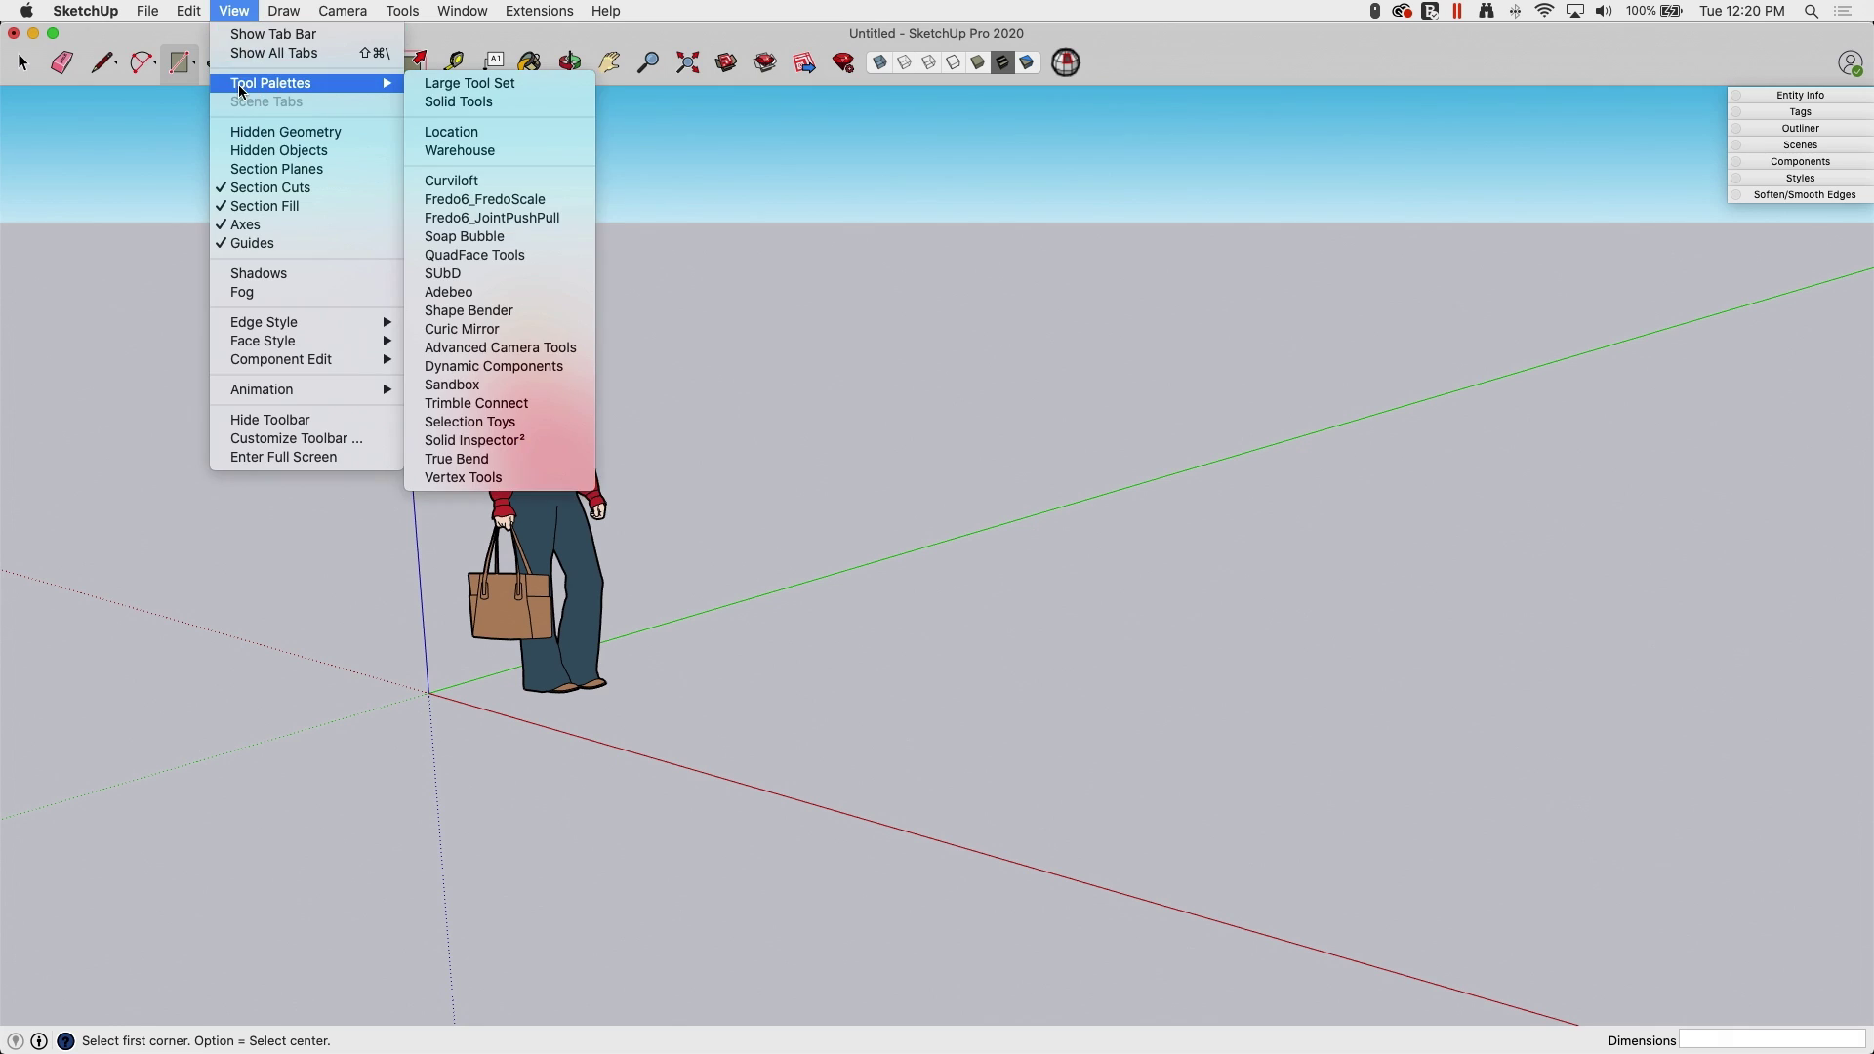
{"action": "left_click", "coordinate": [464, 84]}
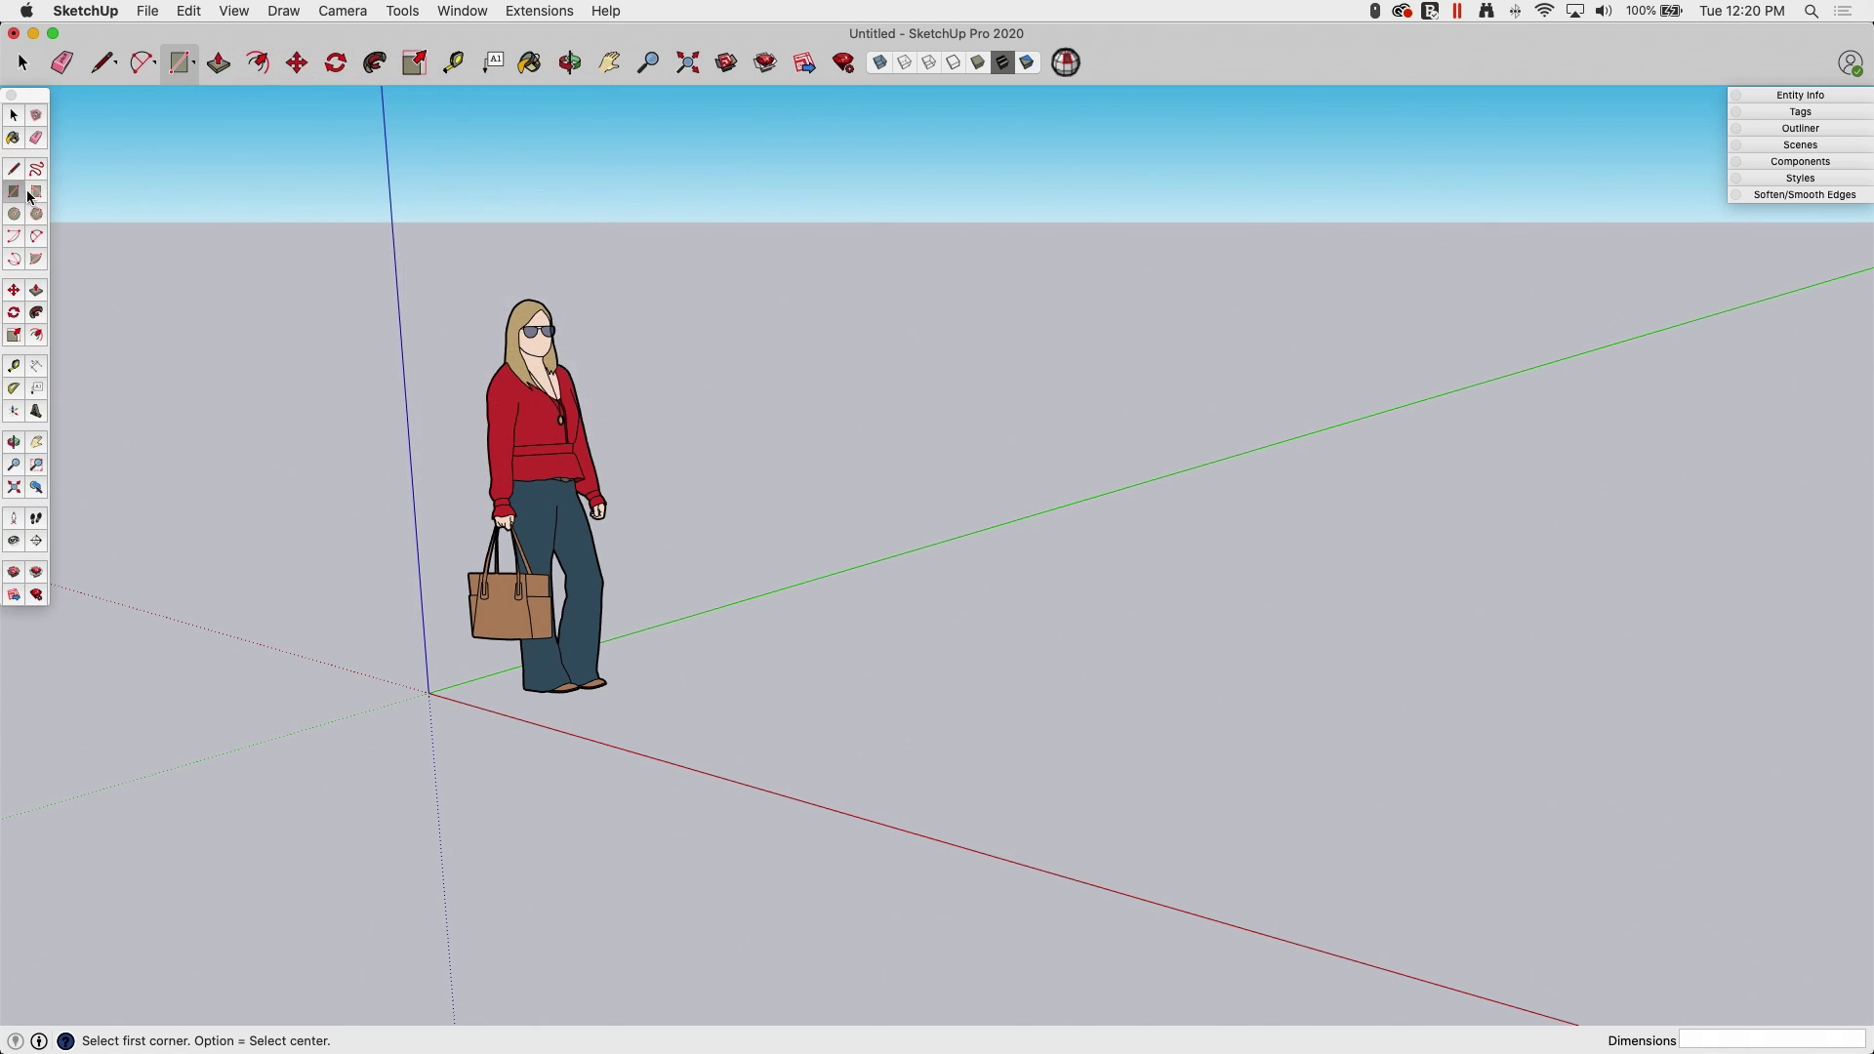
{"action": "key", "text": "space"}
Step: Draw a rectangular face on the ground beside the figure by clicking two opposite corners
{"action": "middle_click_drag", "start_coordinate": [757, 473], "coordinate": [837, 580]}
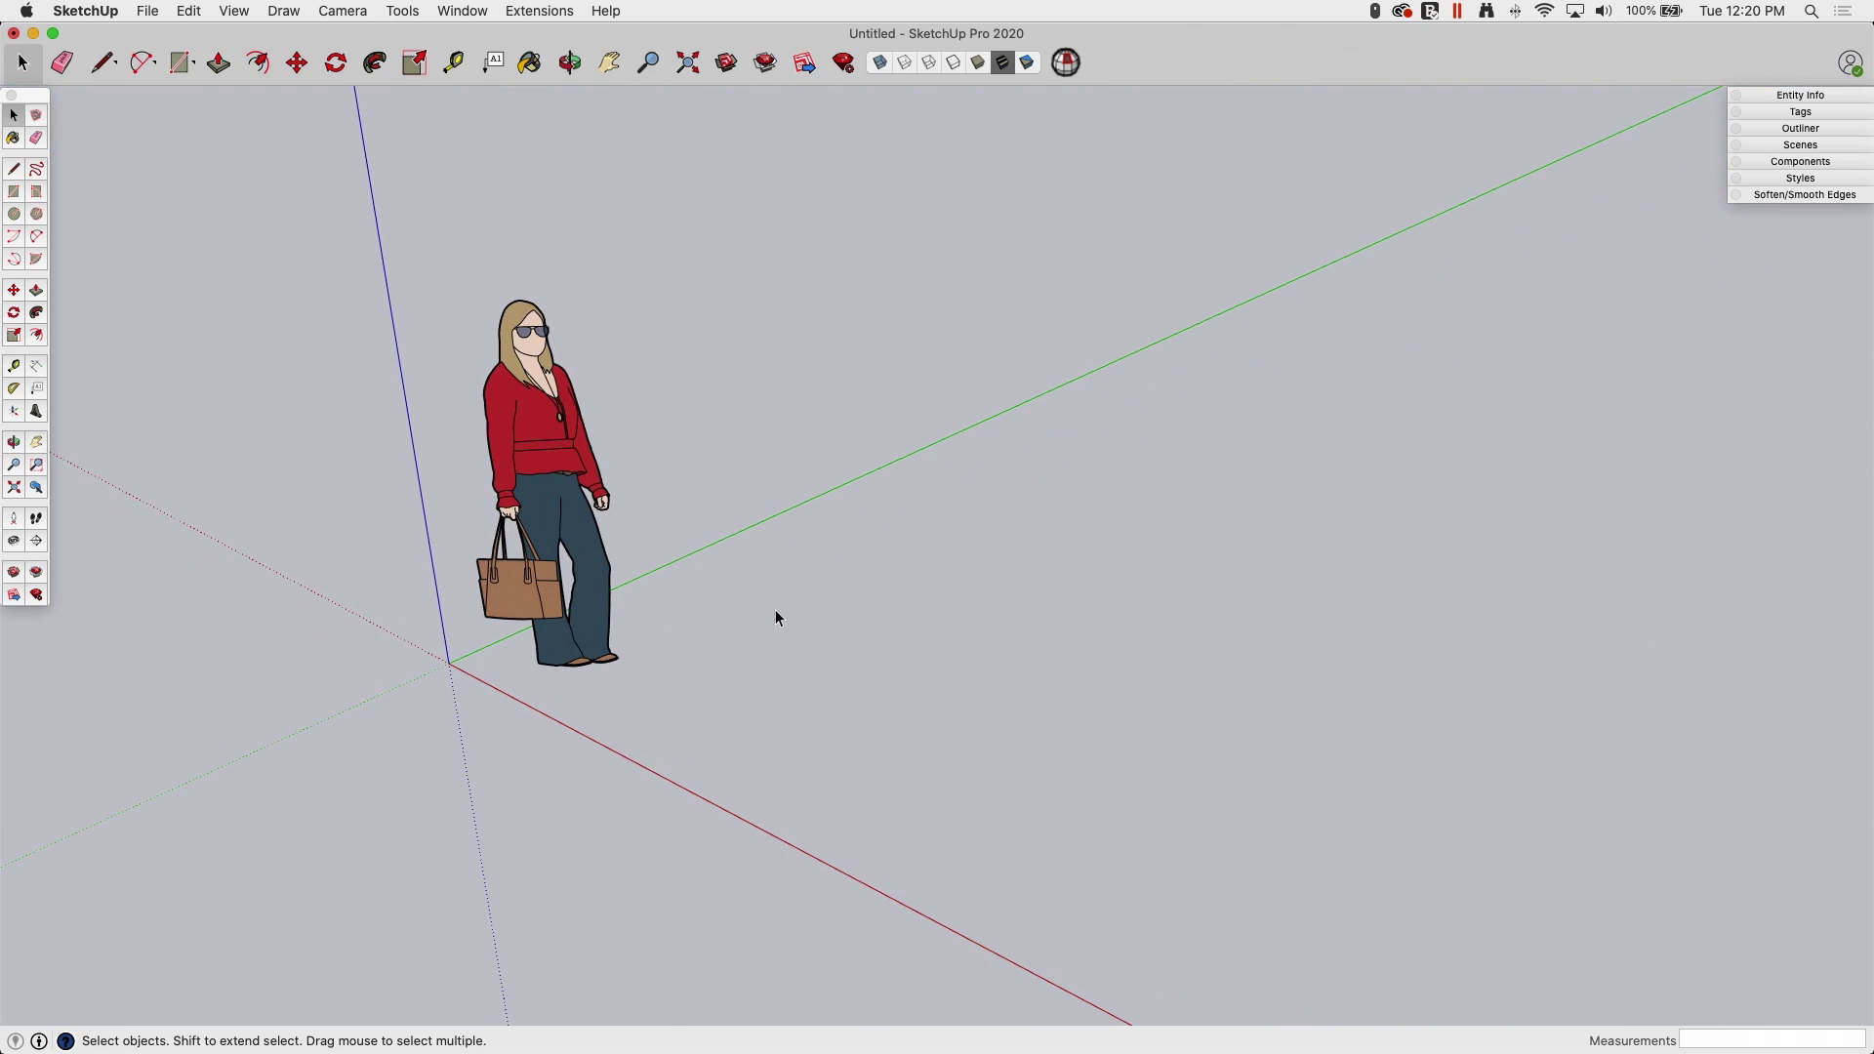
{"action": "key", "text": "r"}
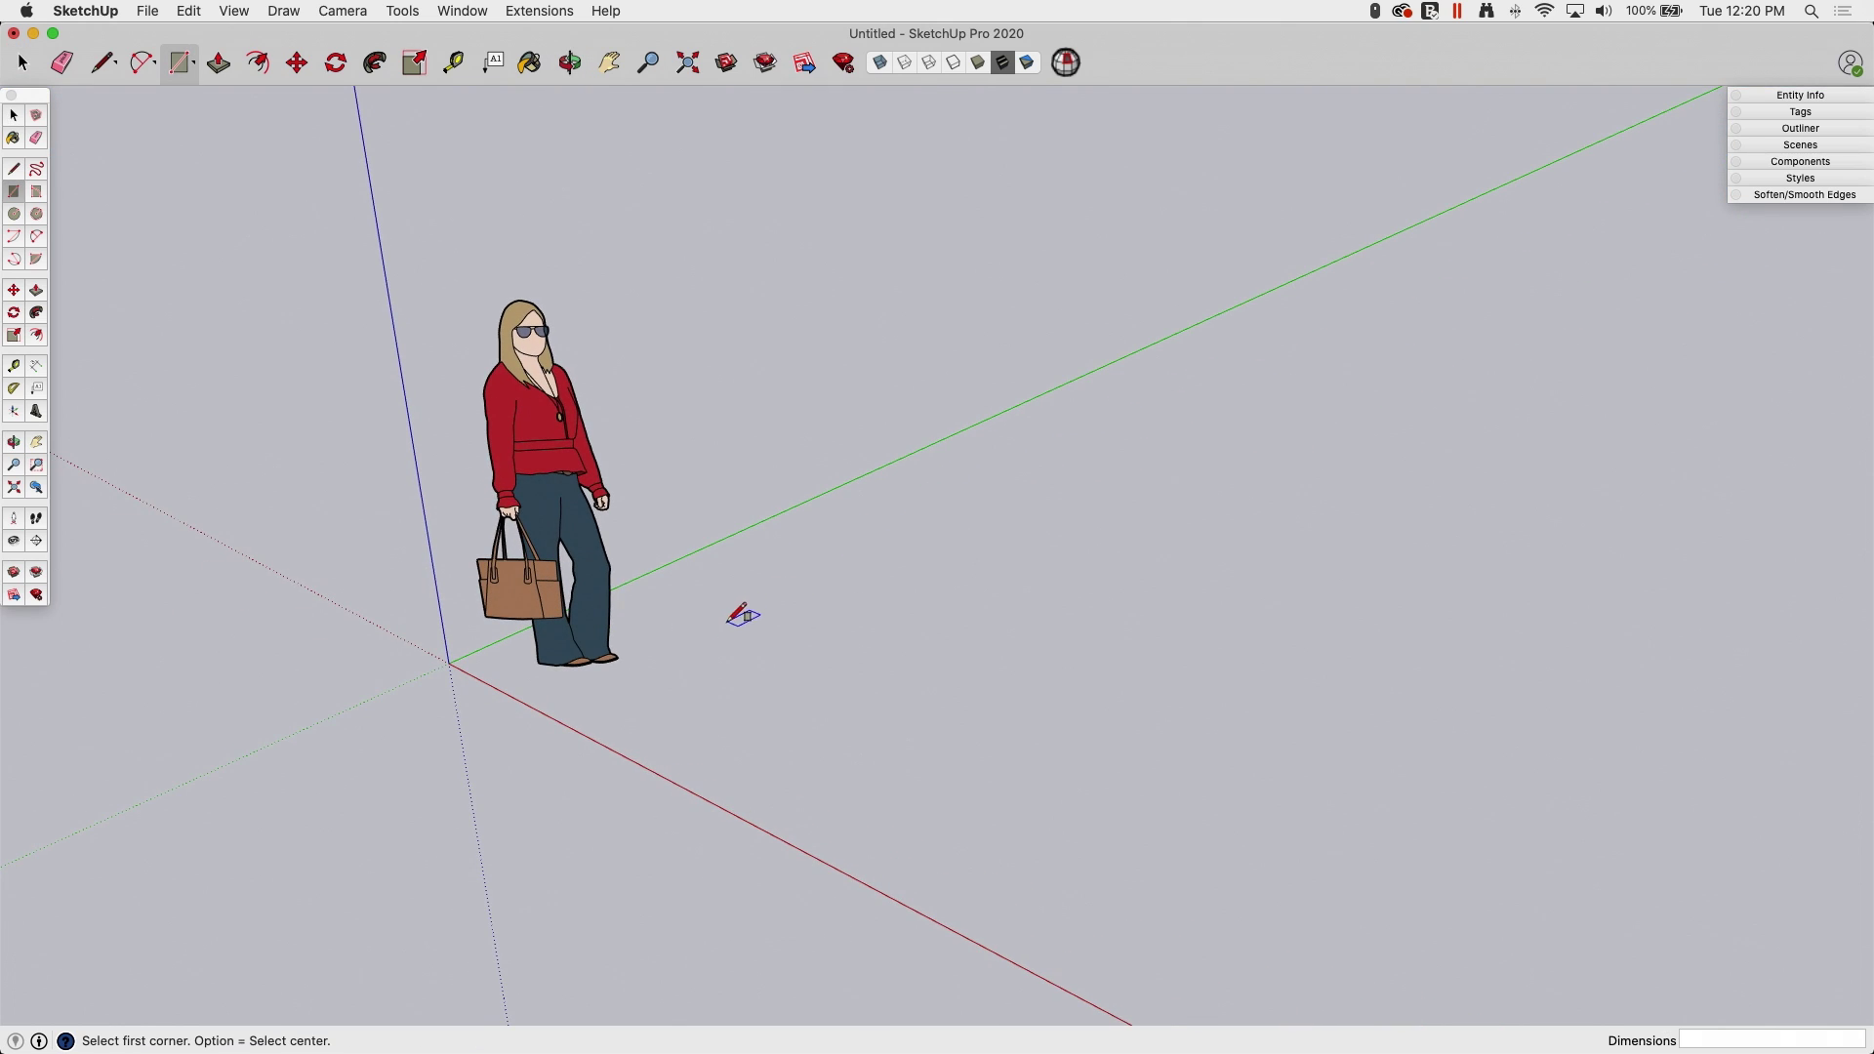
{"action": "middle_click_drag", "start_coordinate": [744, 615], "coordinate": [829, 691]}
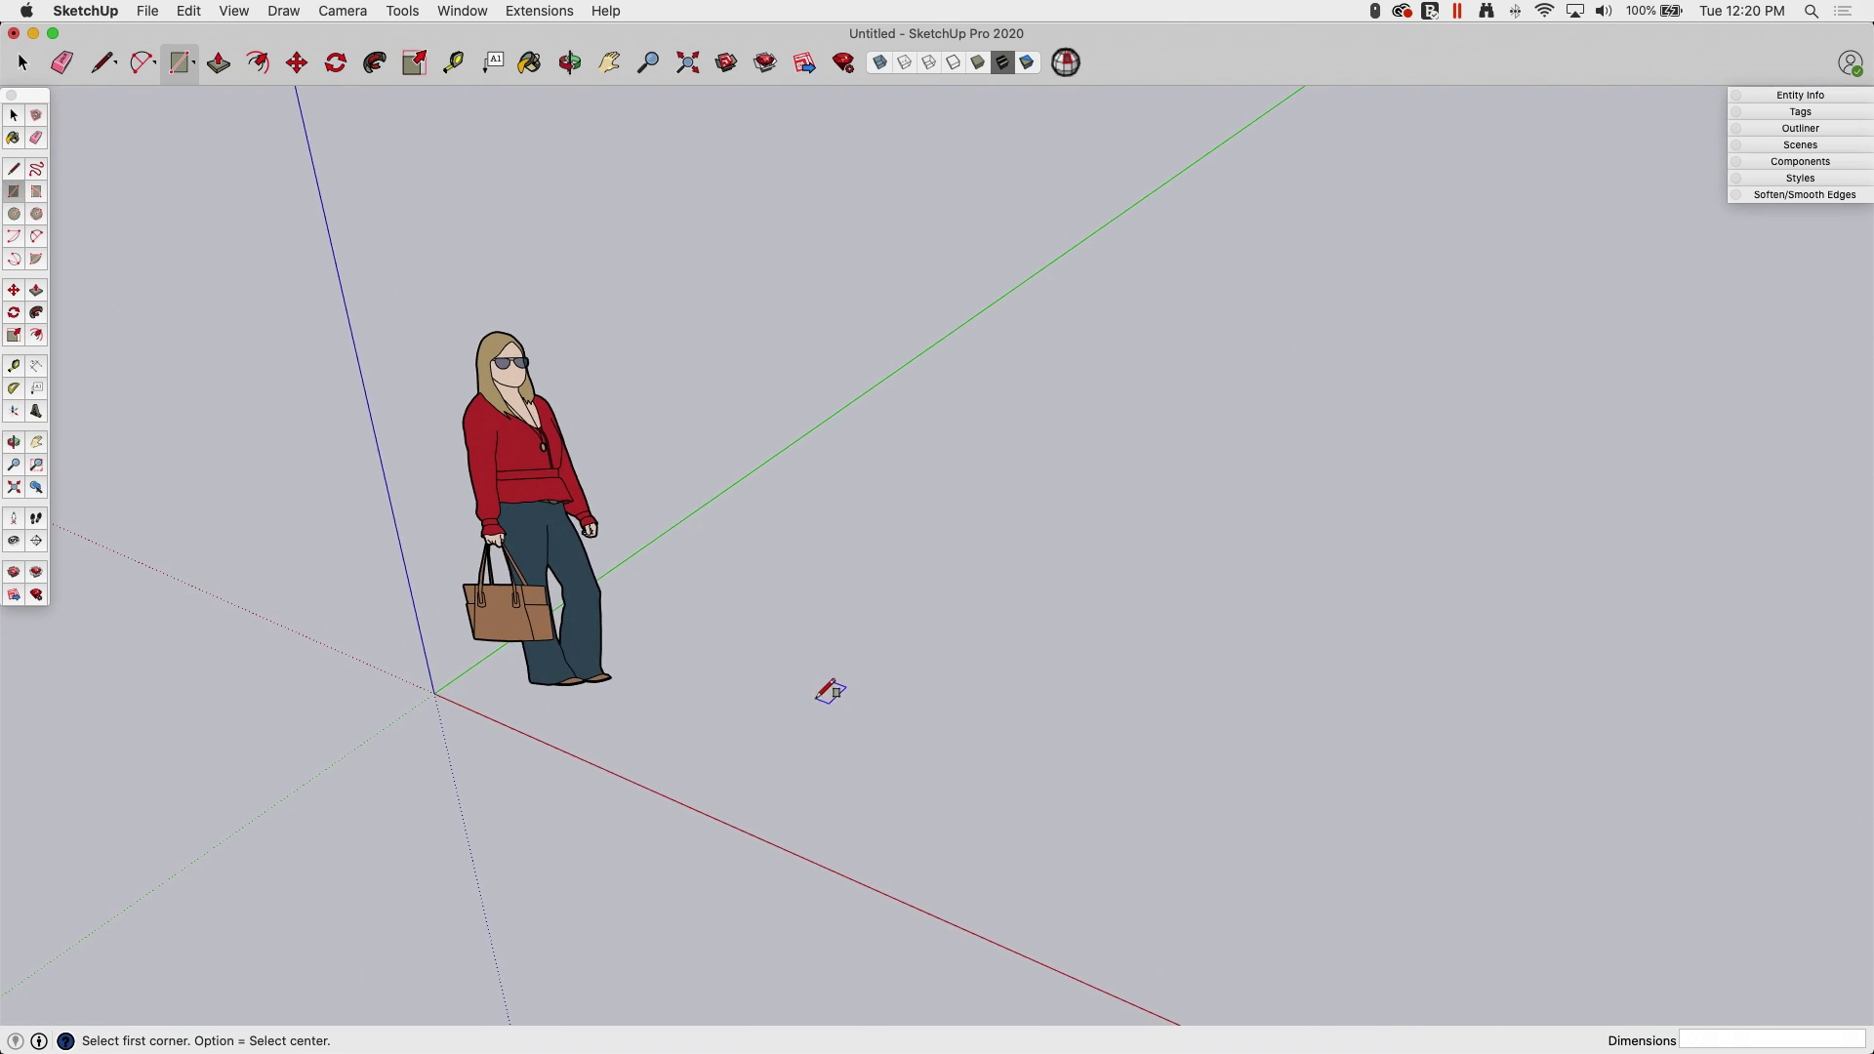
{"action": "left_click", "coordinate": [695, 643]}
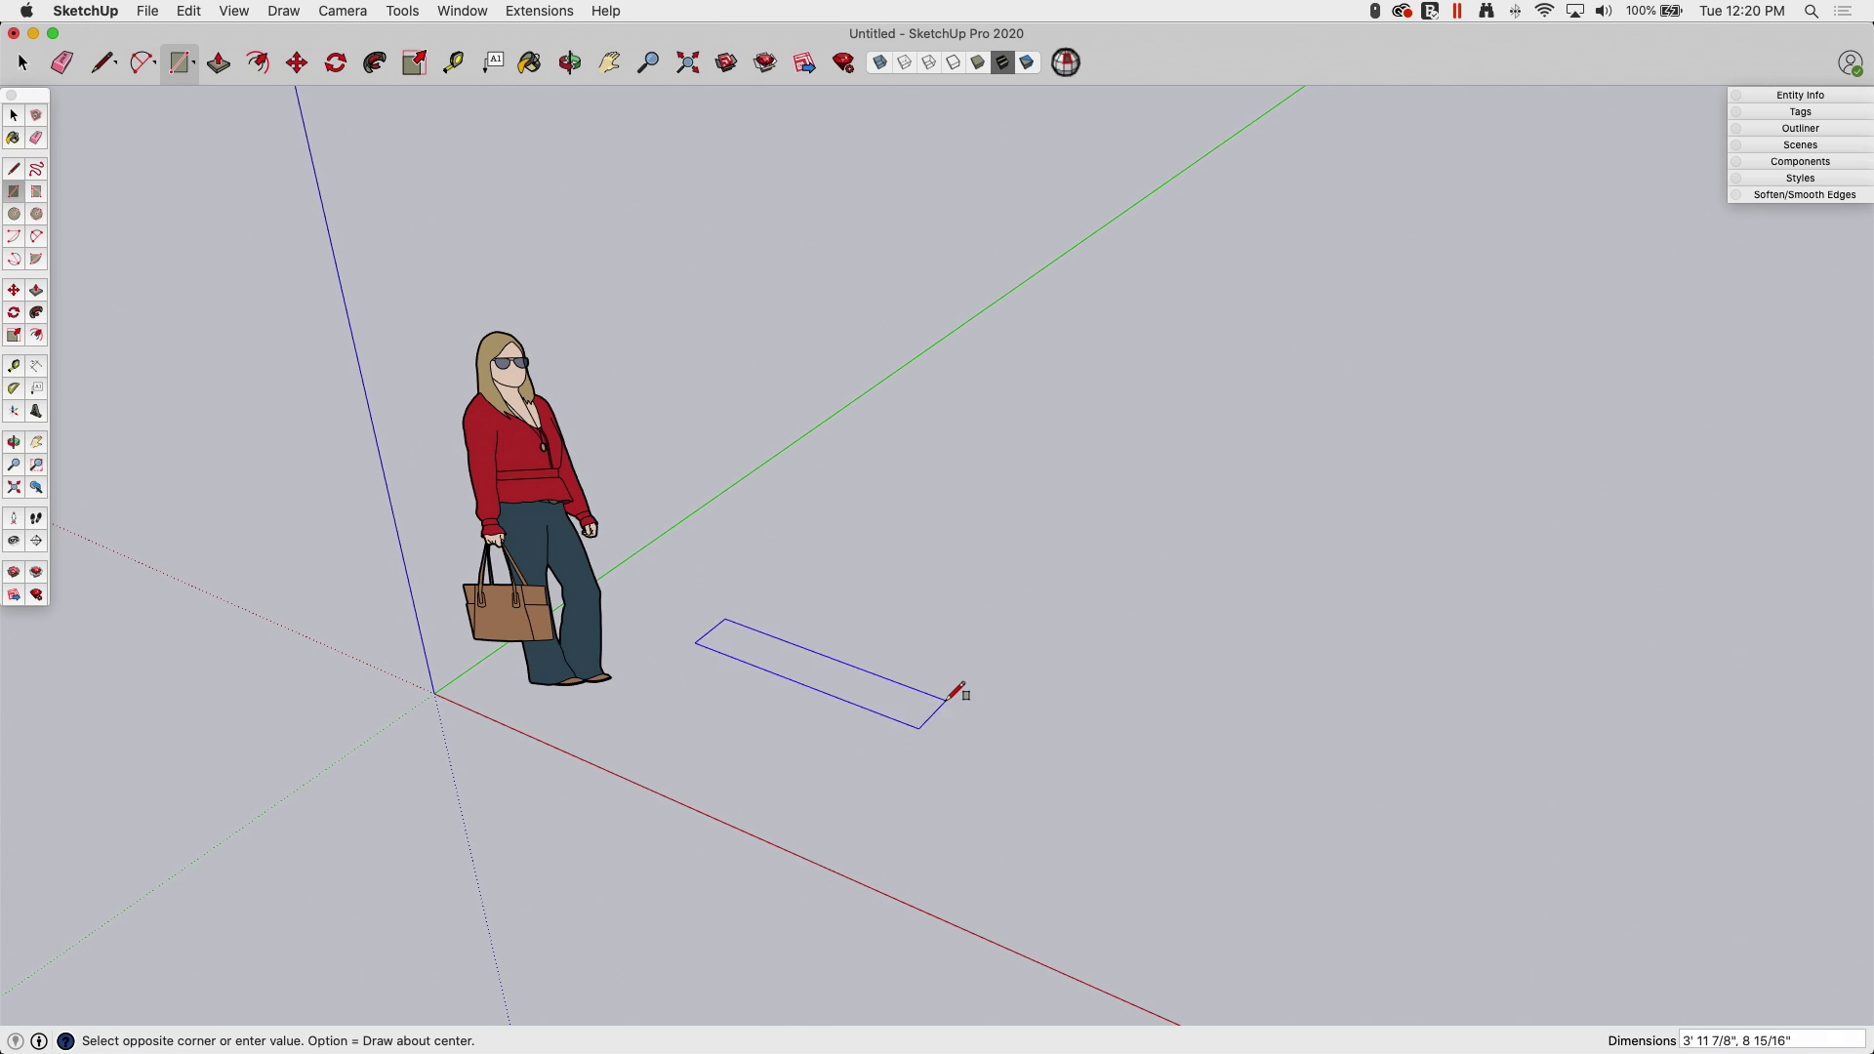
{"action": "left_click", "coordinate": [1103, 549]}
{"action": "middle_click_drag", "start_coordinate": [1108, 536], "coordinate": [596, 634]}
{"action": "scroll", "coordinate": [594, 636], "scroll_direction": "down", "scroll_amount": 3}
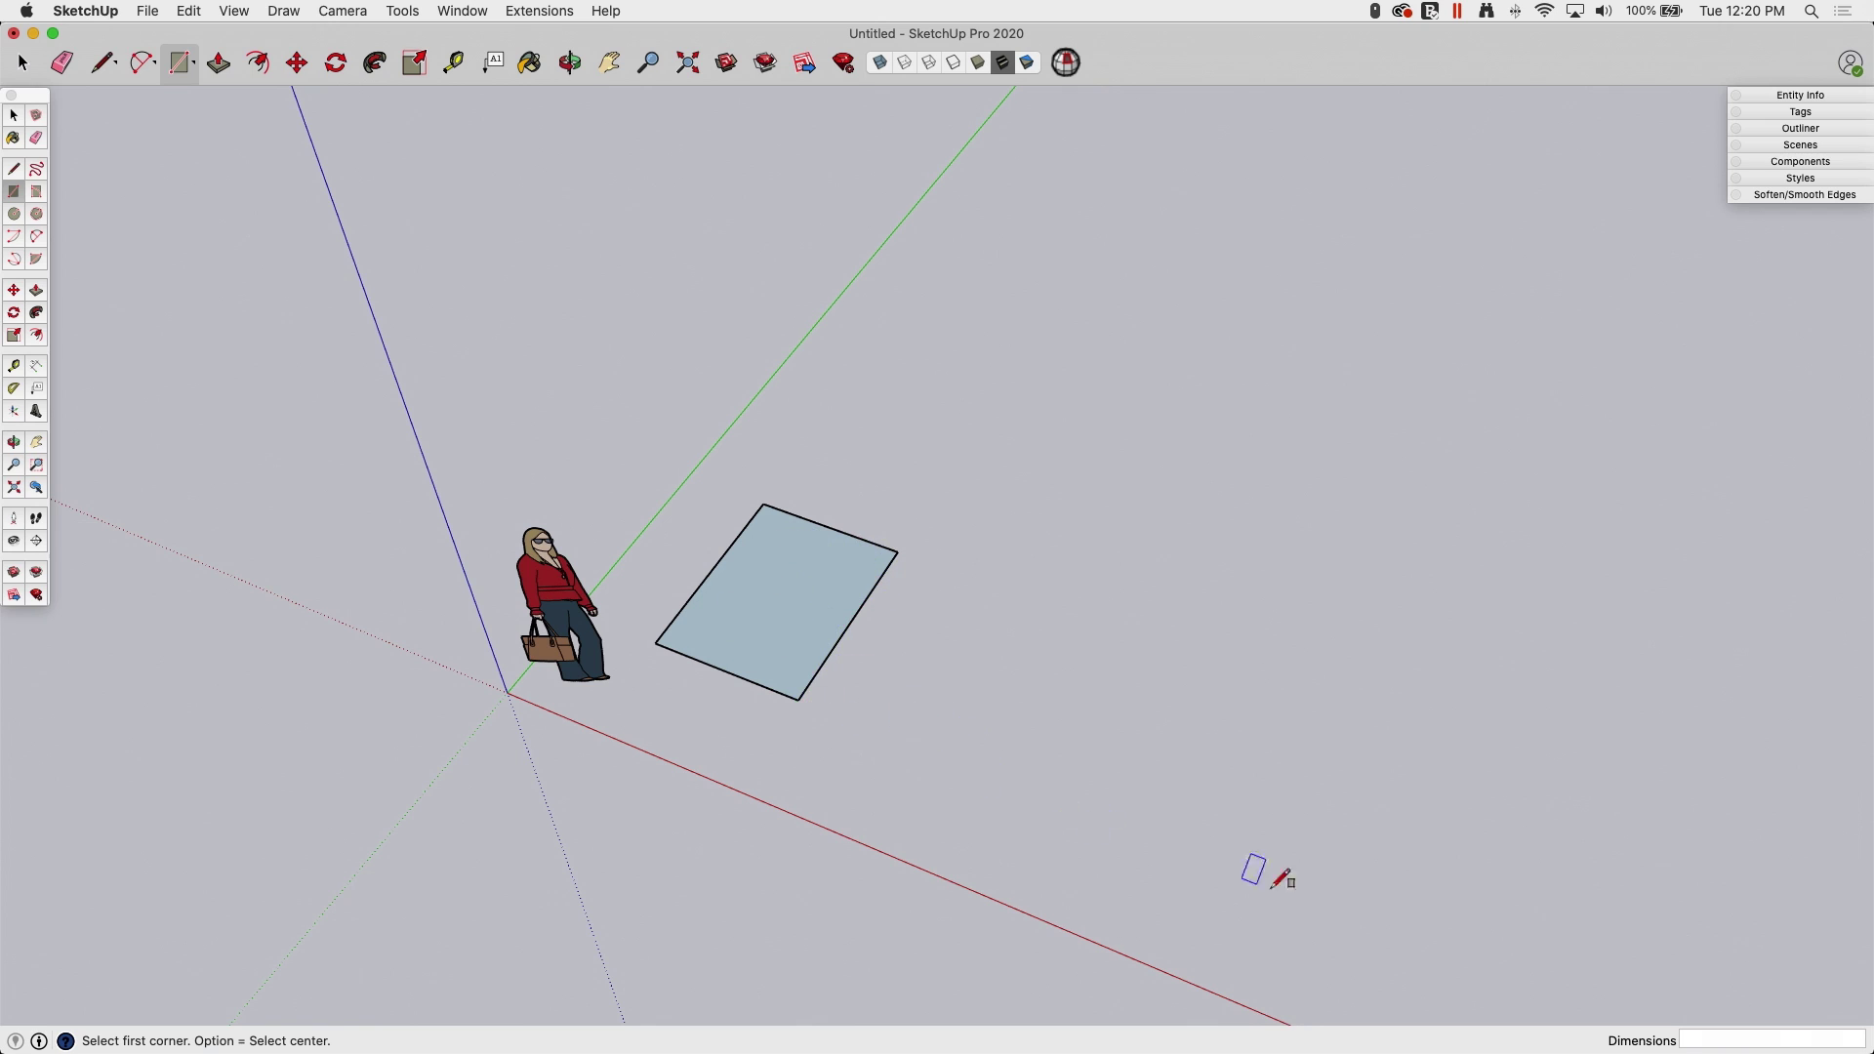
Step: Draw a second rectangle sized 2',3' on the ground next to the first
{"action": "left_click", "coordinate": [895, 724]}
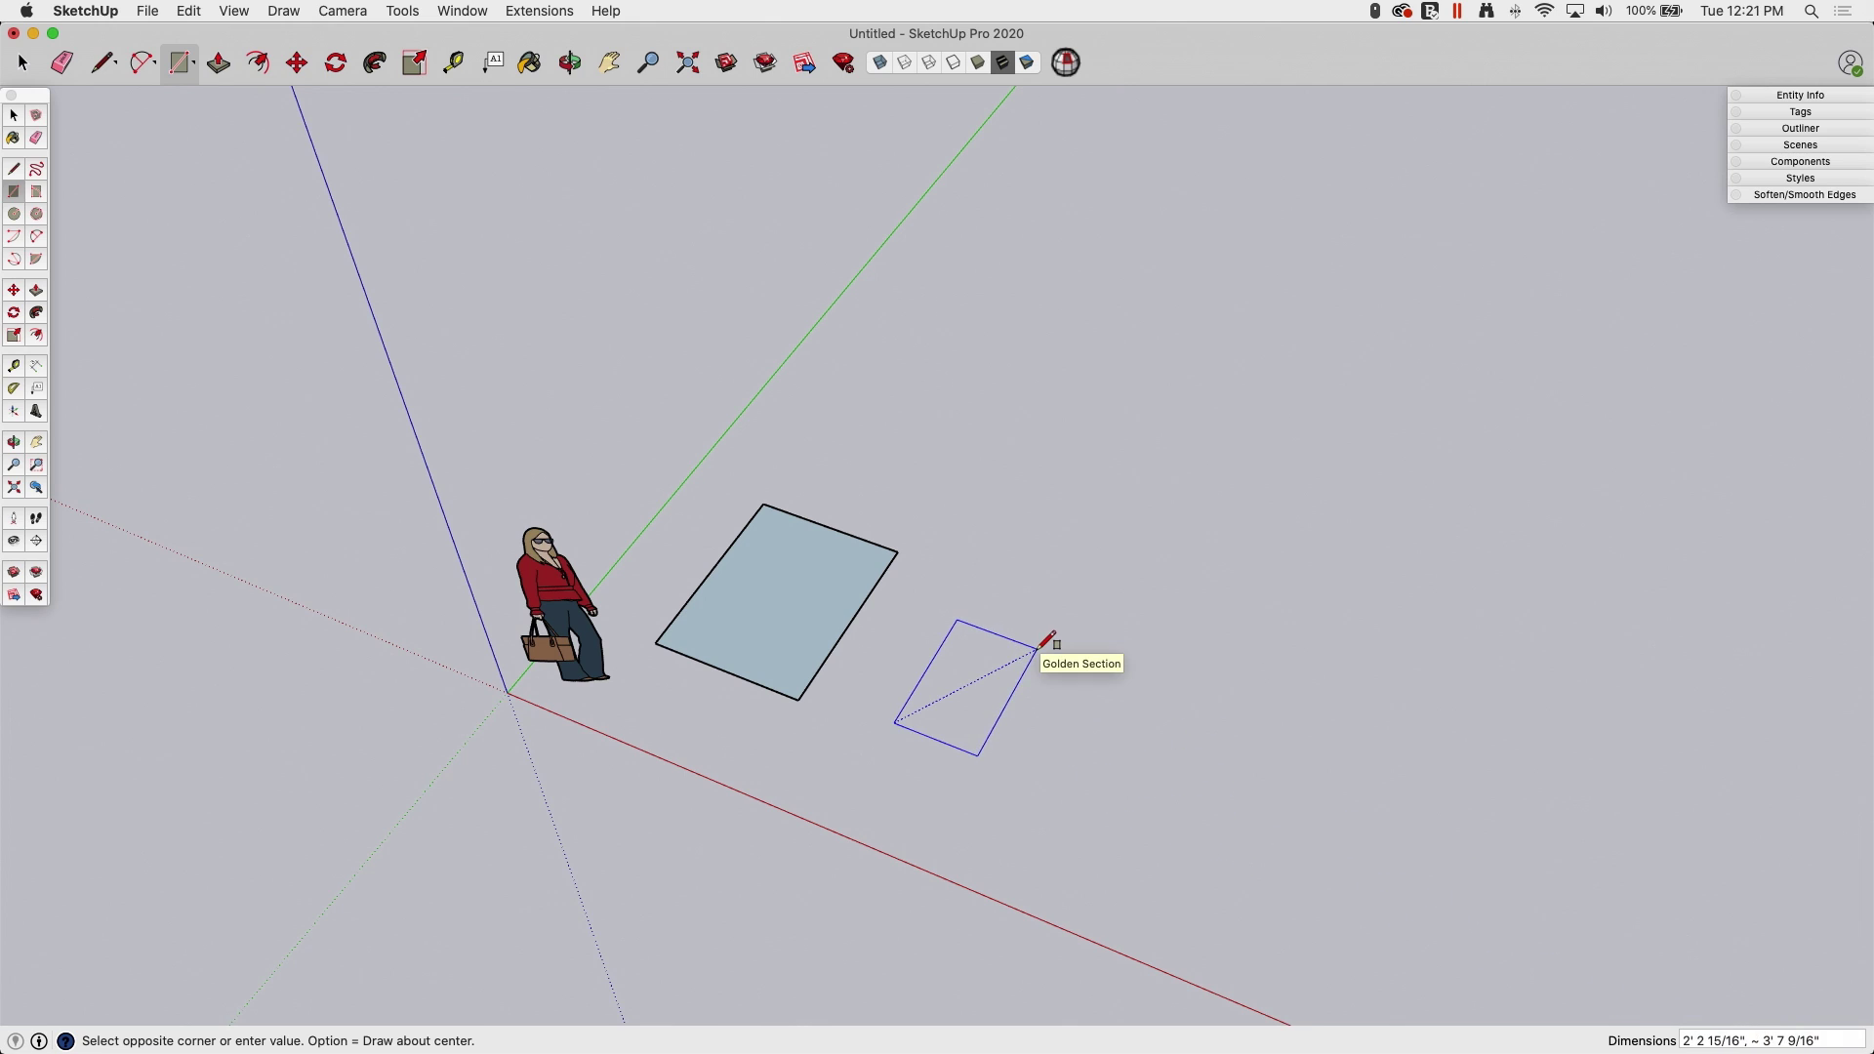
{"action": "type", "text": "2',"}
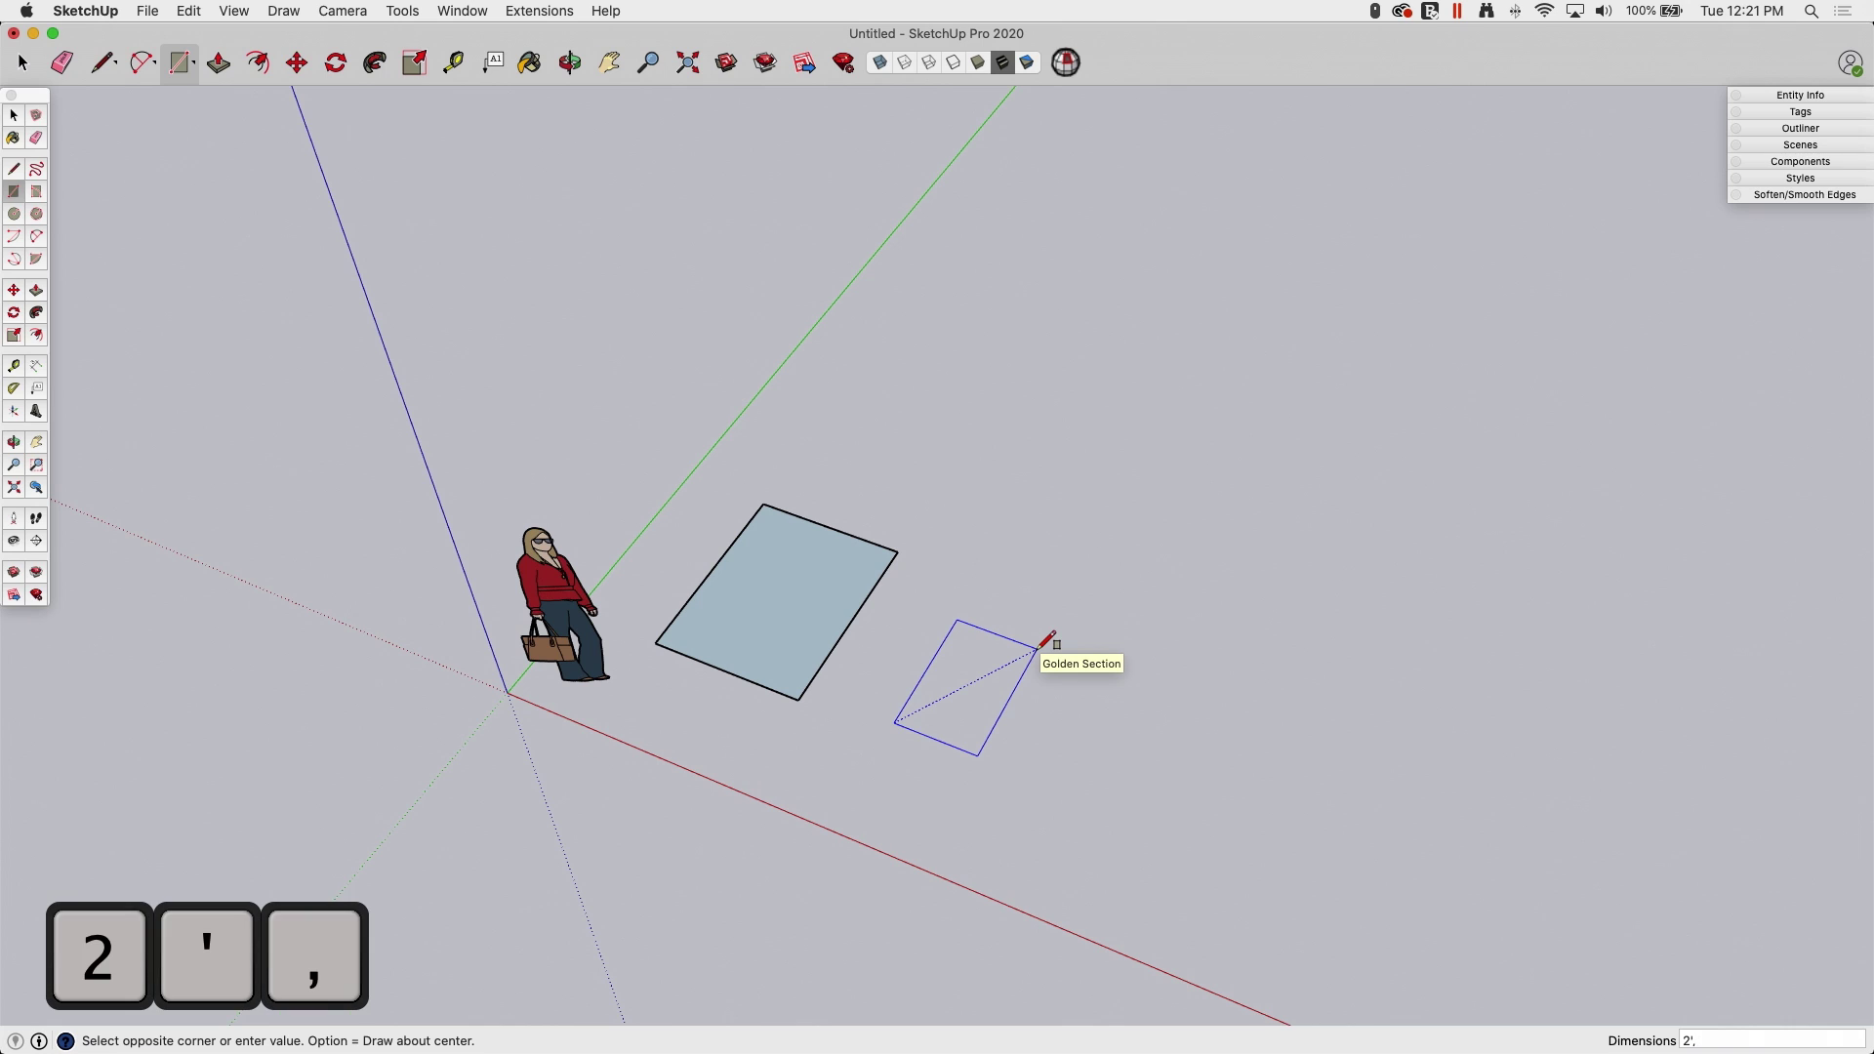
{"action": "type", "text": "3'"}
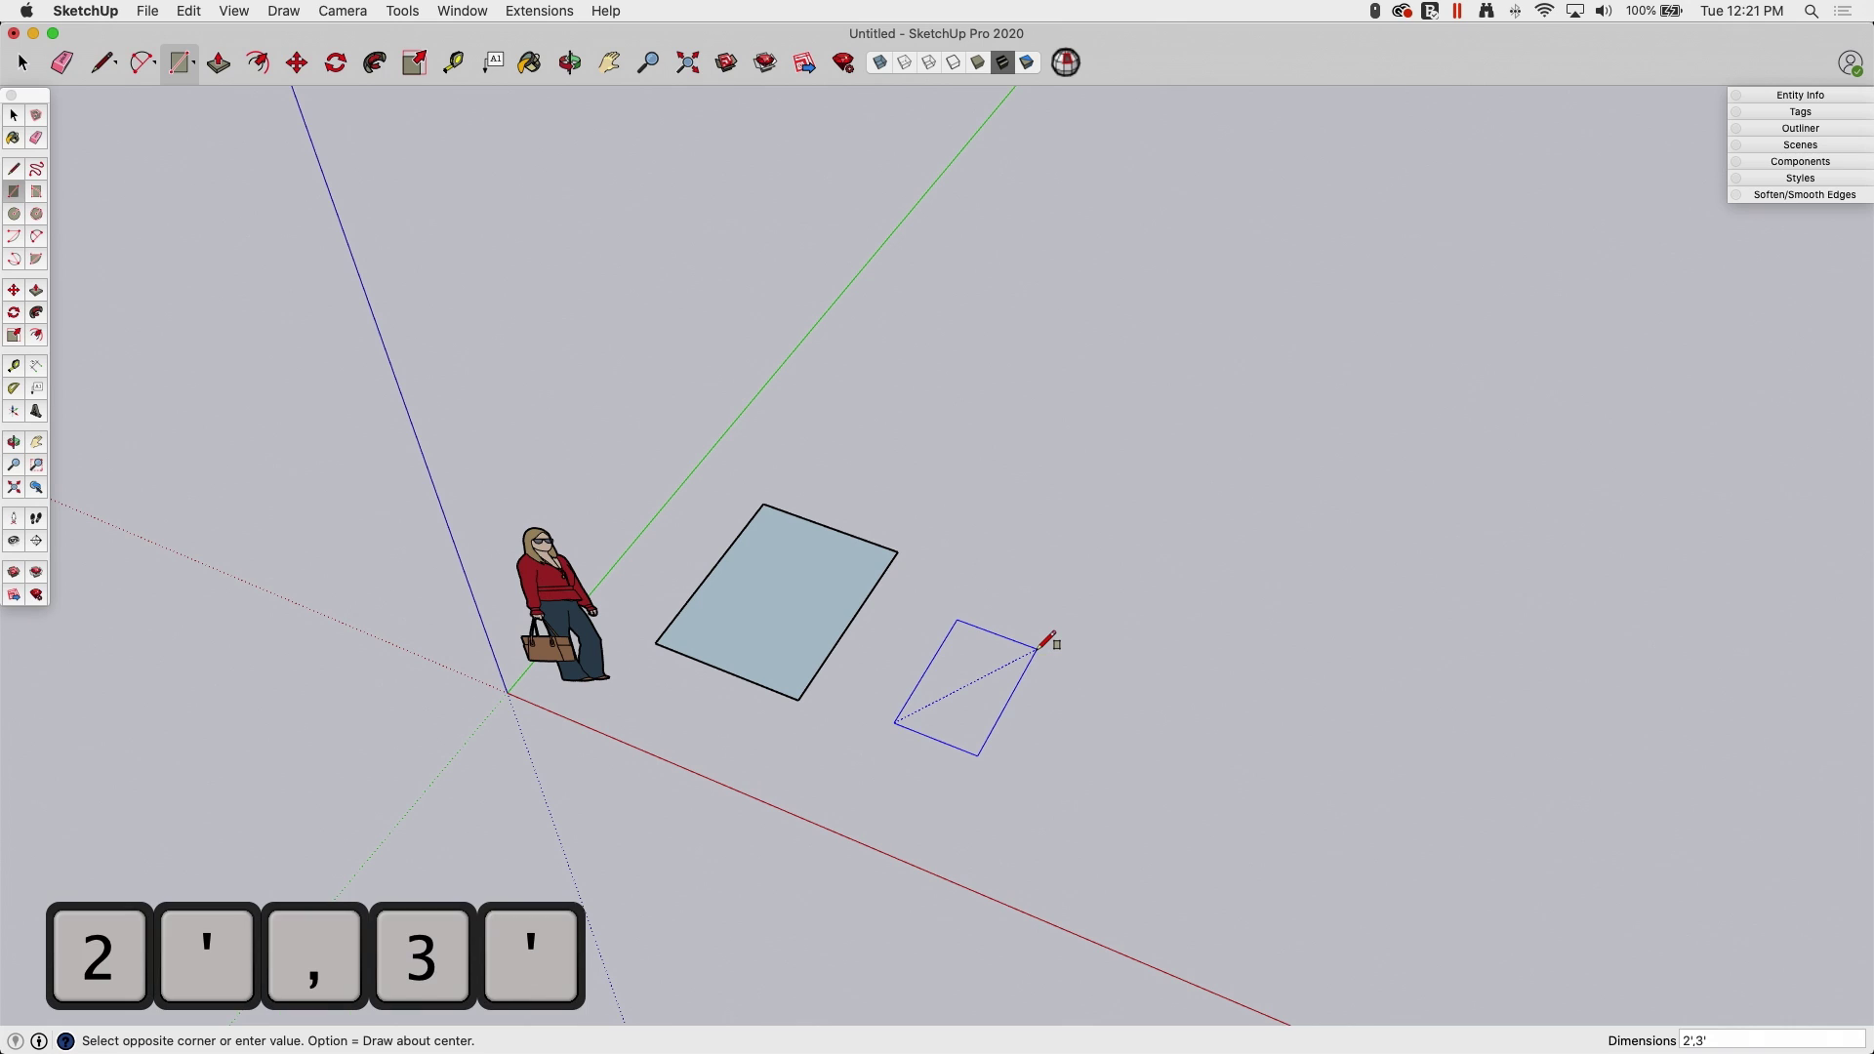
{"action": "key", "text": "Return"}
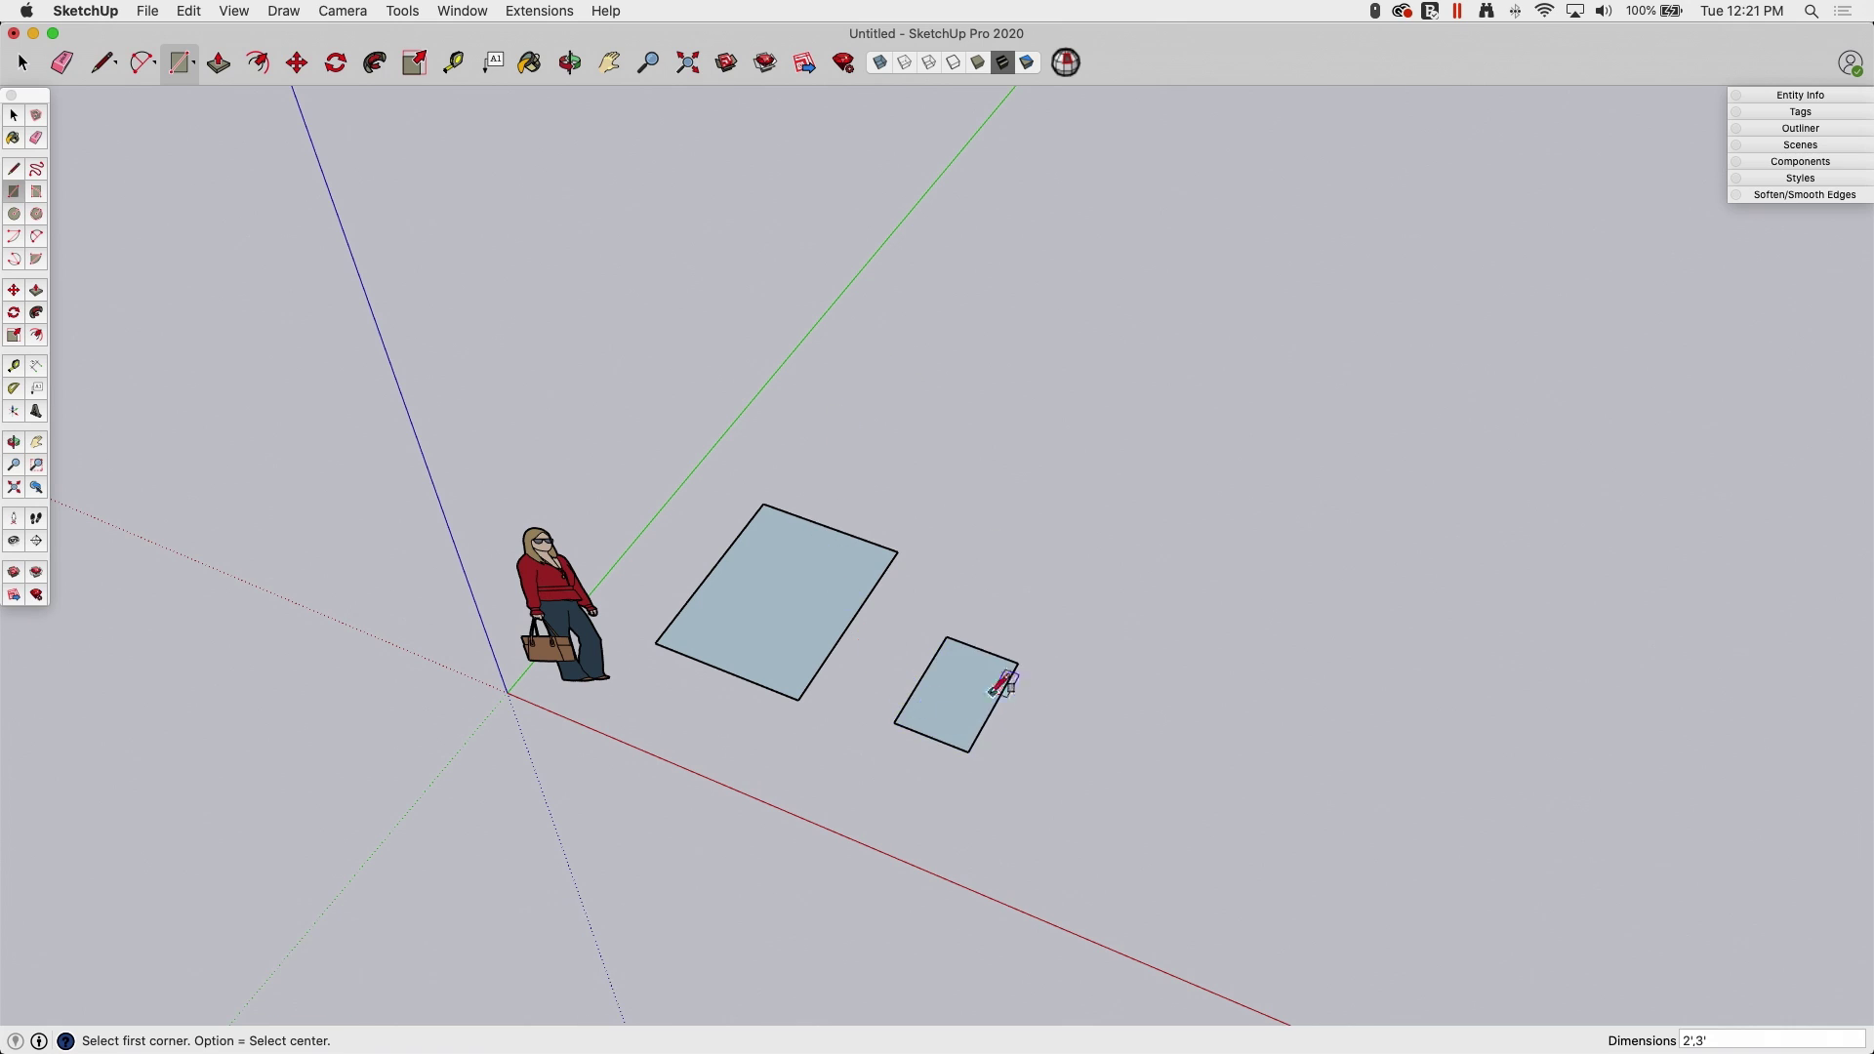
{"action": "scroll", "coordinate": [1013, 771], "scroll_direction": "up", "scroll_amount": 2}
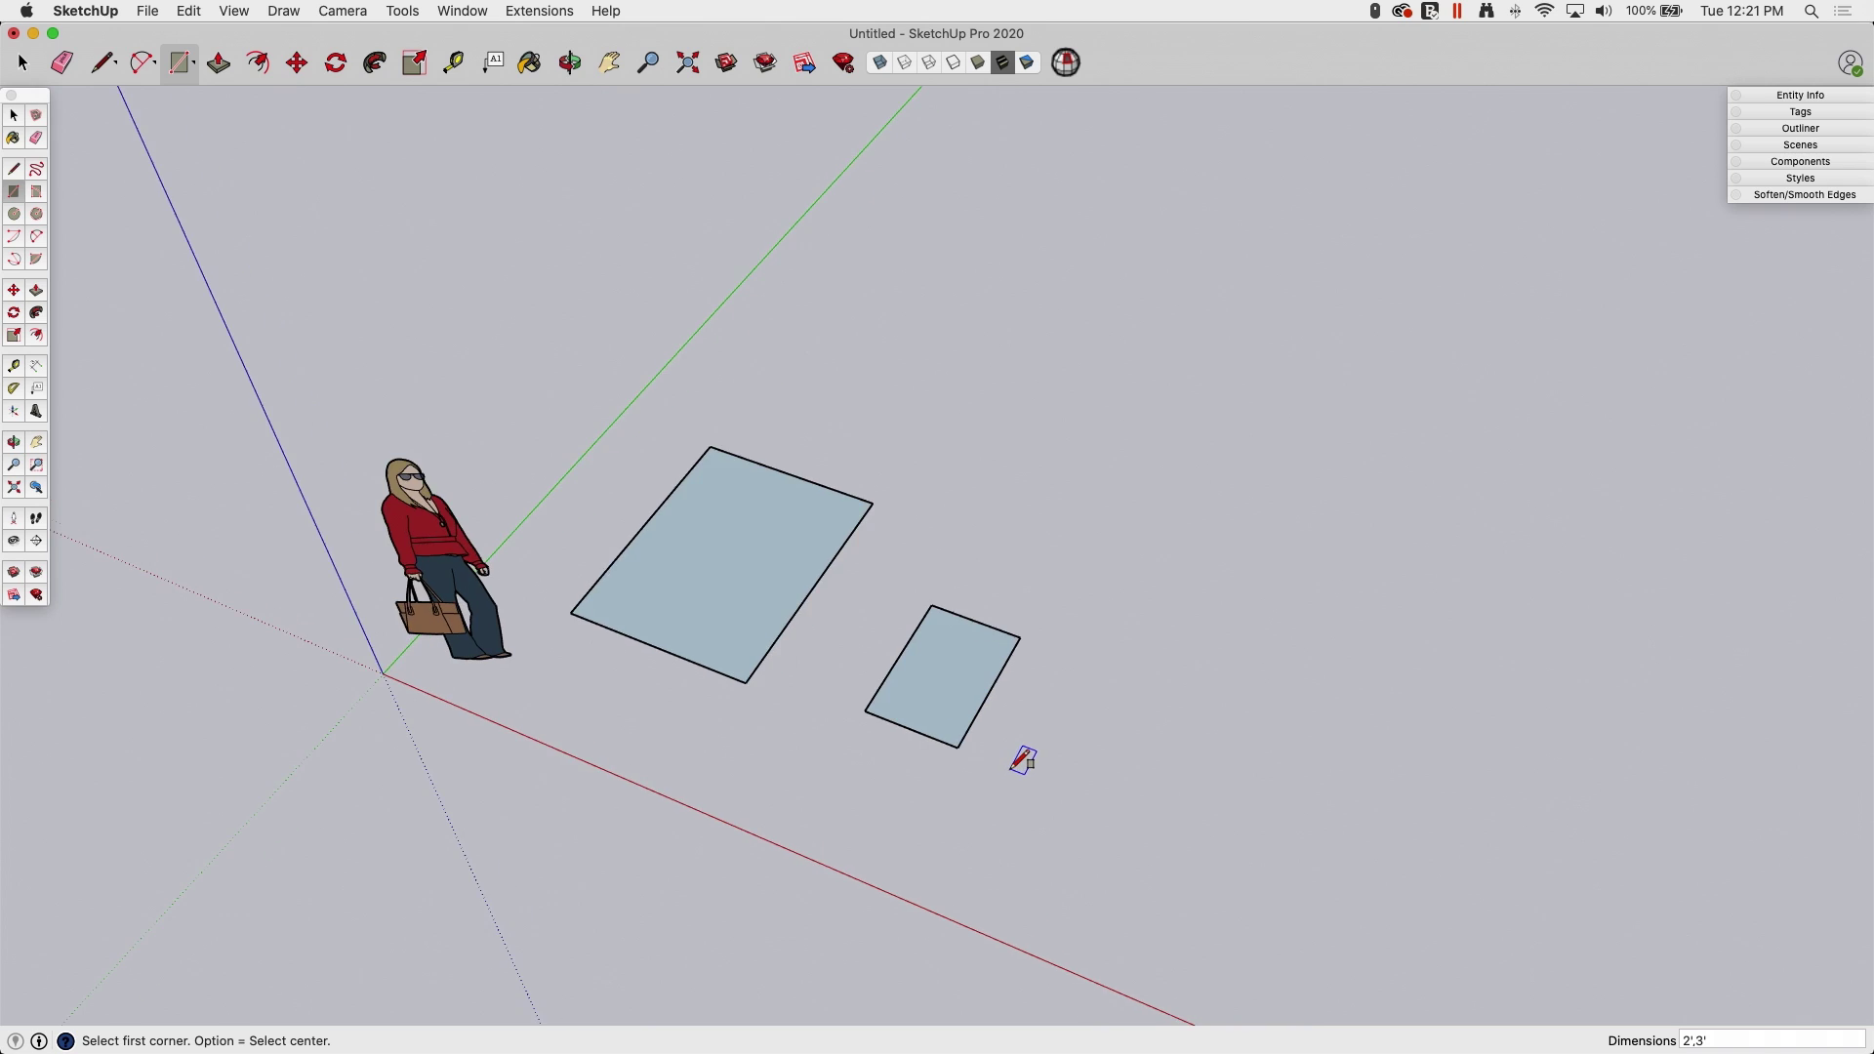
{"action": "scroll", "coordinate": [1022, 762], "scroll_direction": "up", "scroll_amount": 2}
{"action": "left_click", "coordinate": [998, 761]}
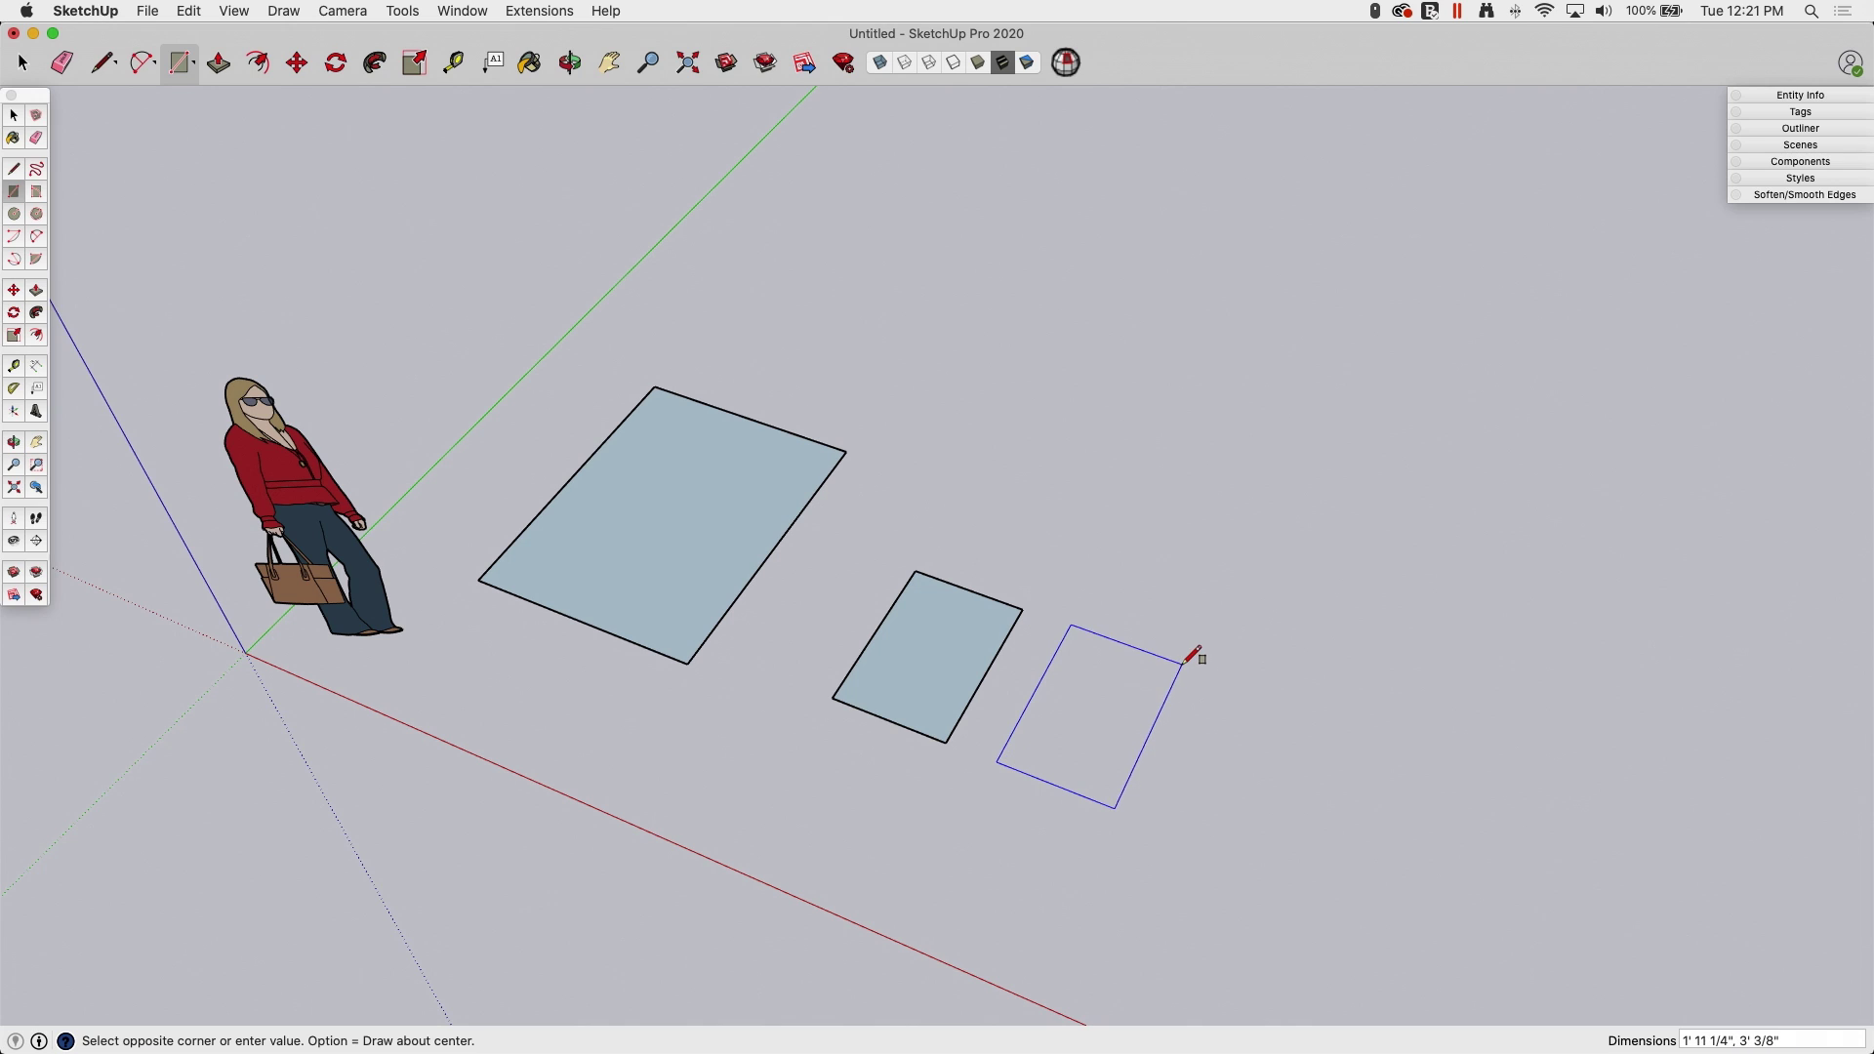
{"action": "scroll", "coordinate": [1186, 660], "scroll_direction": "up", "scroll_amount": 3}
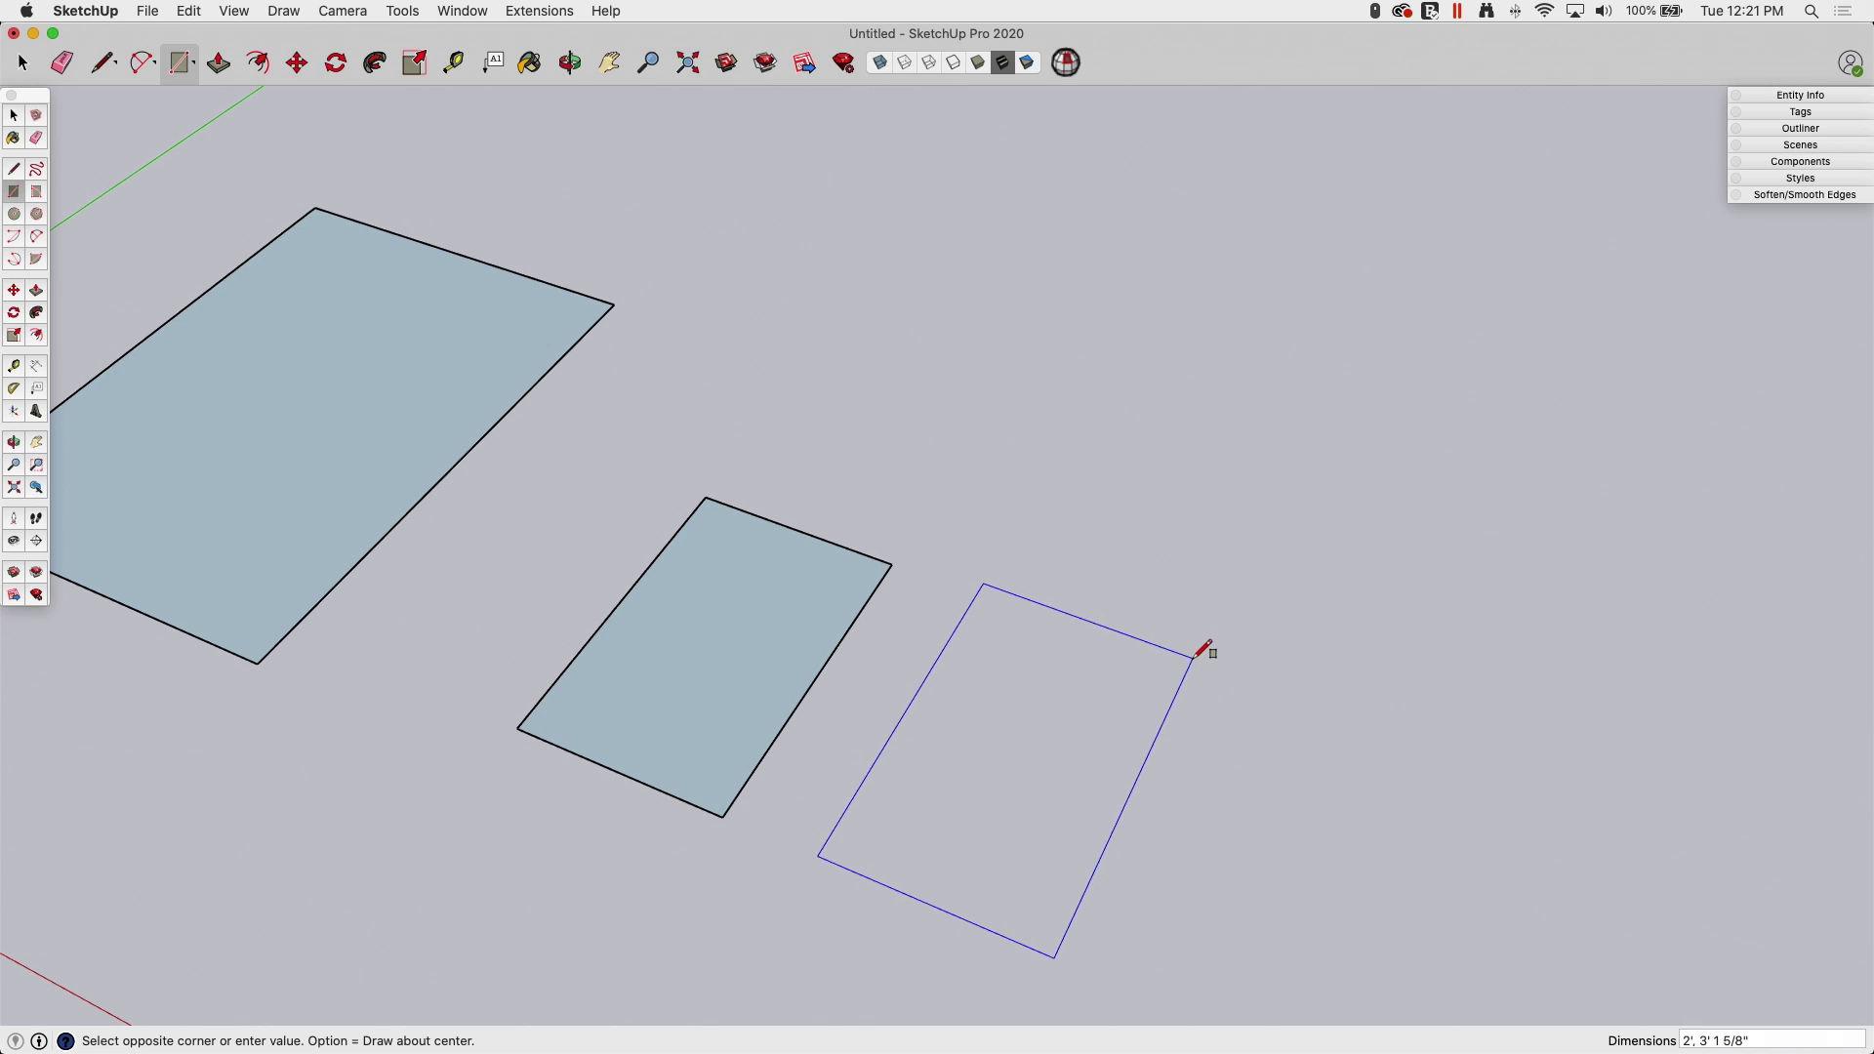
{"action": "scroll", "coordinate": [1202, 650], "scroll_direction": "up", "scroll_amount": 2}
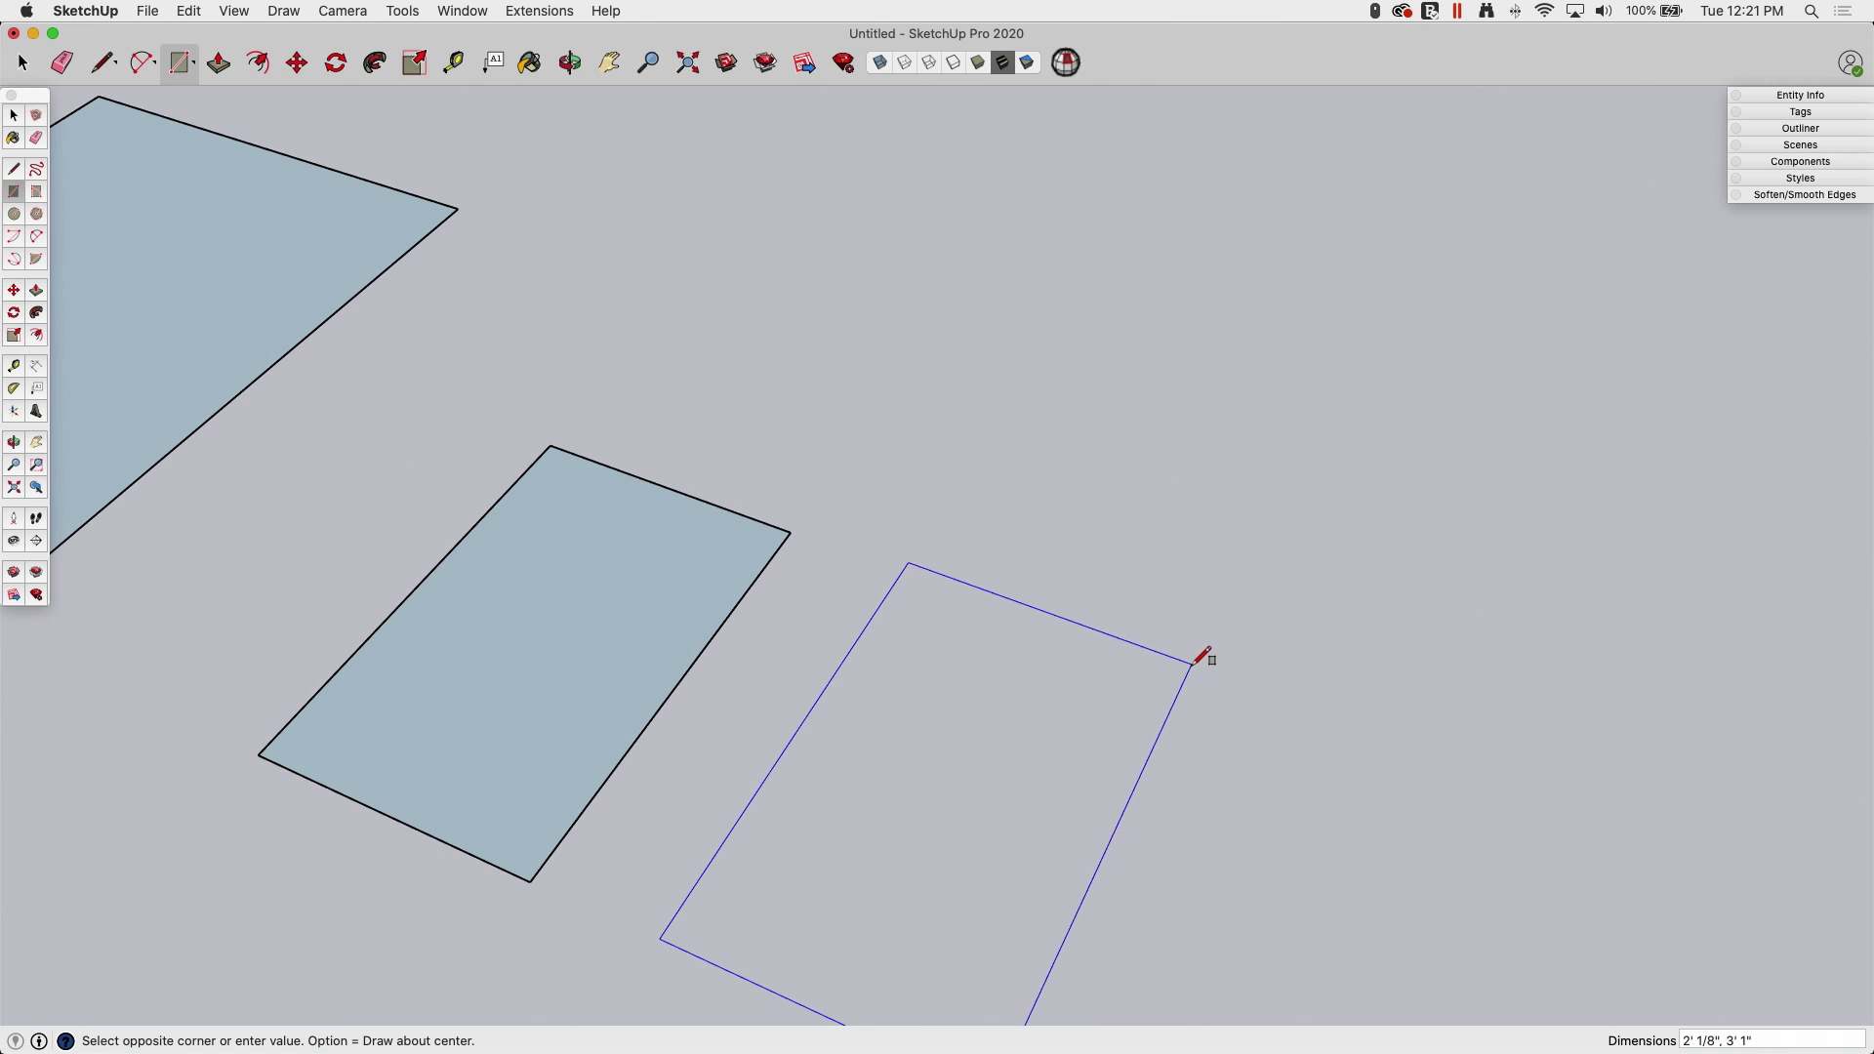
{"action": "scroll", "coordinate": [1203, 656], "scroll_direction": "down", "scroll_amount": 2}
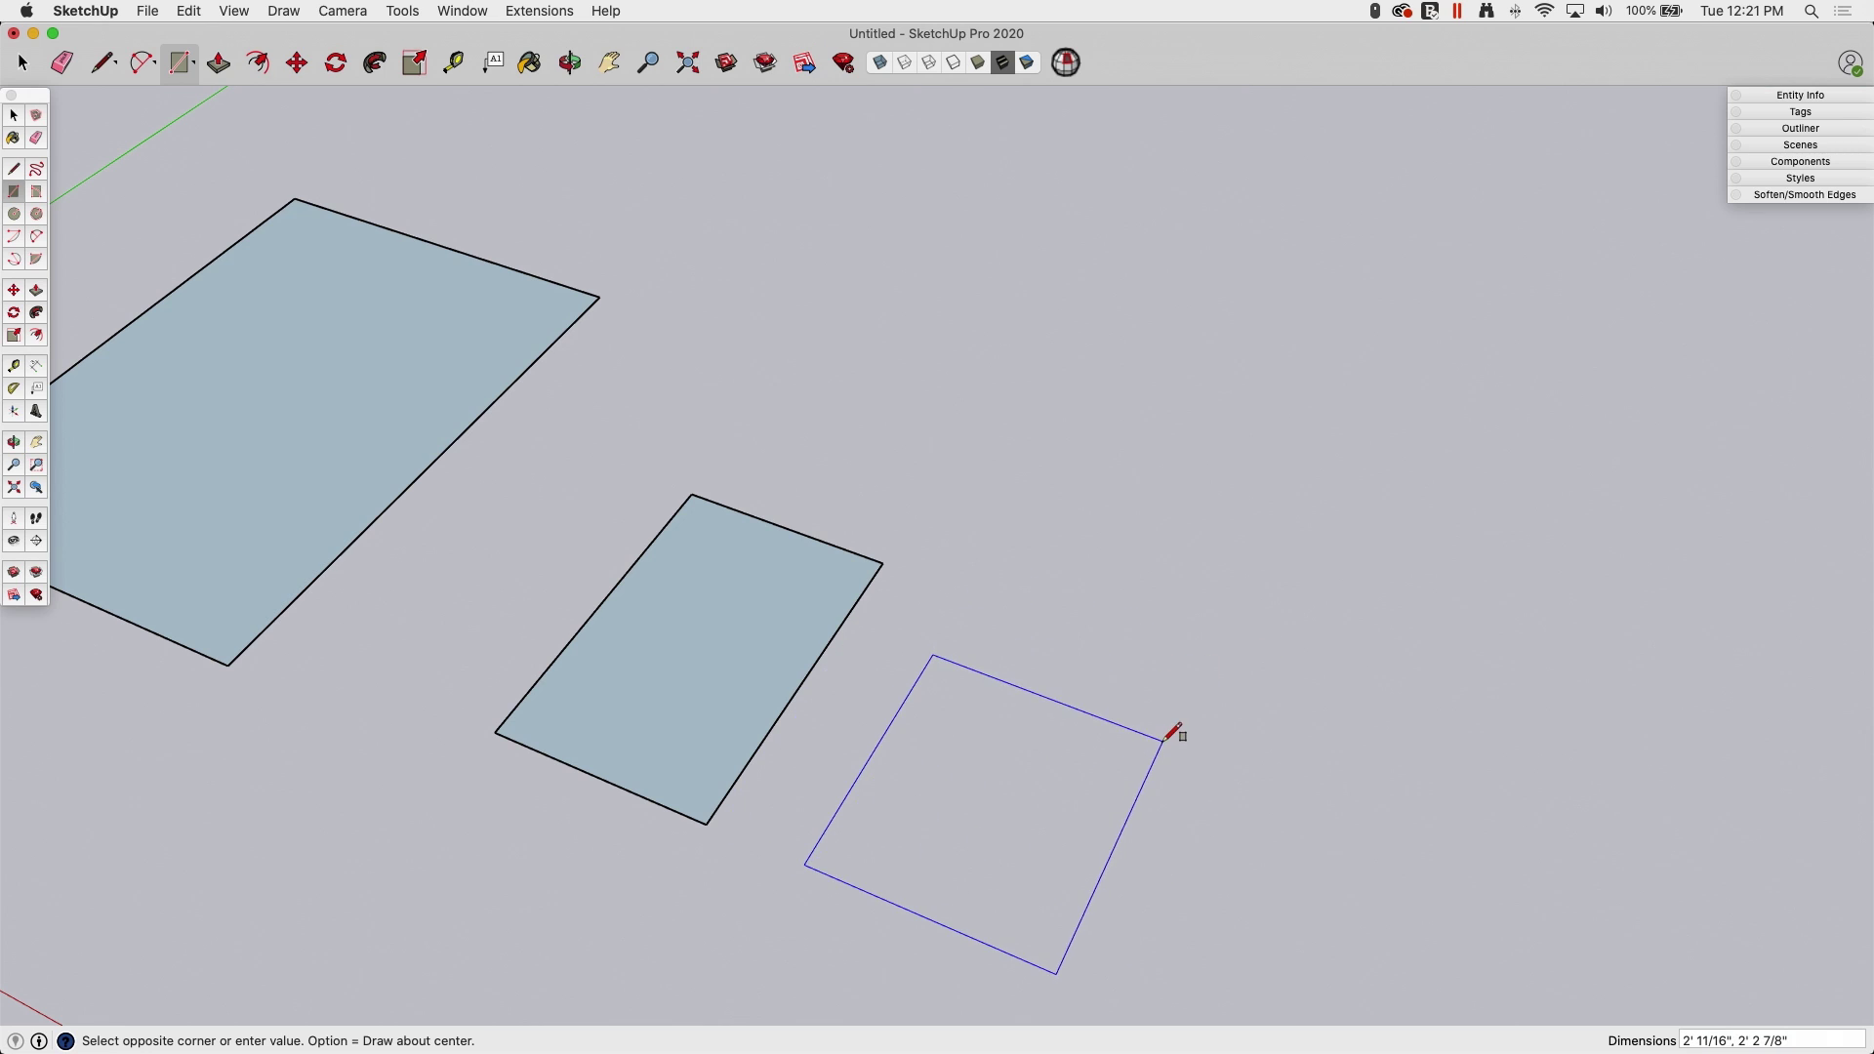
{"action": "key", "text": "o"}
{"action": "left_click_drag", "start_coordinate": [1075, 628], "coordinate": [1137, 740]}
{"action": "key", "text": "Escape"}
{"action": "scroll", "coordinate": [966, 627], "scroll_direction": "down", "scroll_amount": 2}
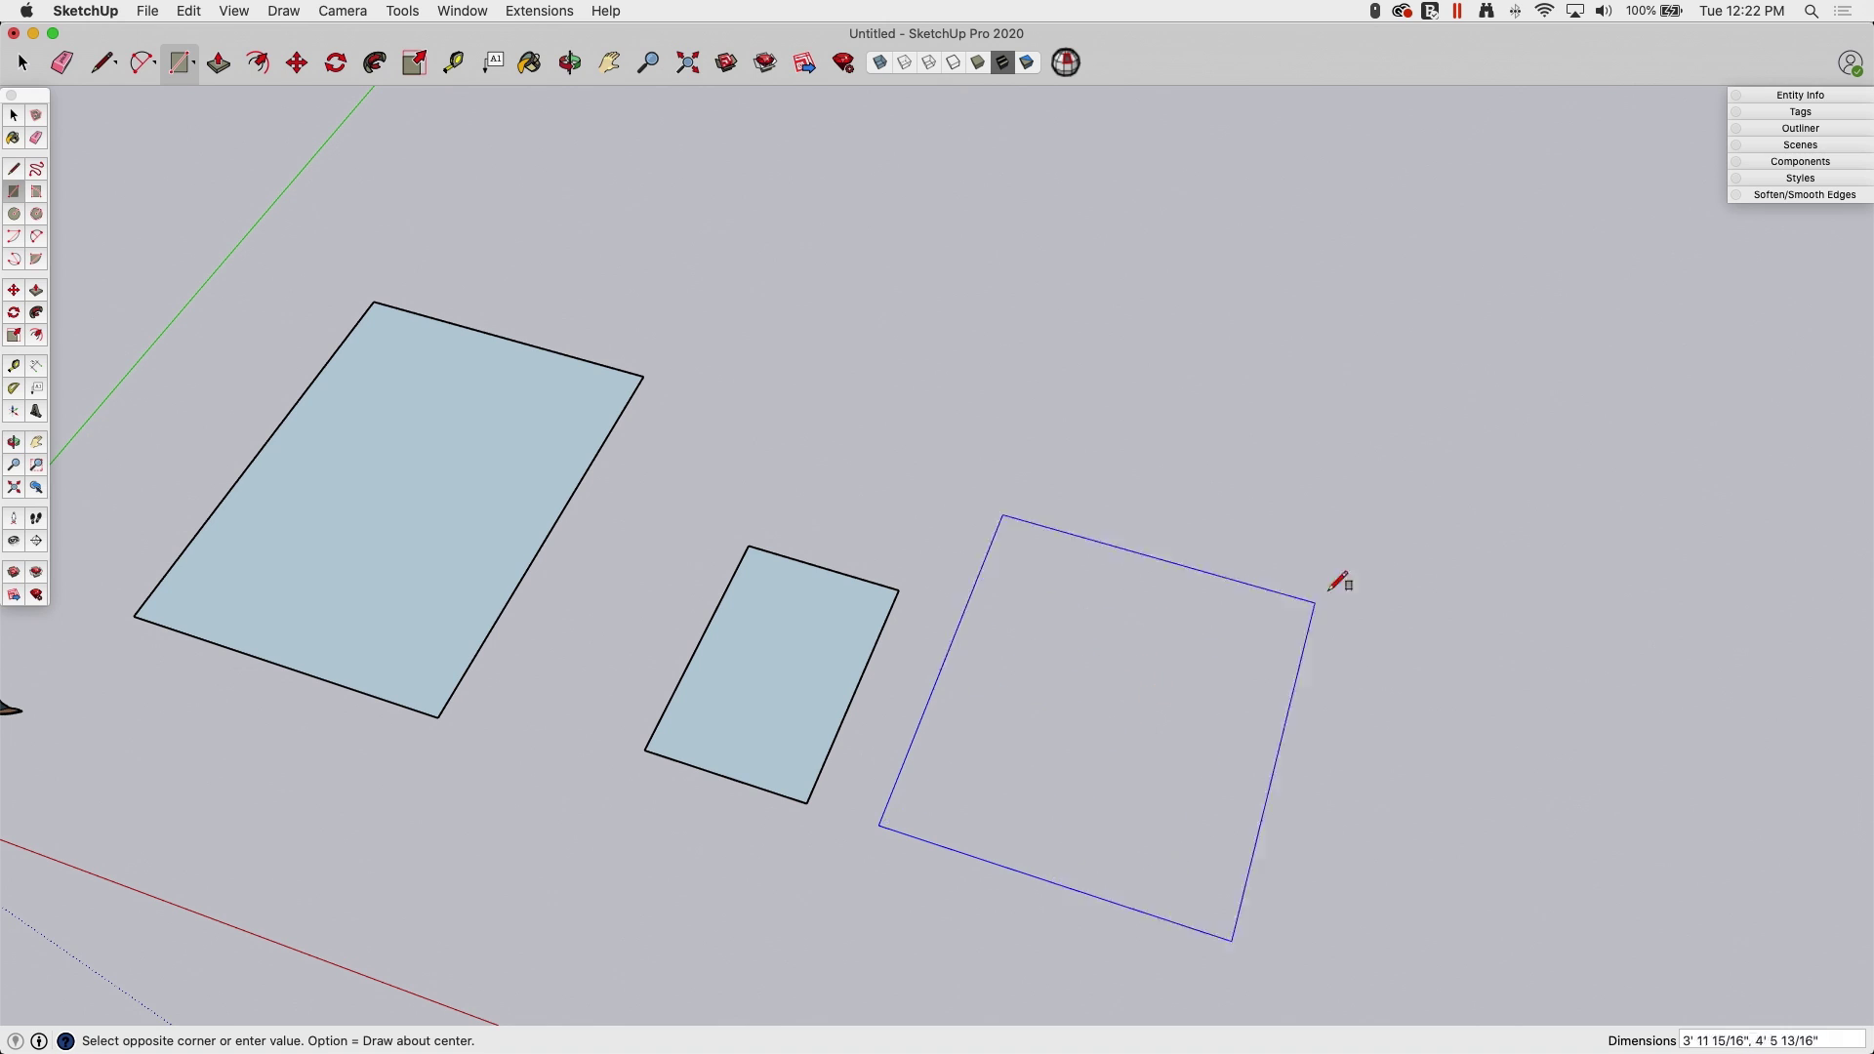
Step: Cancel the unfinished rectangle and bring the ground rectangles back into view
{"action": "key", "text": "space"}
{"action": "middle_click_drag", "start_coordinate": [1369, 524], "coordinate": [1084, 485]}
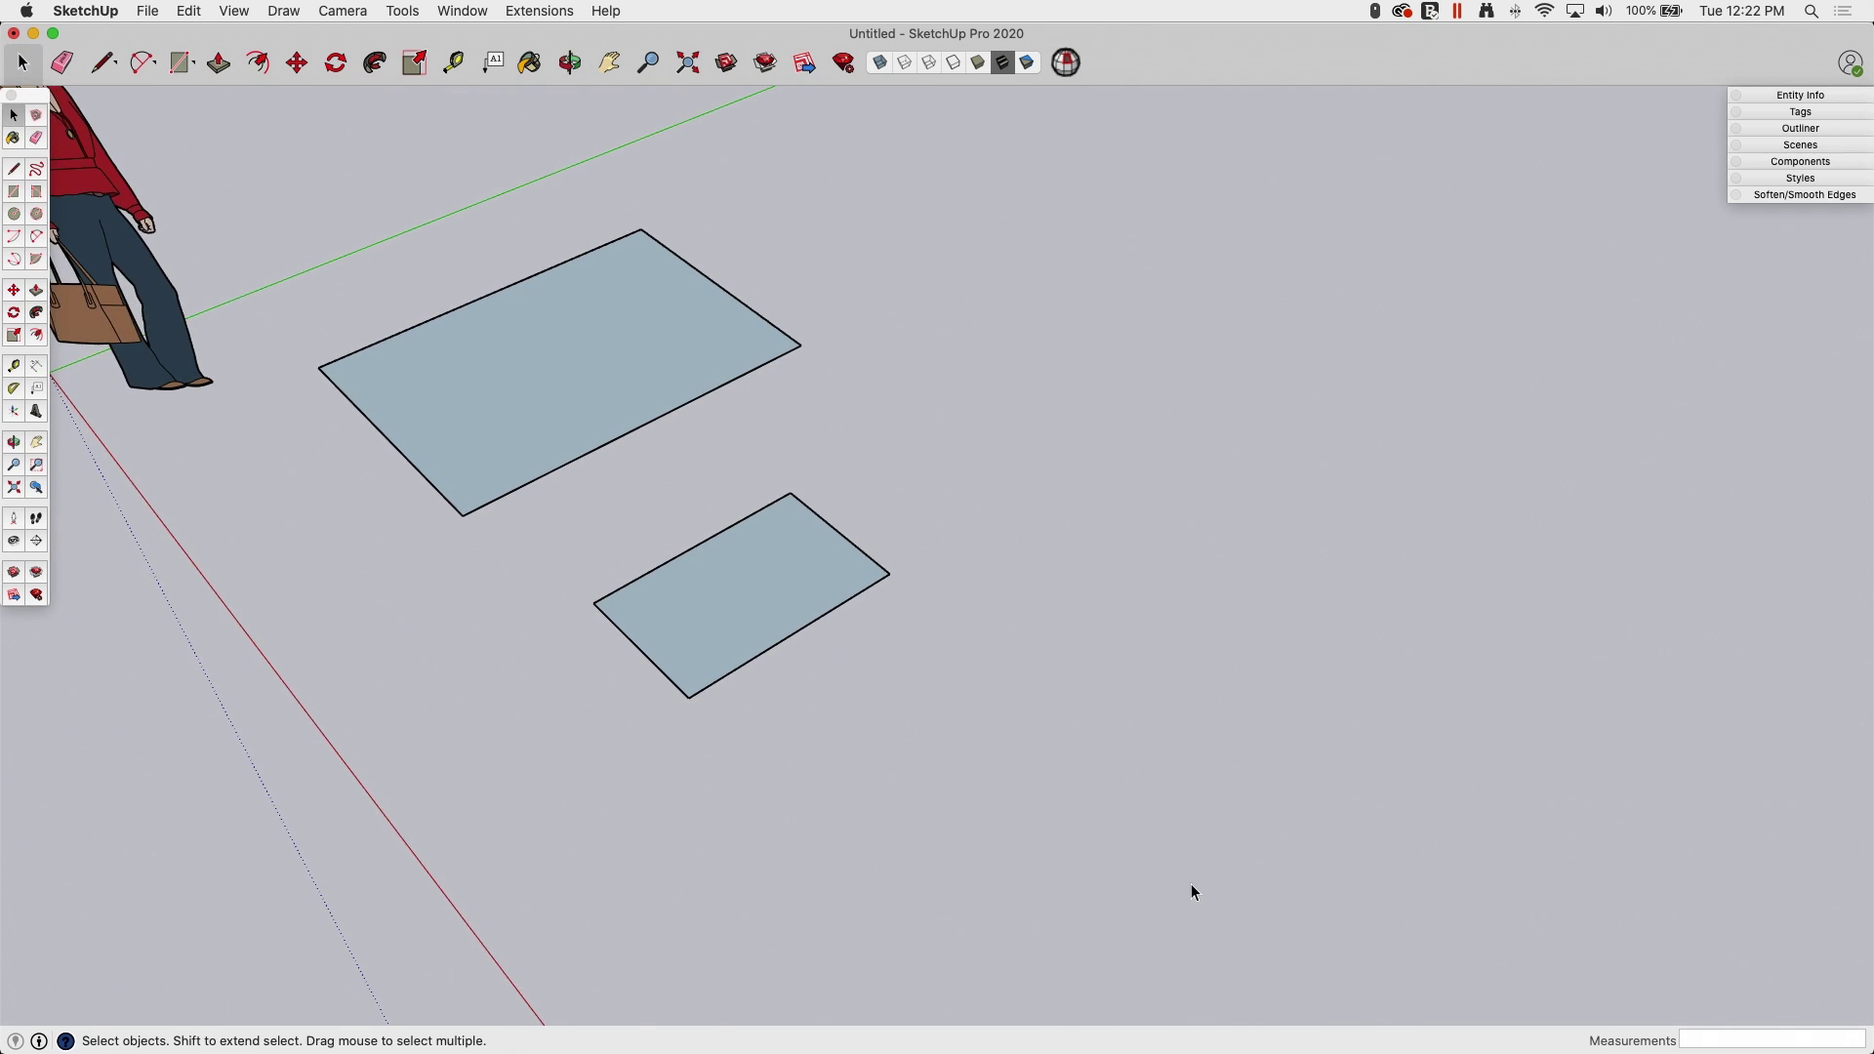
{"action": "scroll", "coordinate": [1192, 882], "scroll_direction": "down", "scroll_amount": 3}
{"action": "scroll", "coordinate": [511, 364], "scroll_direction": "up", "scroll_amount": 5}
{"action": "middle_click_drag", "start_coordinate": [606, 473], "coordinate": [738, 387]}
{"action": "scroll", "coordinate": [634, 590], "scroll_direction": "down", "scroll_amount": 3}
{"action": "middle_click_drag", "start_coordinate": [635, 595], "coordinate": [577, 544]}
{"action": "scroll", "coordinate": [577, 544], "scroll_direction": "down", "scroll_amount": 3}
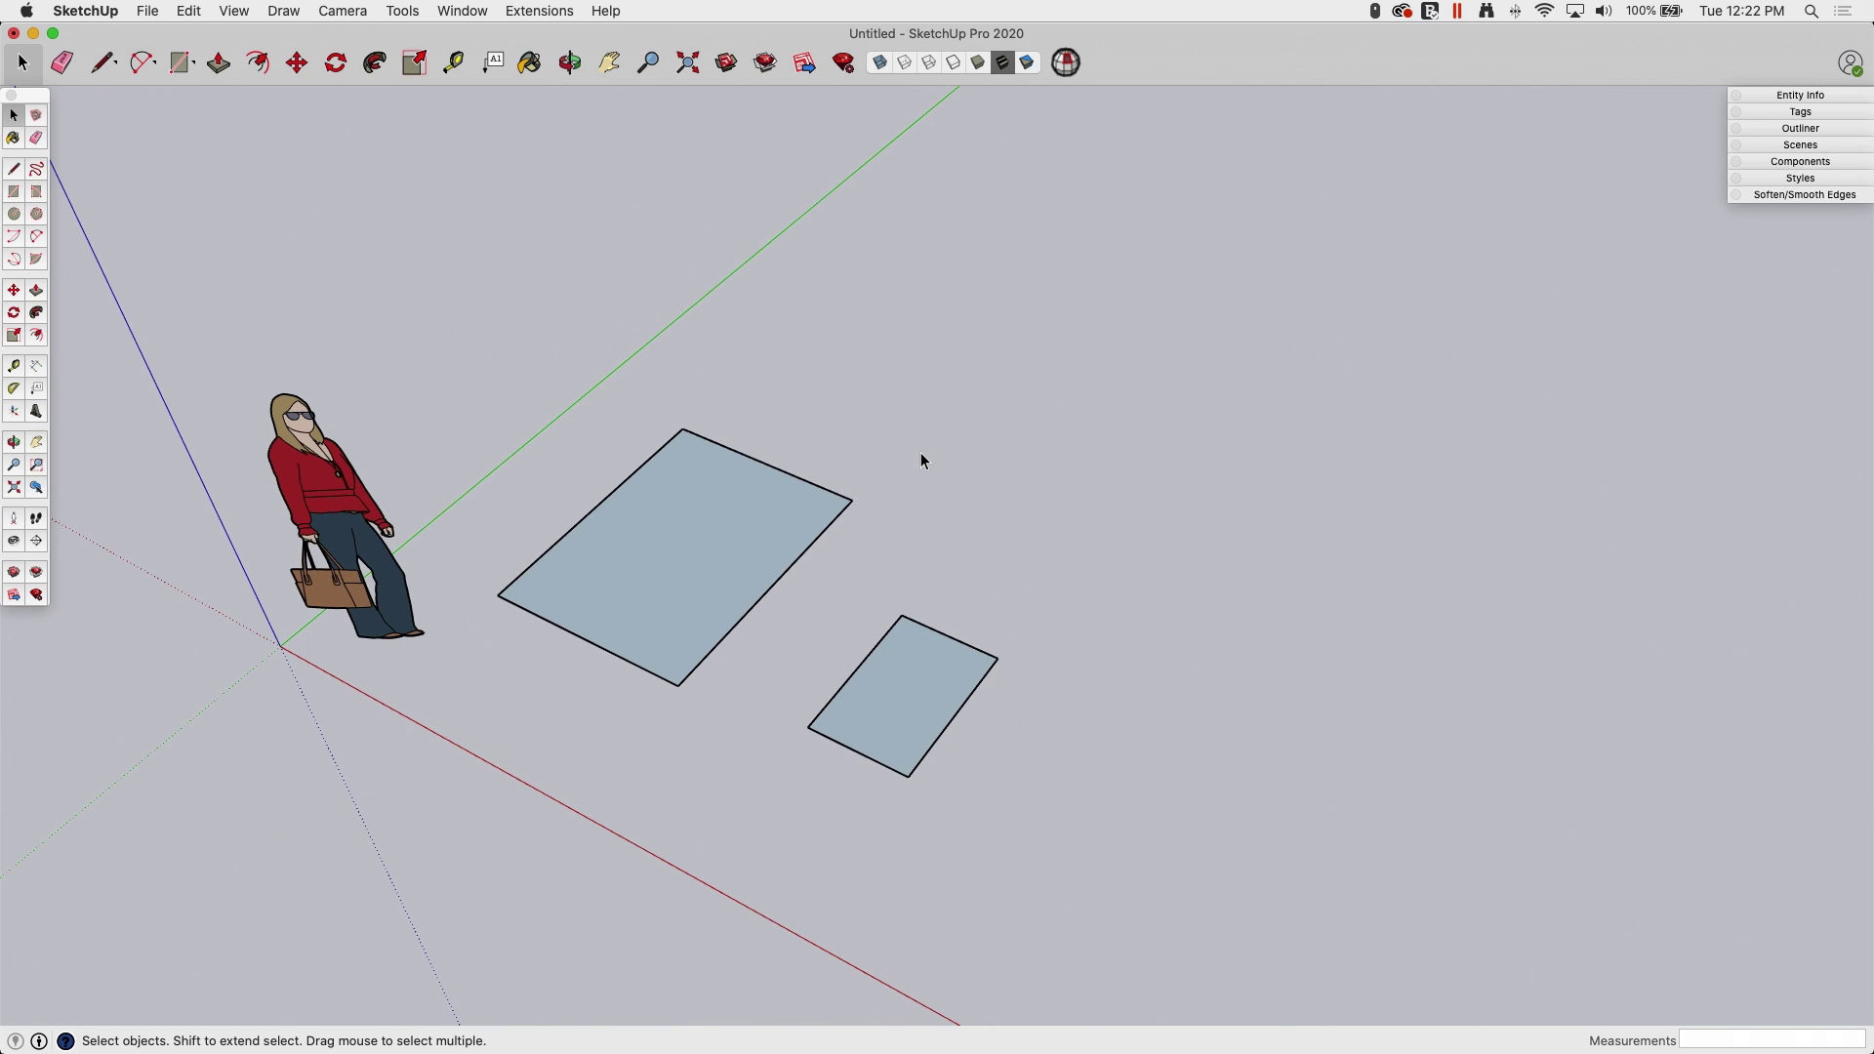
Step: Draw a 2',3' rectangle outward from its centre, then return to corner mode
{"action": "key", "text": "r"}
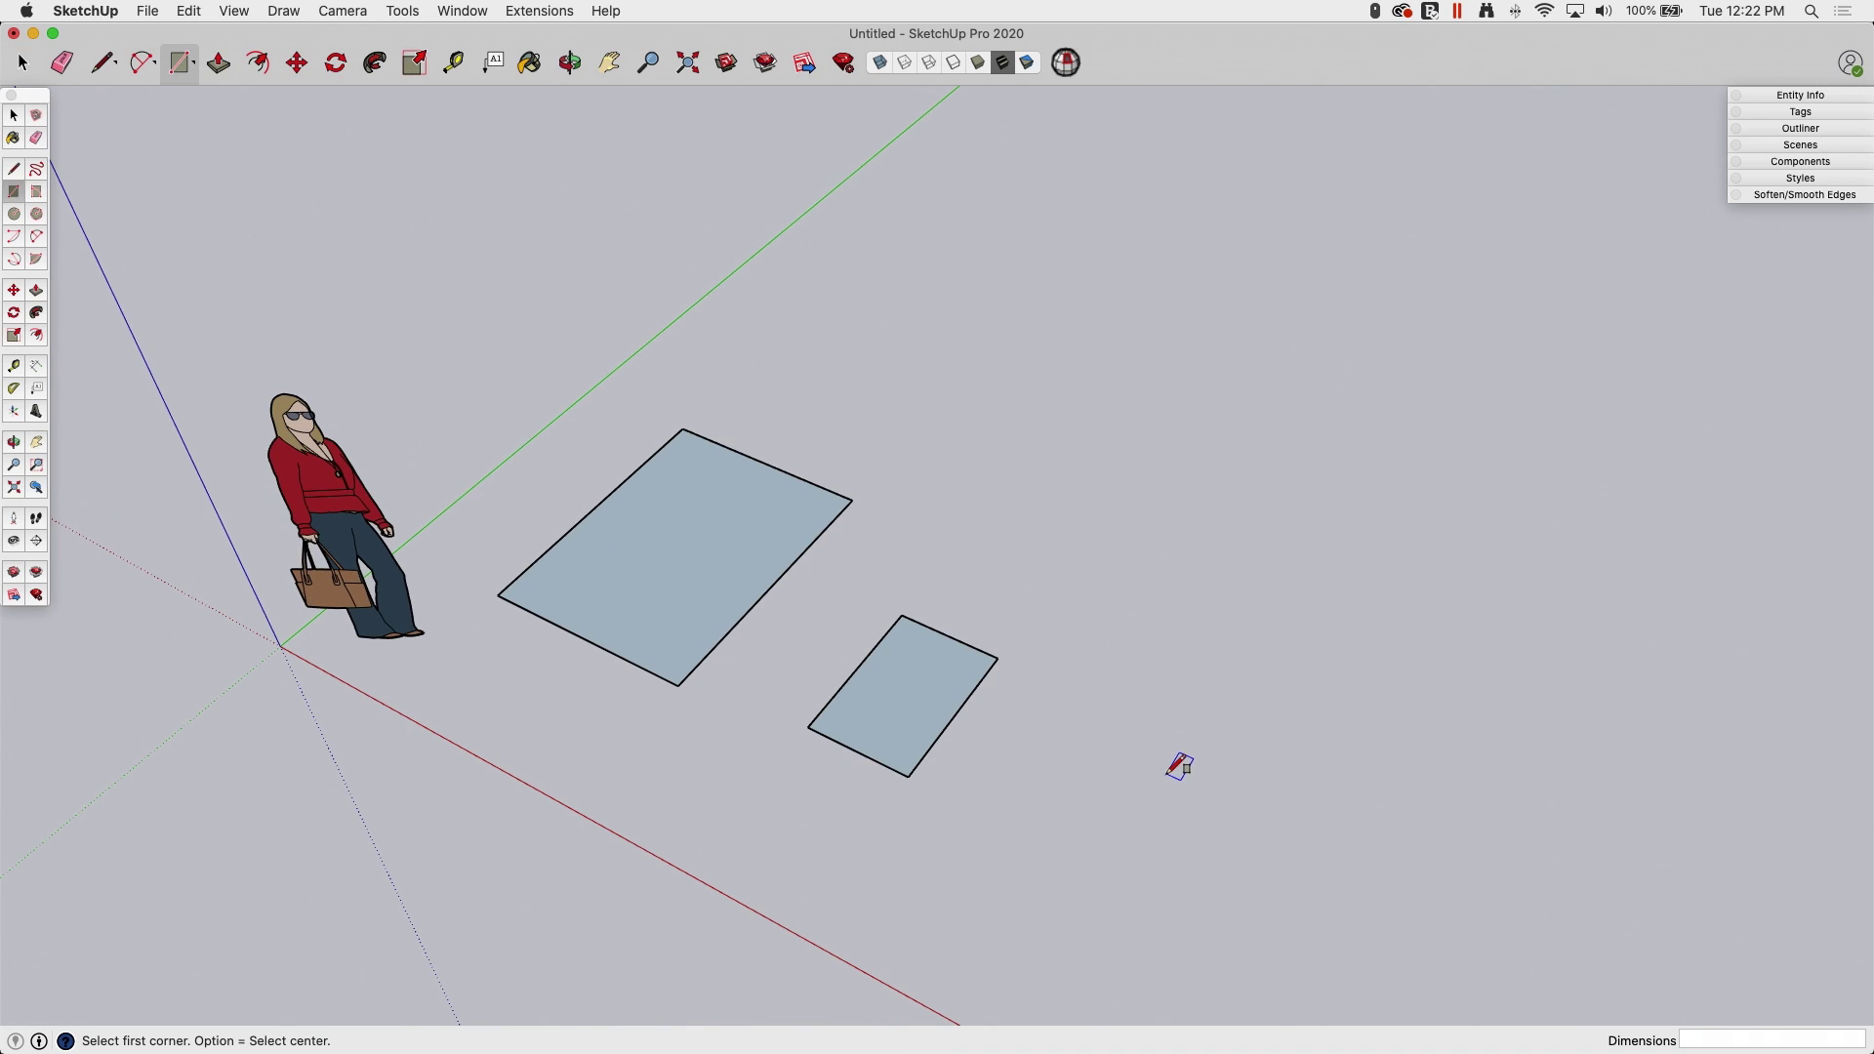
{"action": "key", "text": "alt"}
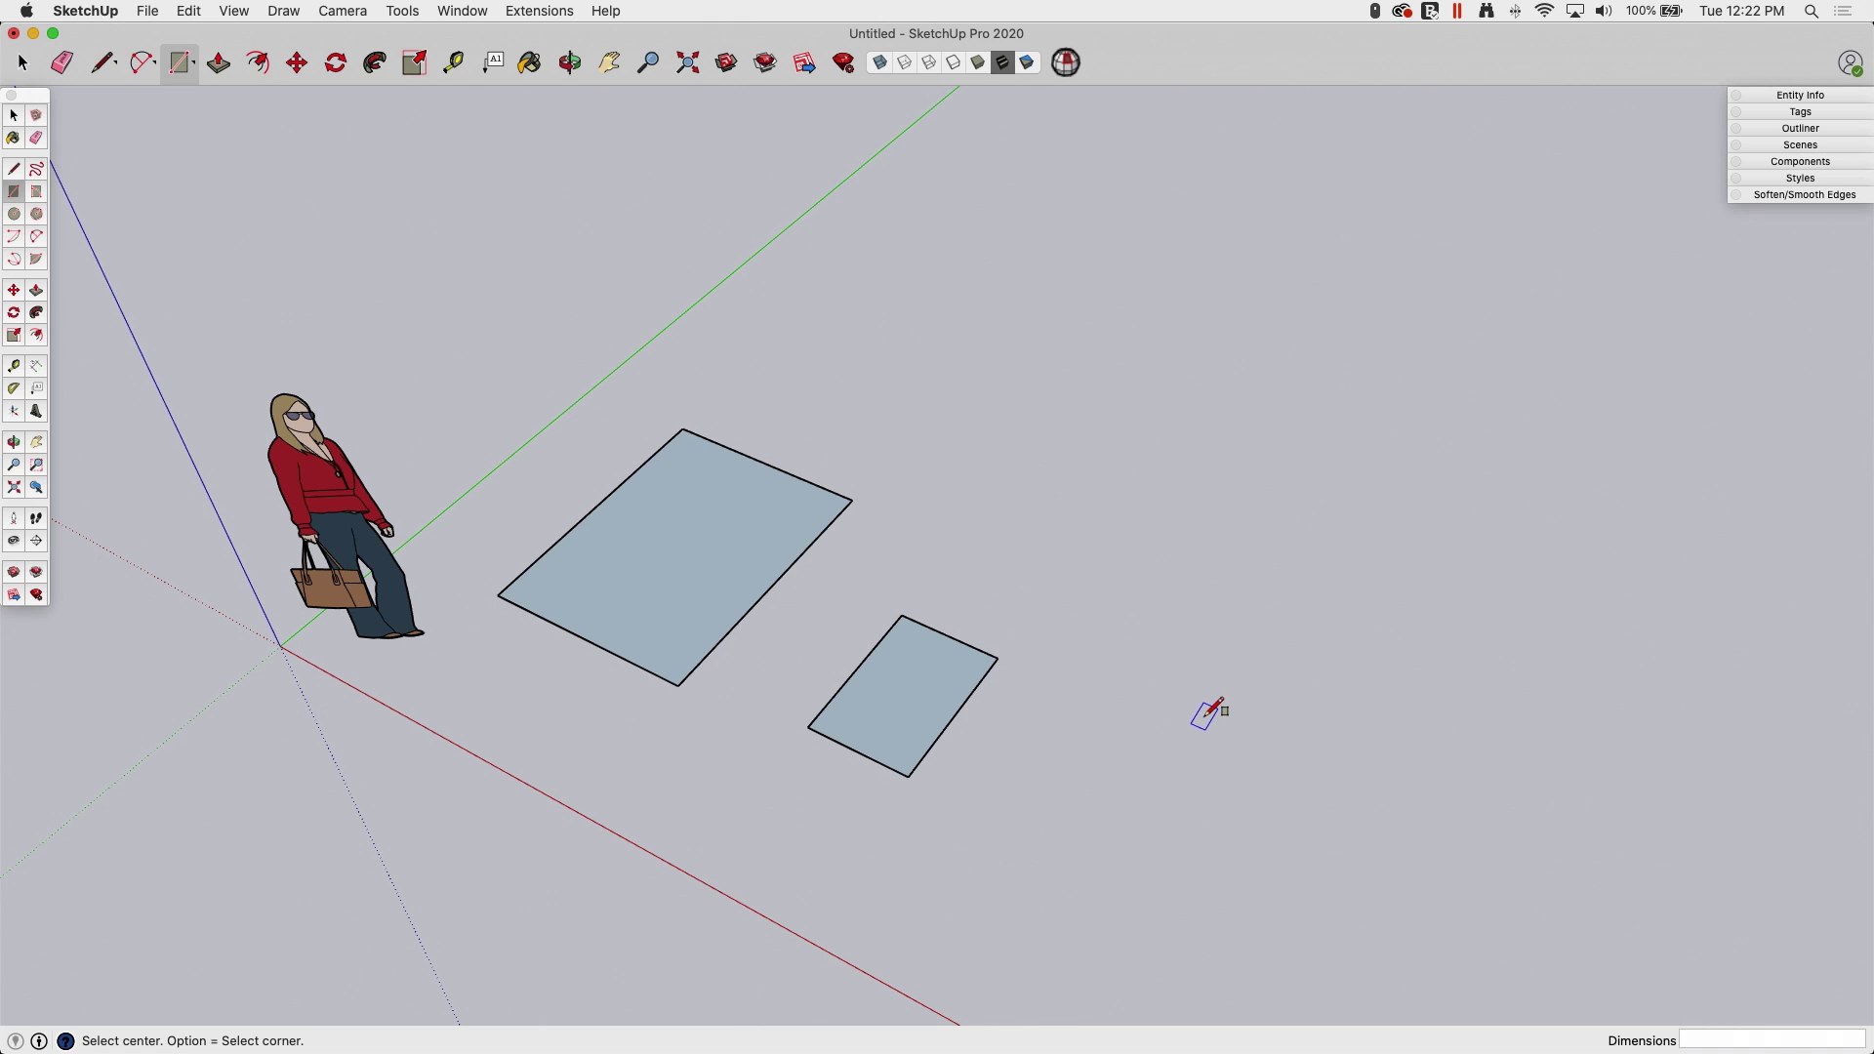
{"action": "left_click", "coordinate": [1201, 703]}
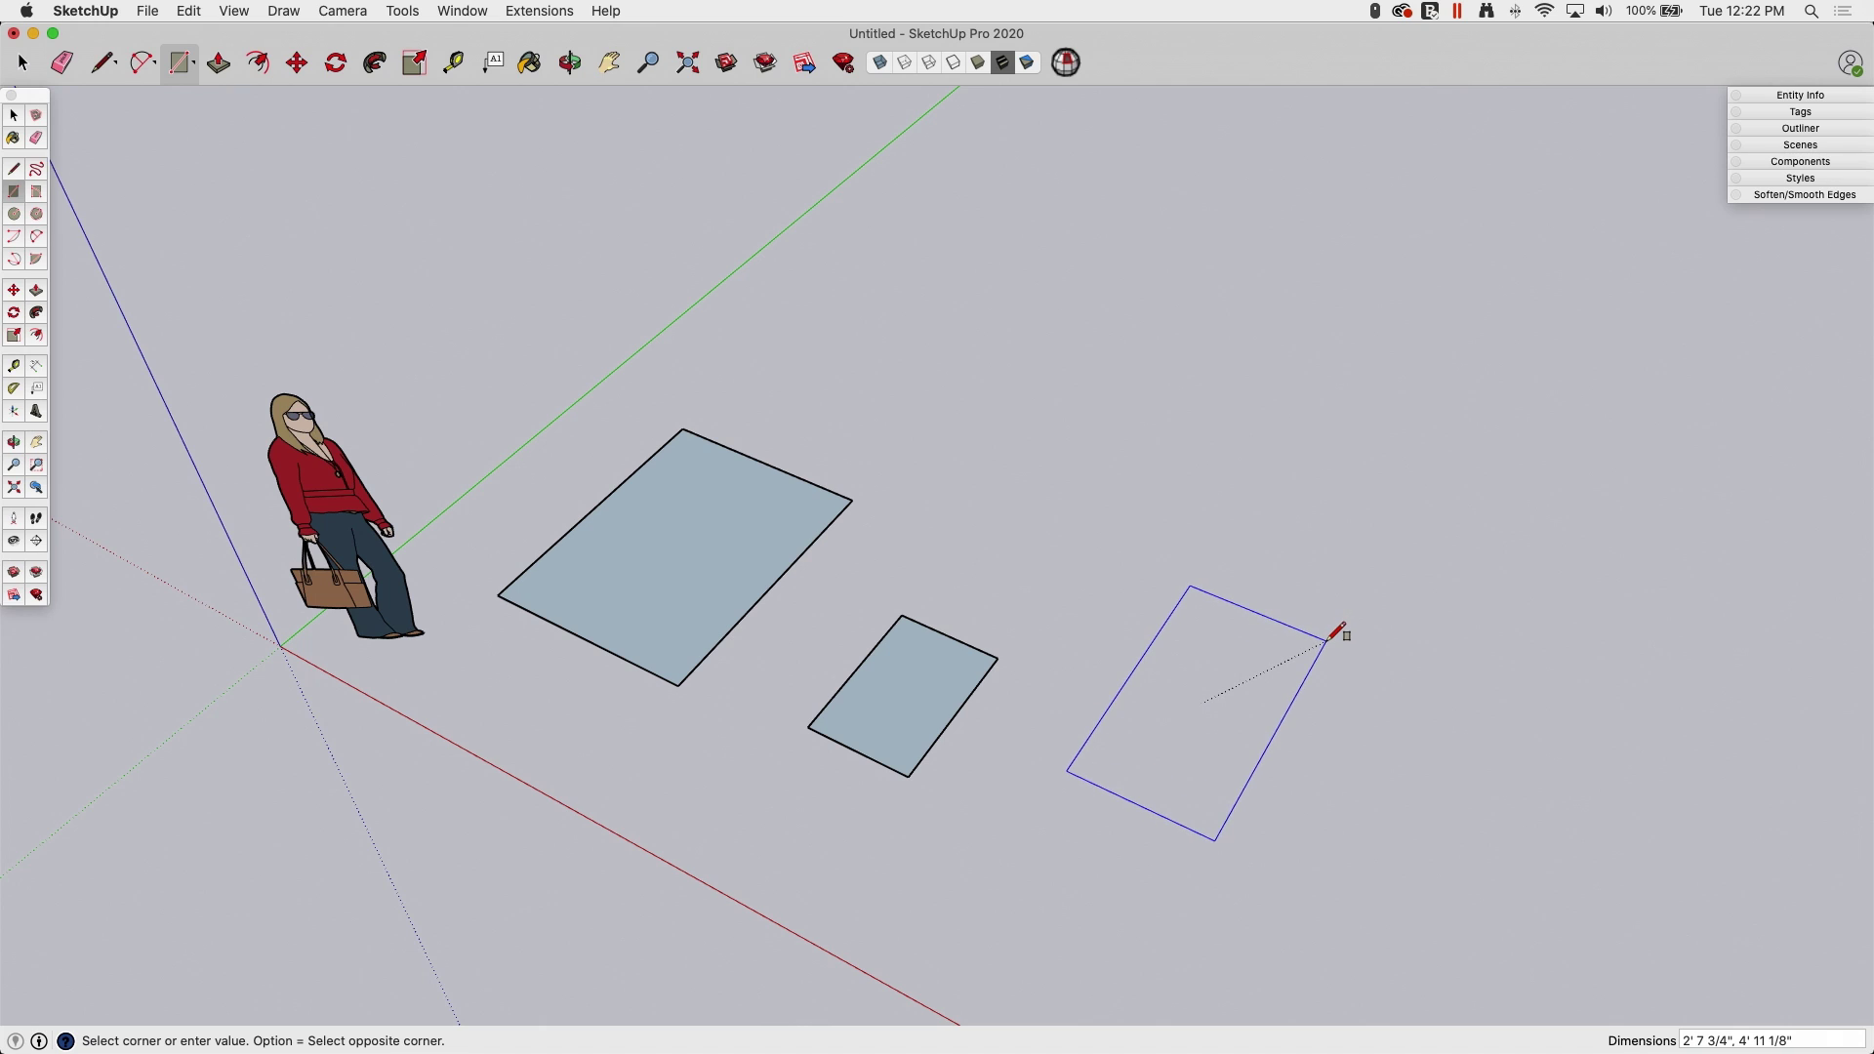
{"action": "type", "text": "2',3'"}
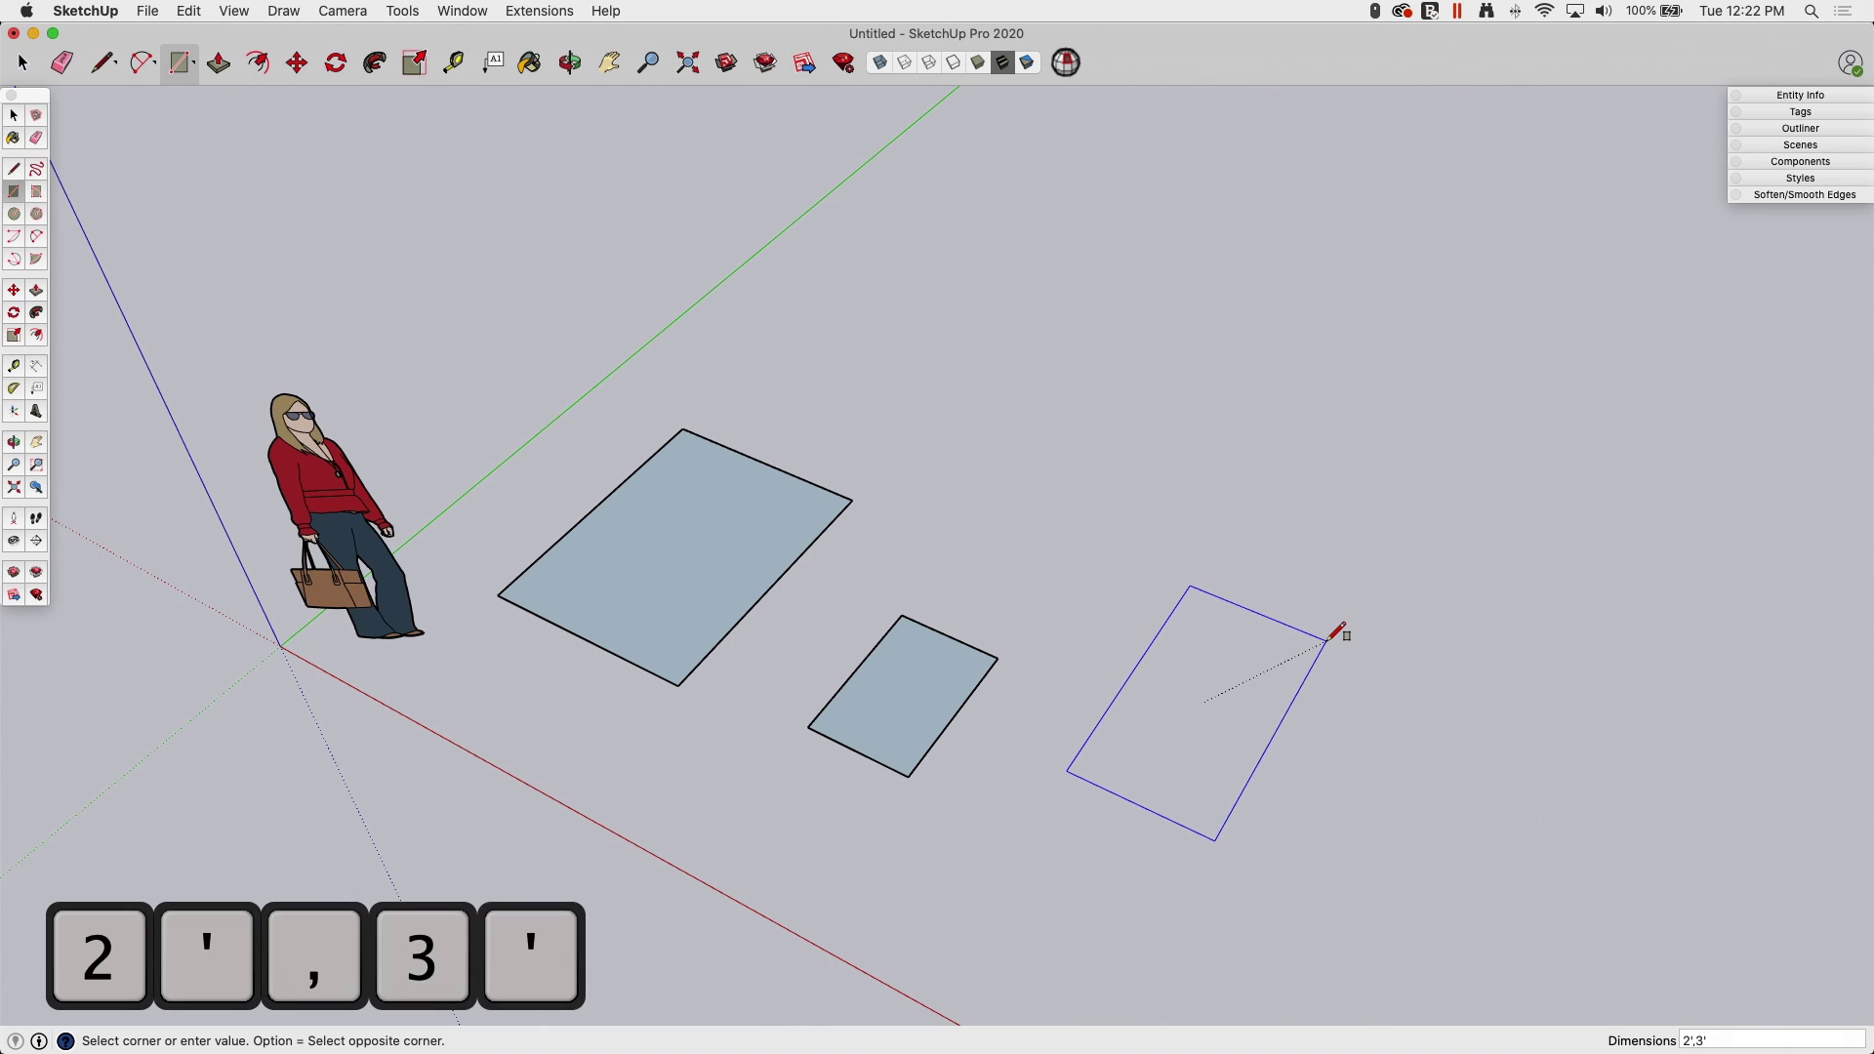
{"action": "key", "text": "Return"}
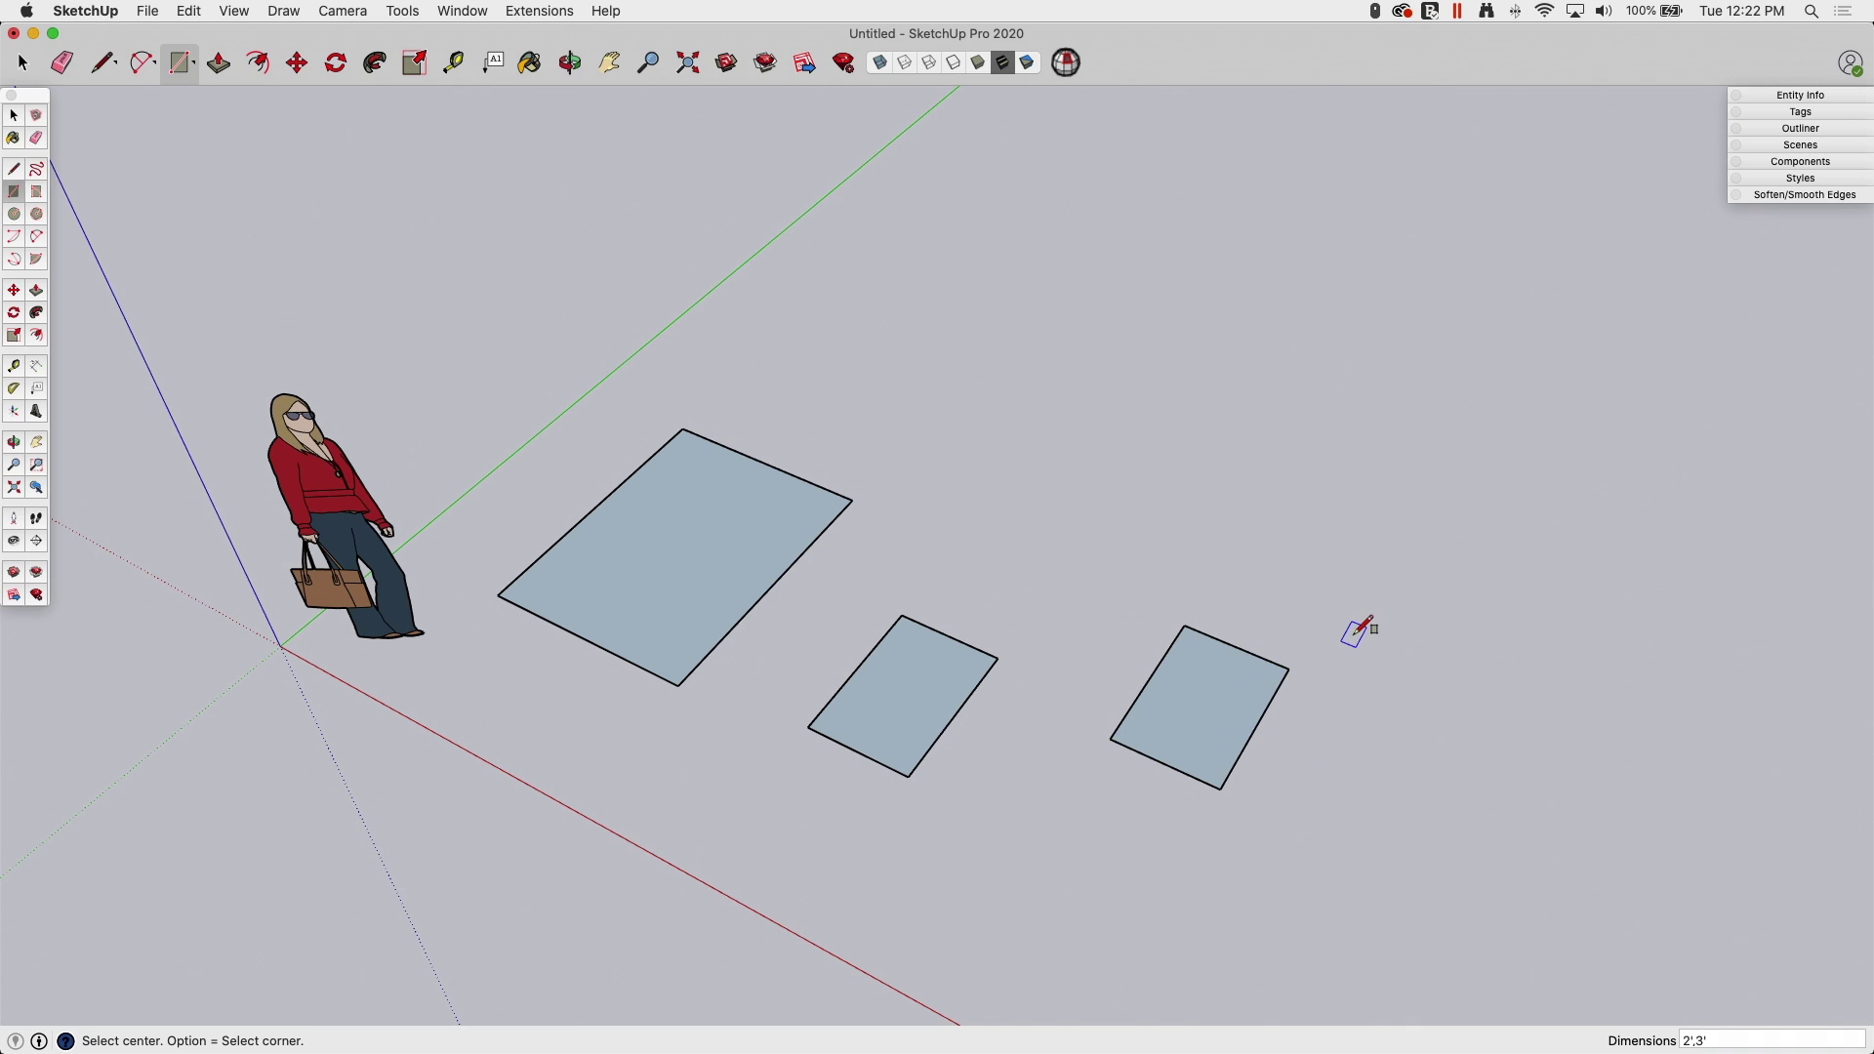
{"action": "key", "text": "alt"}
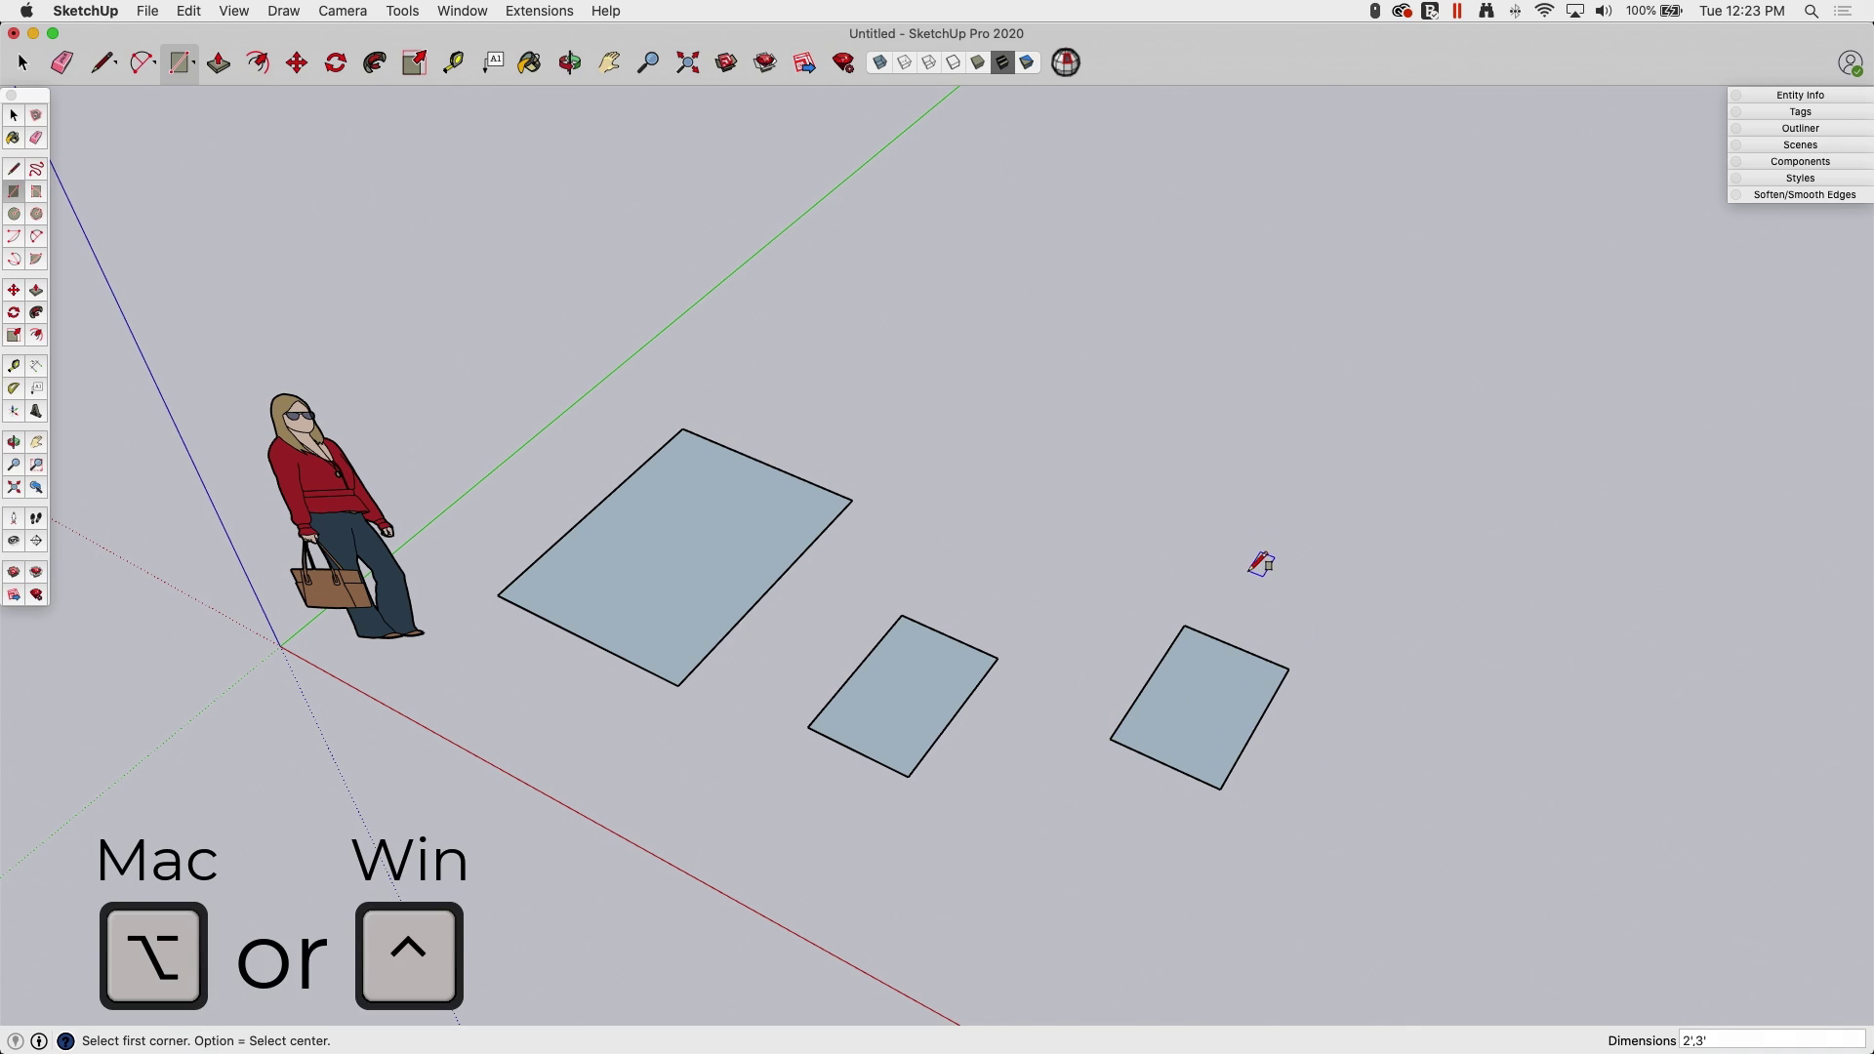
{"action": "middle_click_drag", "start_coordinate": [798, 632], "coordinate": [946, 469]}
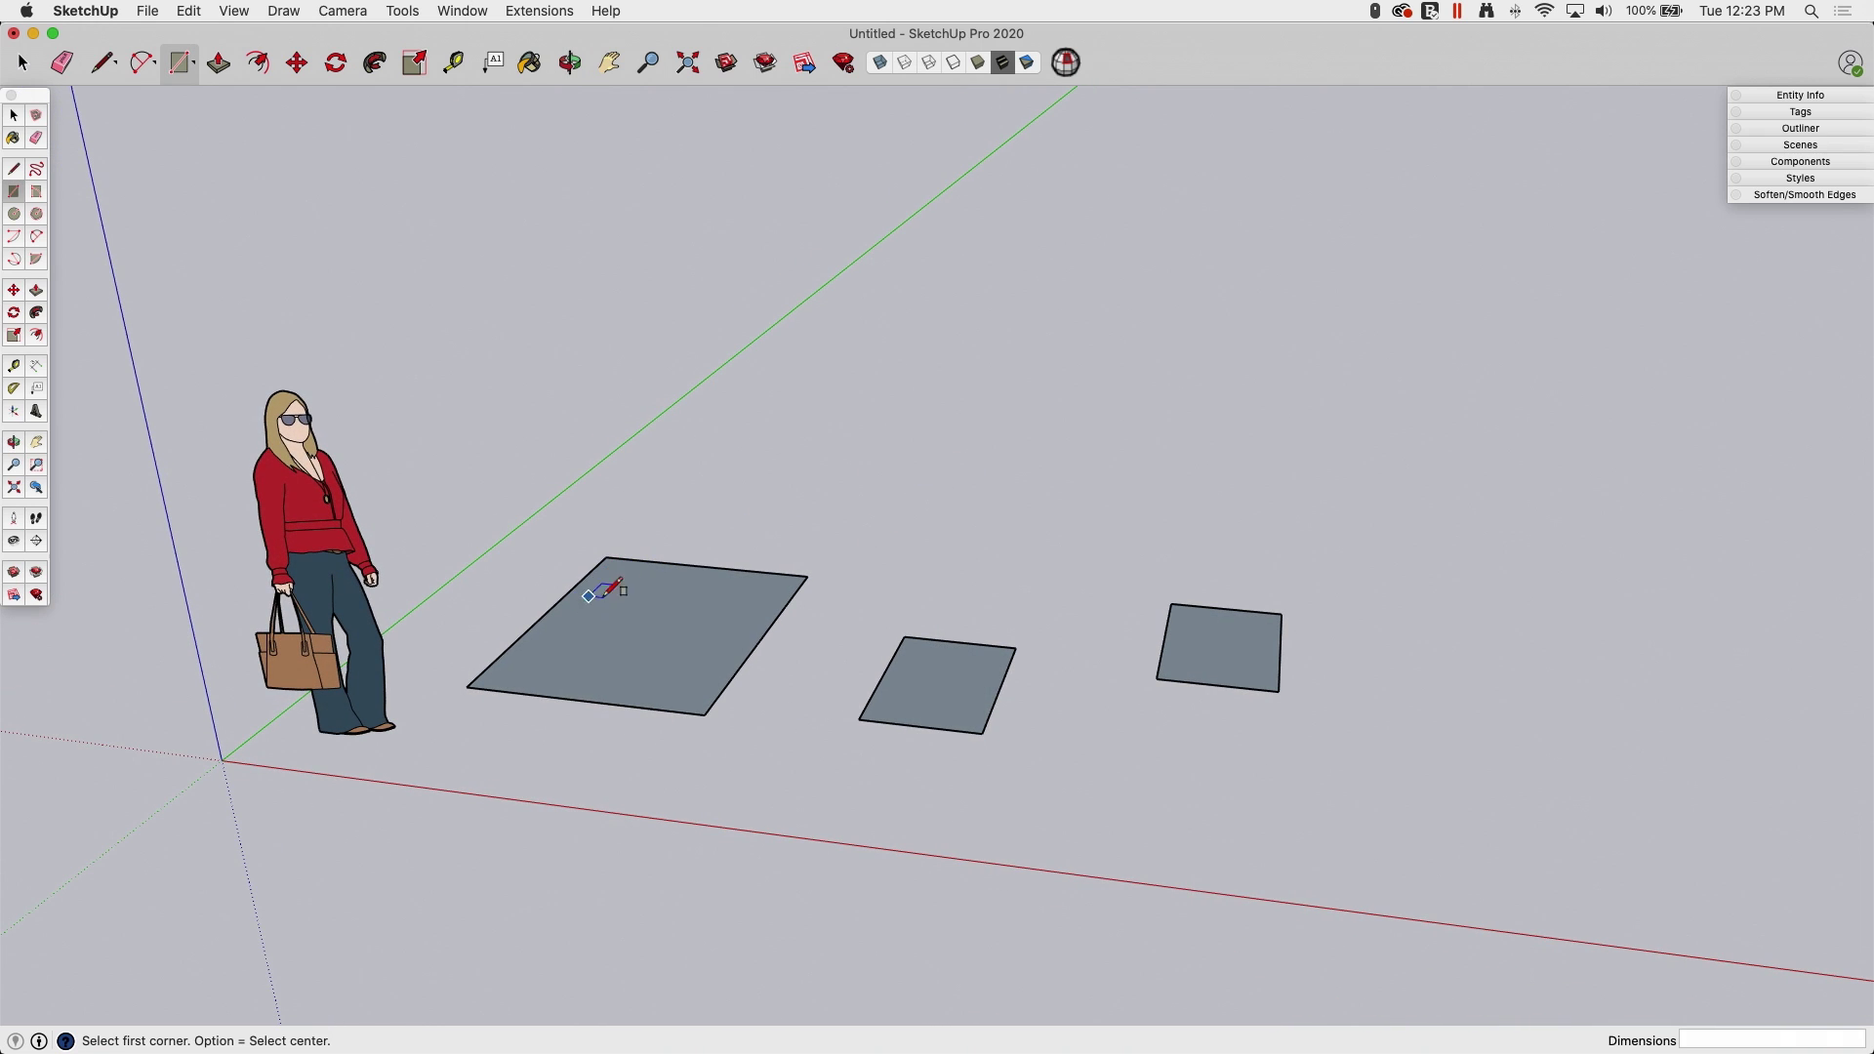
{"action": "middle_click_drag", "start_coordinate": [625, 592], "coordinate": [691, 343]}
{"action": "scroll", "coordinate": [524, 569], "scroll_direction": "up", "scroll_amount": 2}
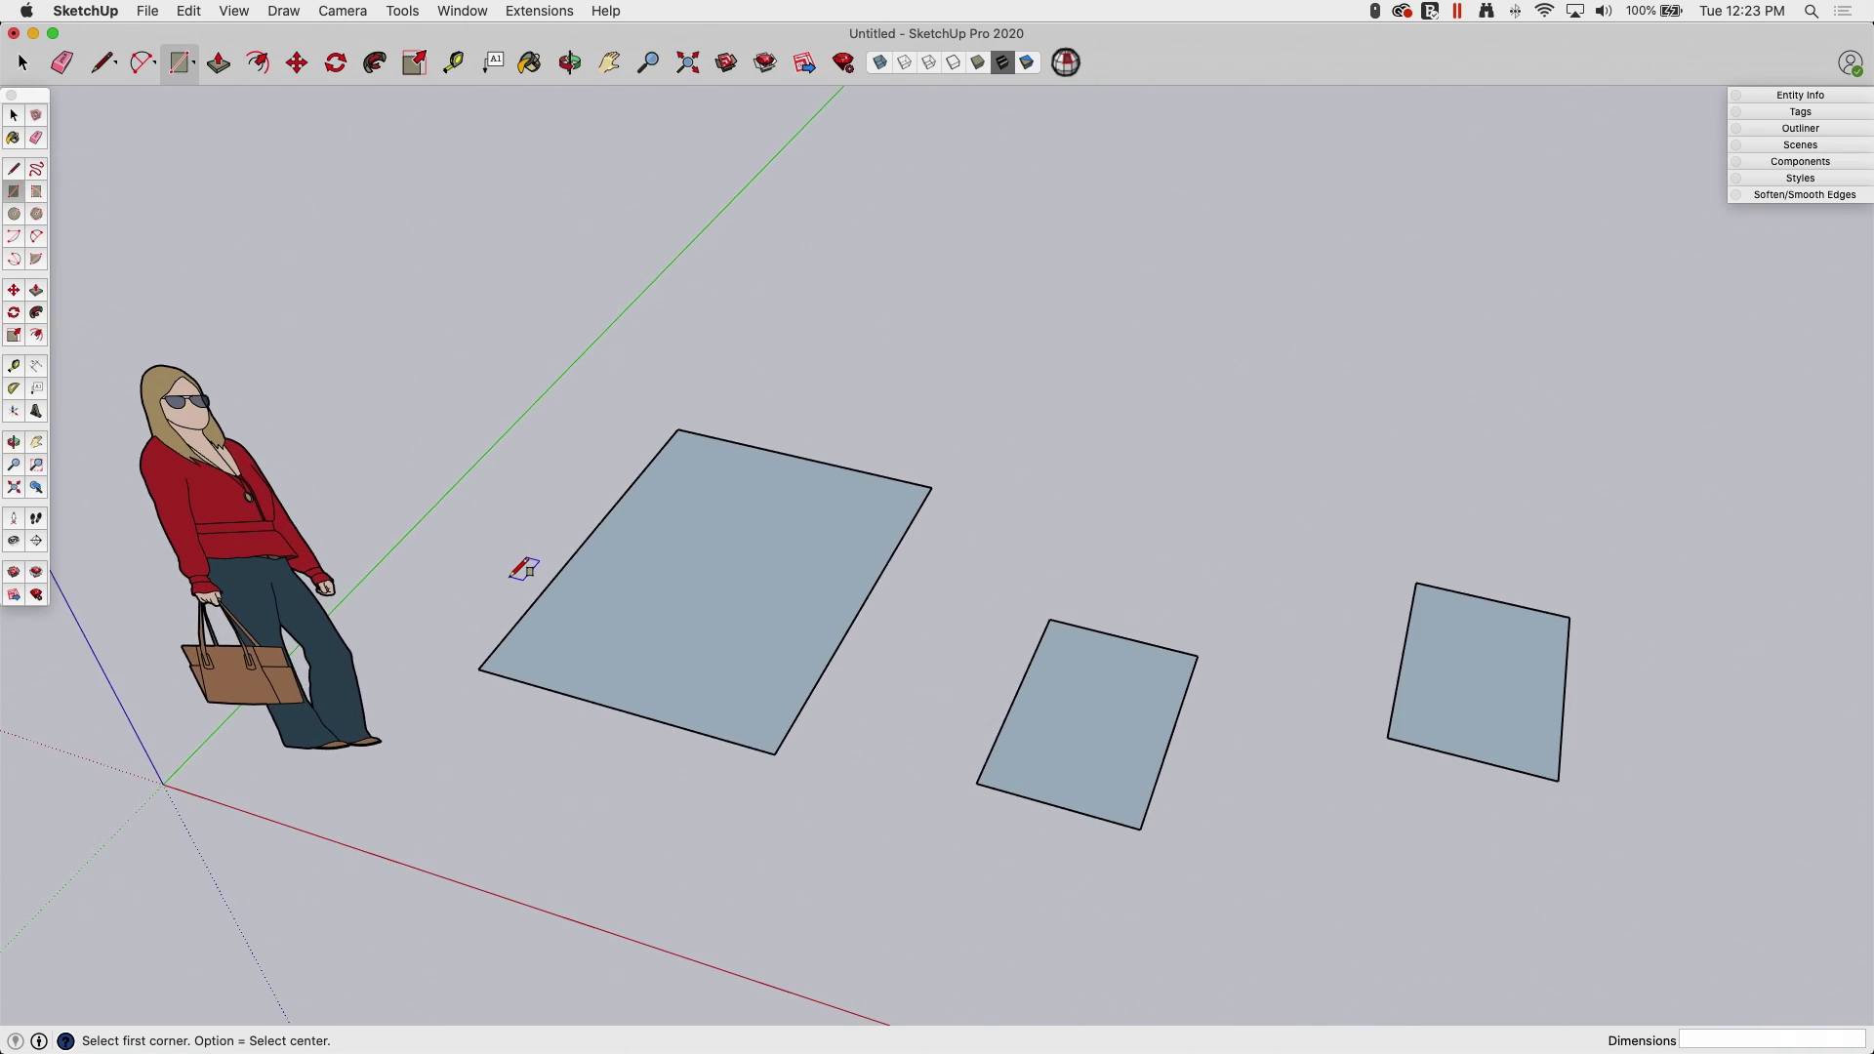
{"action": "scroll", "coordinate": [524, 569], "scroll_direction": "up", "scroll_amount": 2}
{"action": "middle_click_drag", "start_coordinate": [749, 606], "coordinate": [758, 440]}
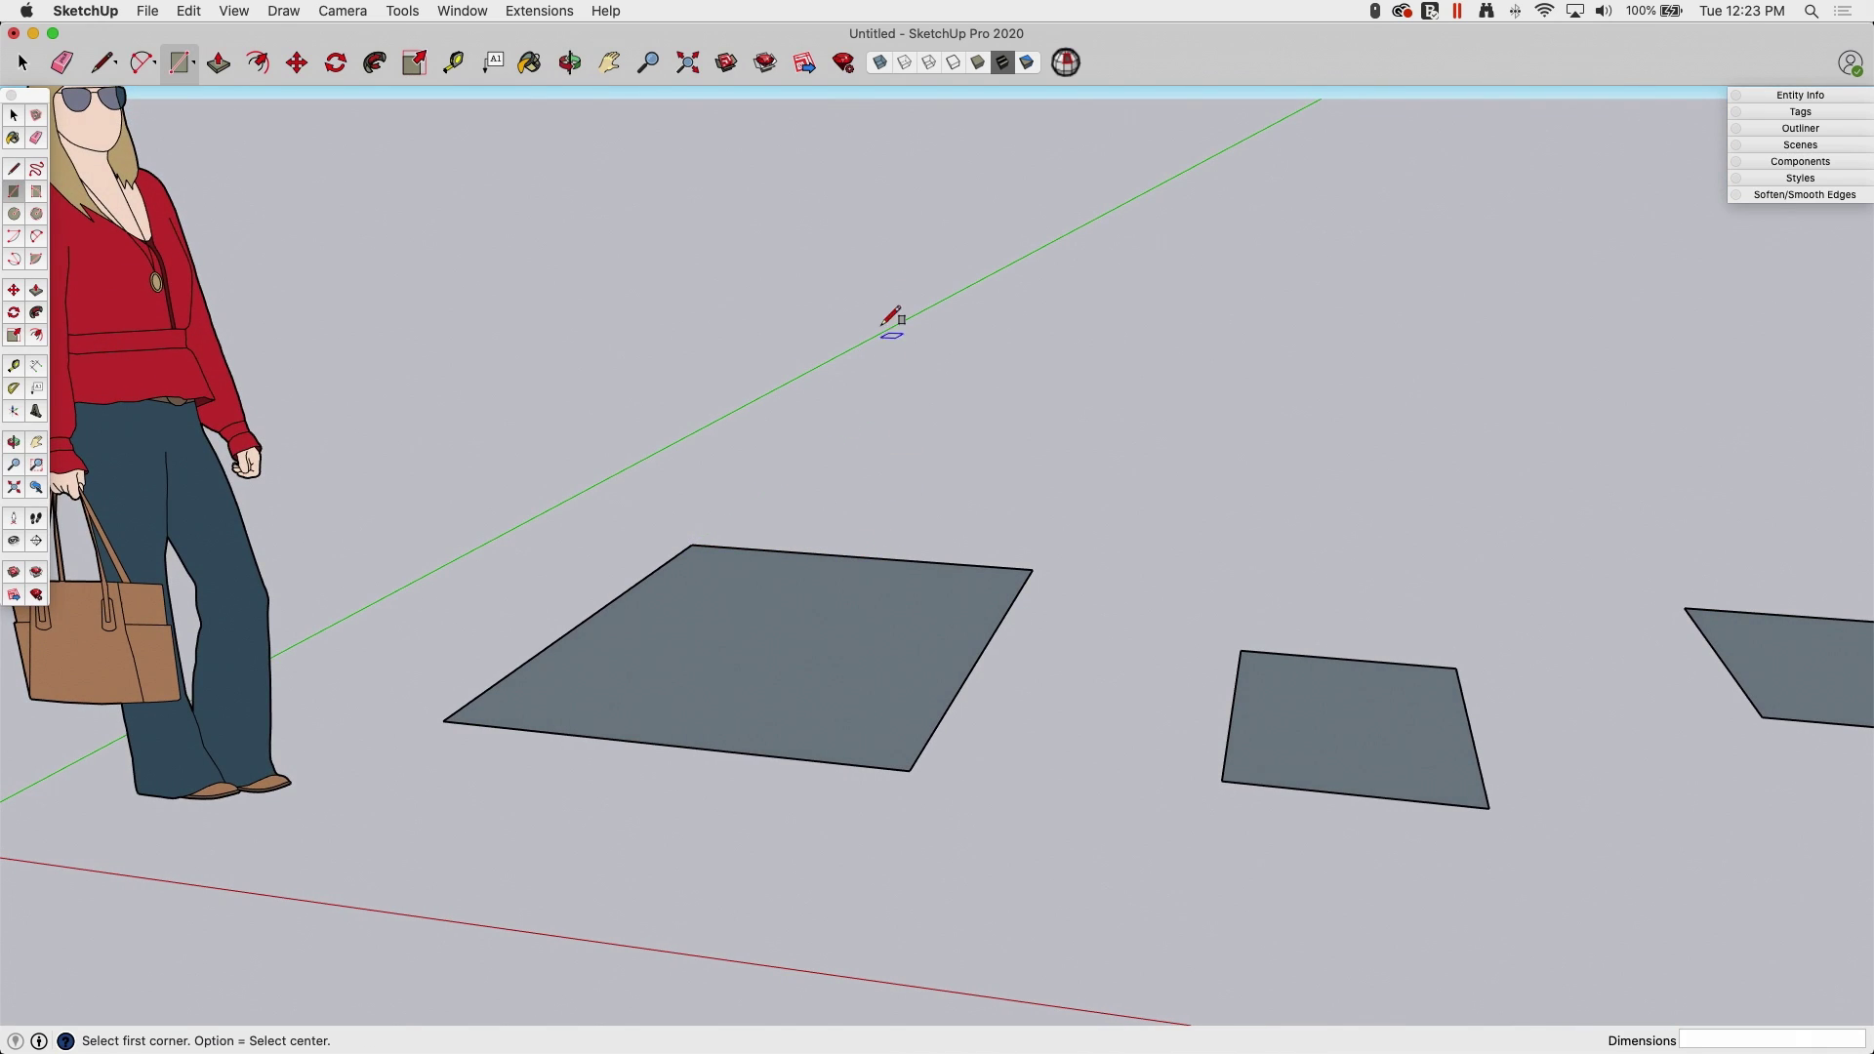
{"action": "middle_click_drag", "start_coordinate": [1013, 740], "coordinate": [699, 703]}
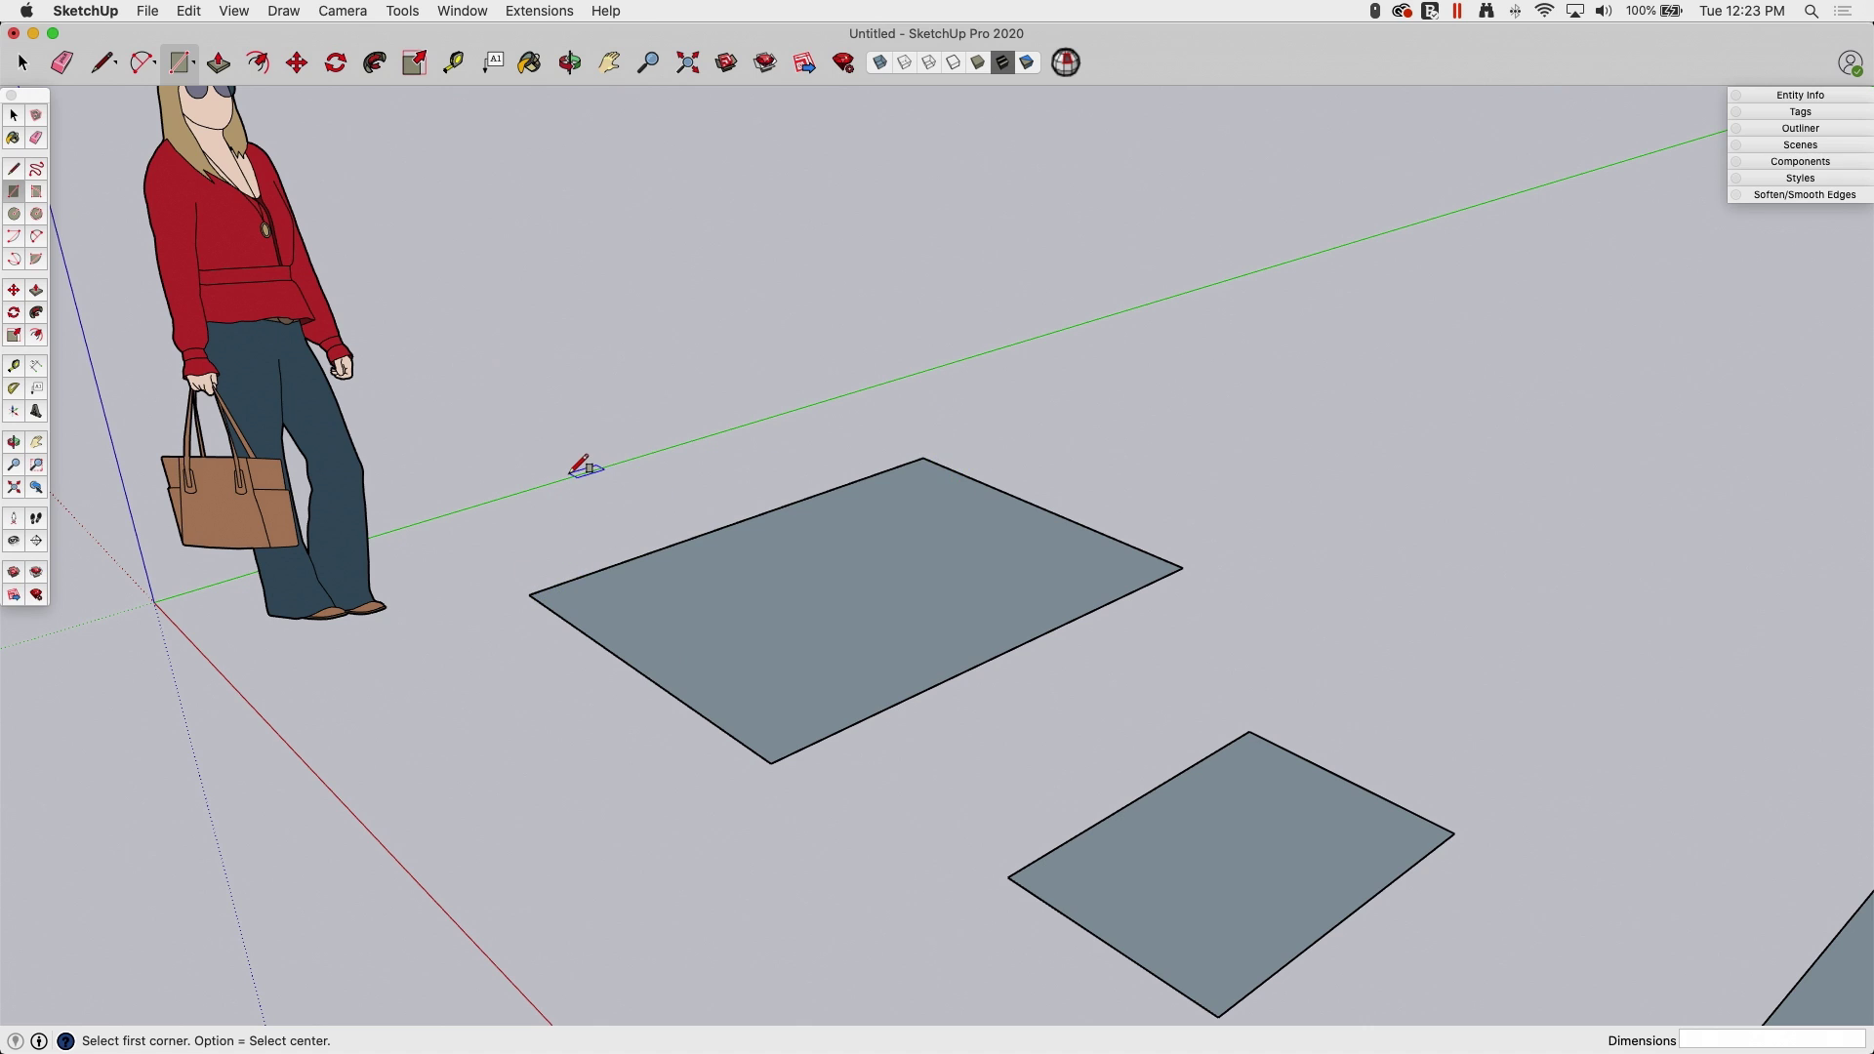
{"action": "middle_click_drag", "start_coordinate": [574, 469], "coordinate": [745, 498]}
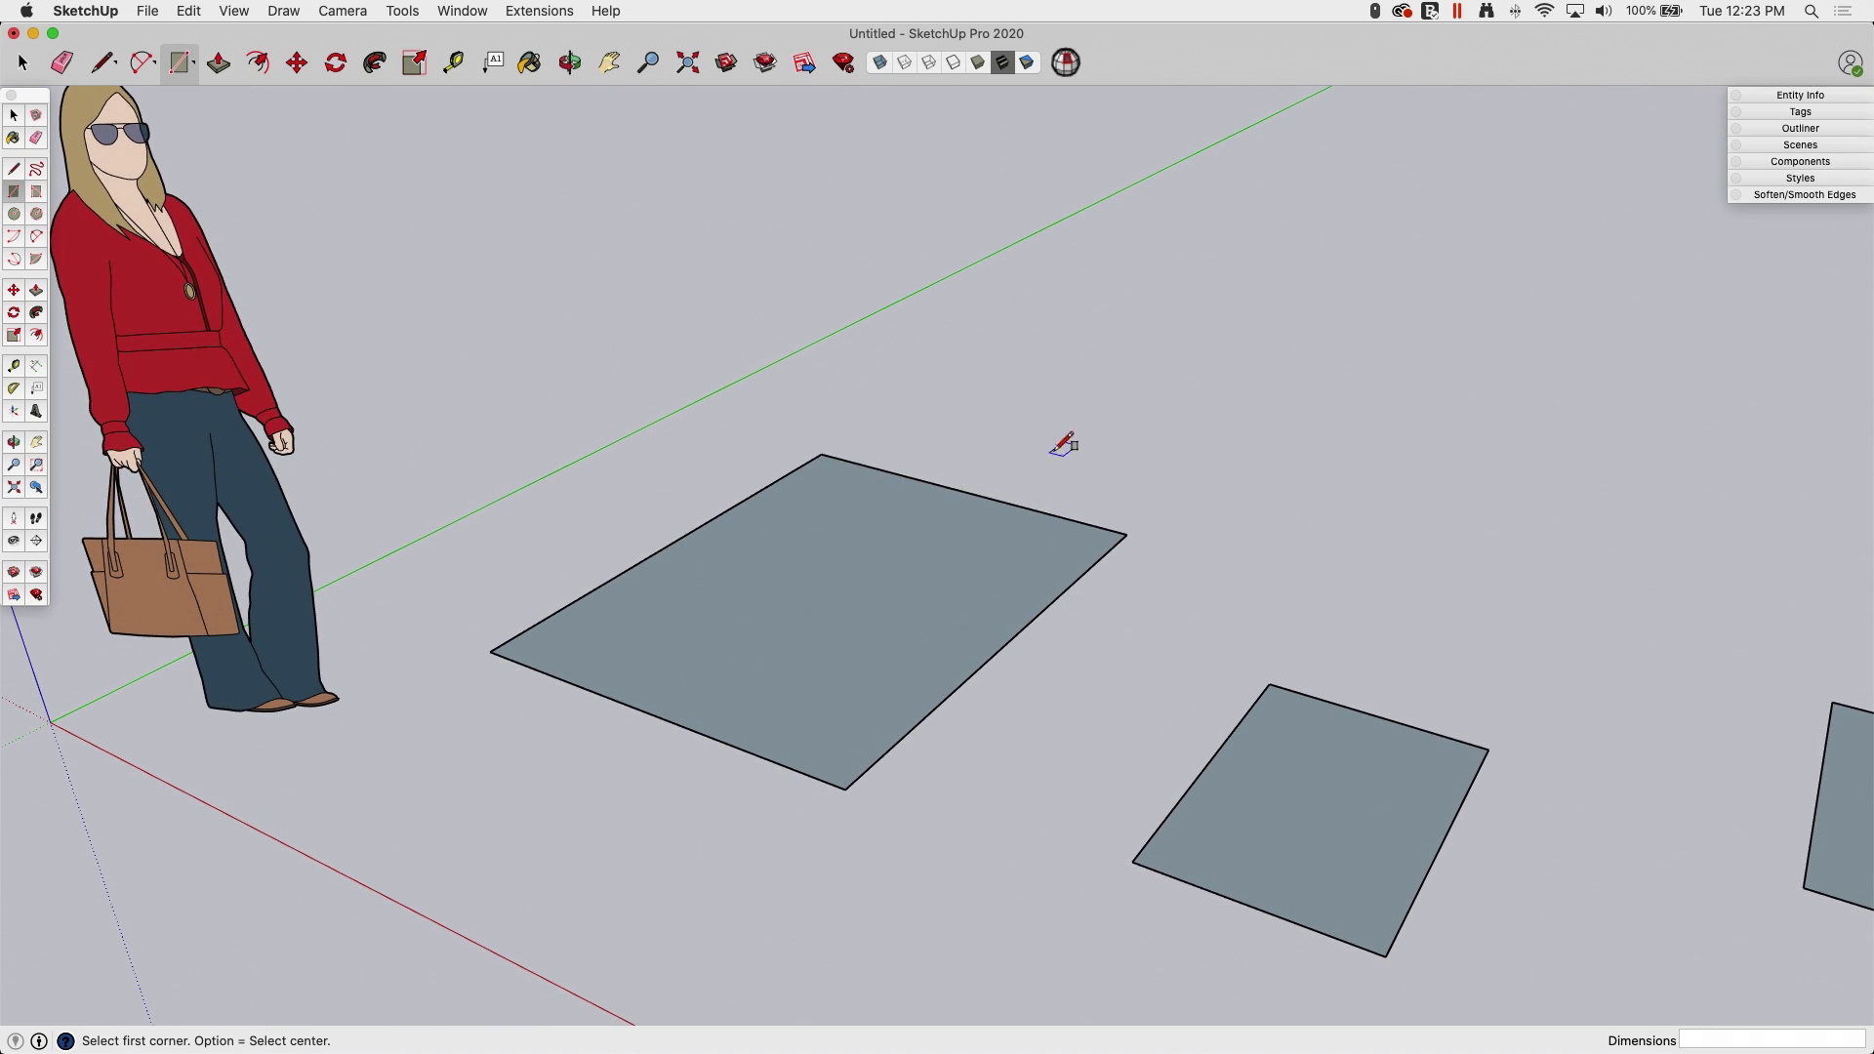
{"action": "middle_click_drag", "start_coordinate": [1067, 442], "coordinate": [367, 644]}
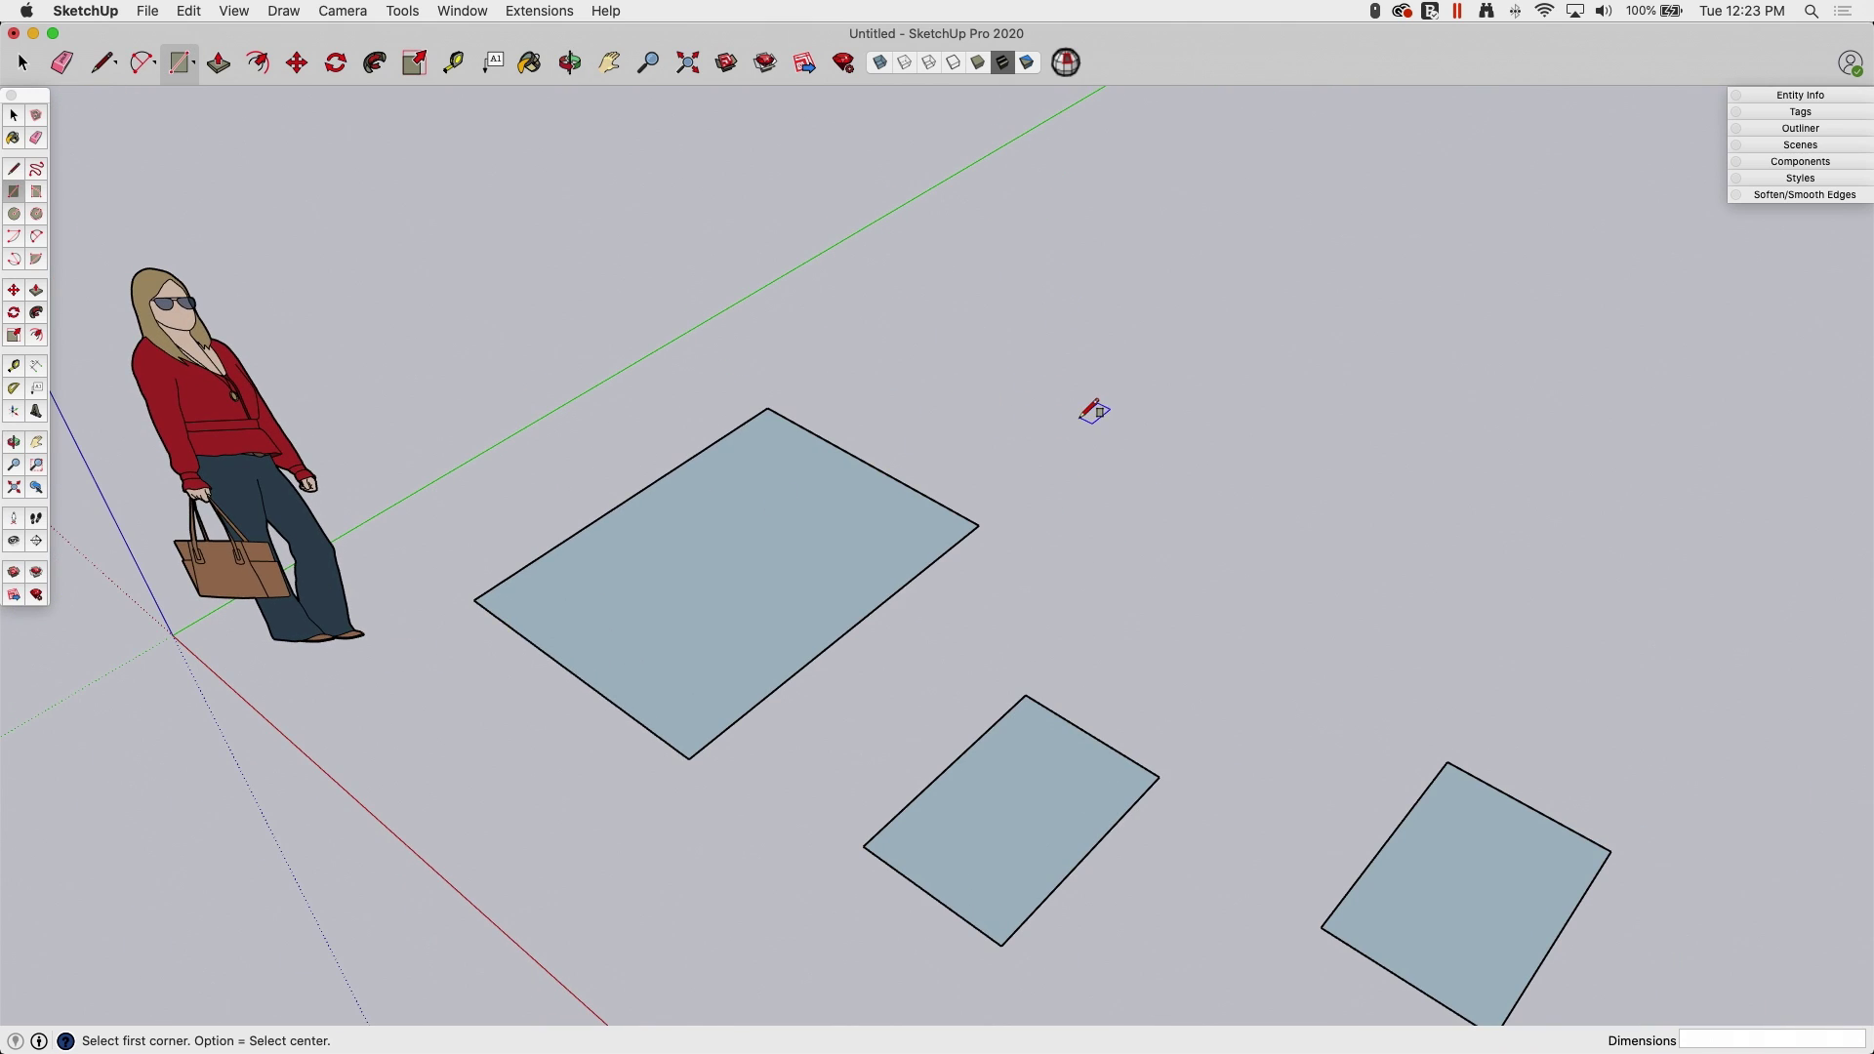
{"action": "left_click", "coordinate": [1062, 350]}
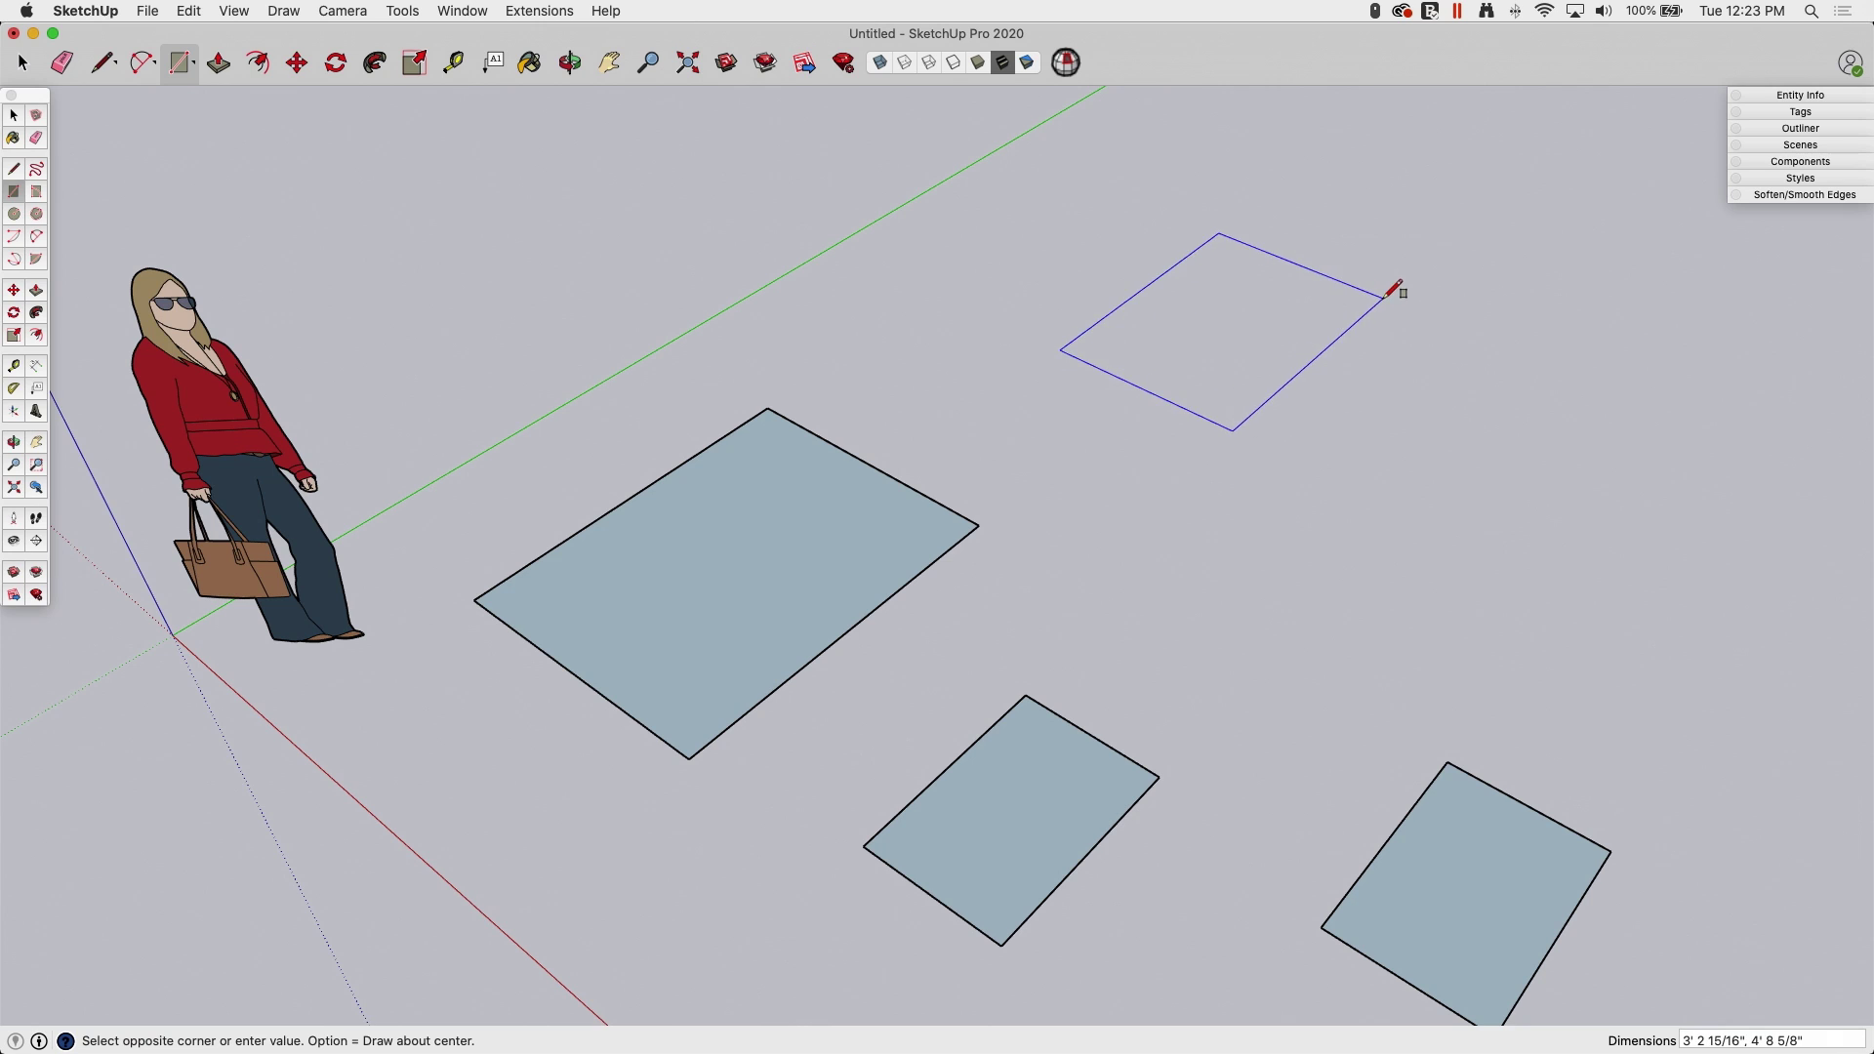
{"action": "key", "text": "Escape"}
{"action": "middle_click_drag", "start_coordinate": [657, 465], "coordinate": [757, 369]}
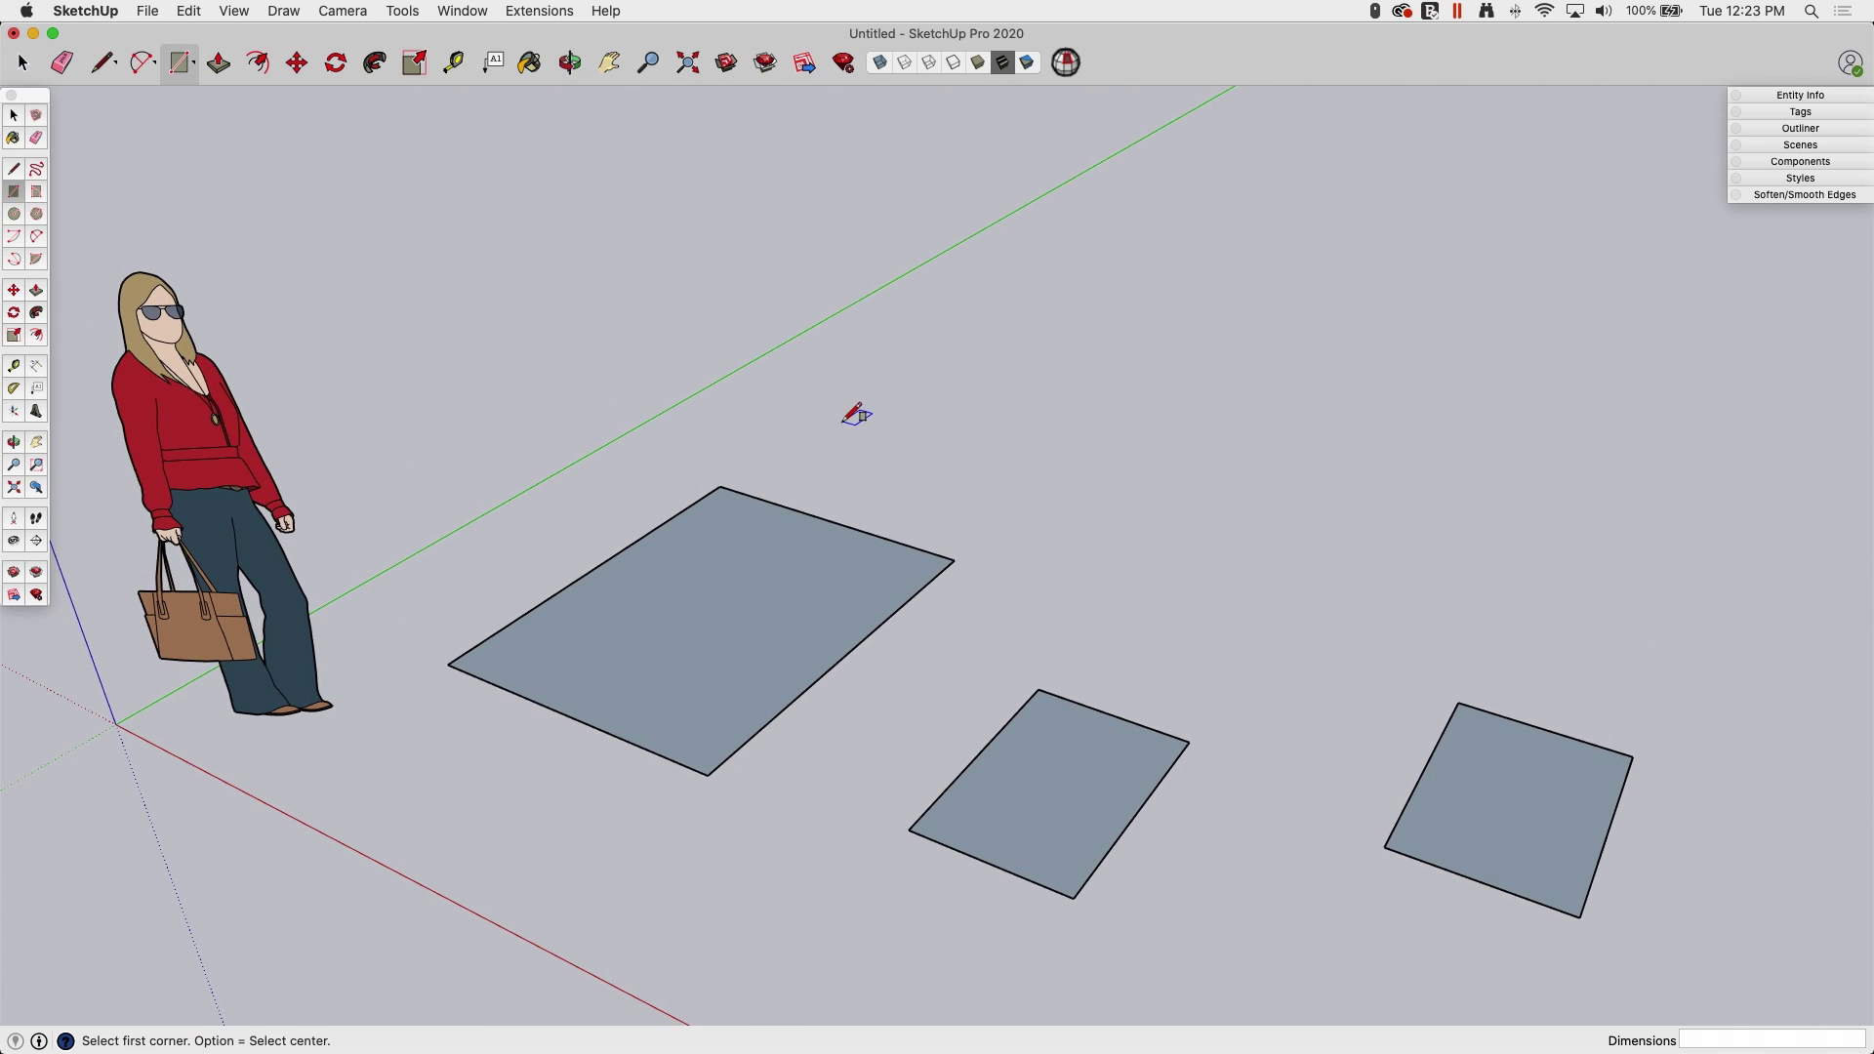
Step: Draw an upright wall locked to the green axis along the large rectangle's far edge
{"action": "key", "text": "Left"}
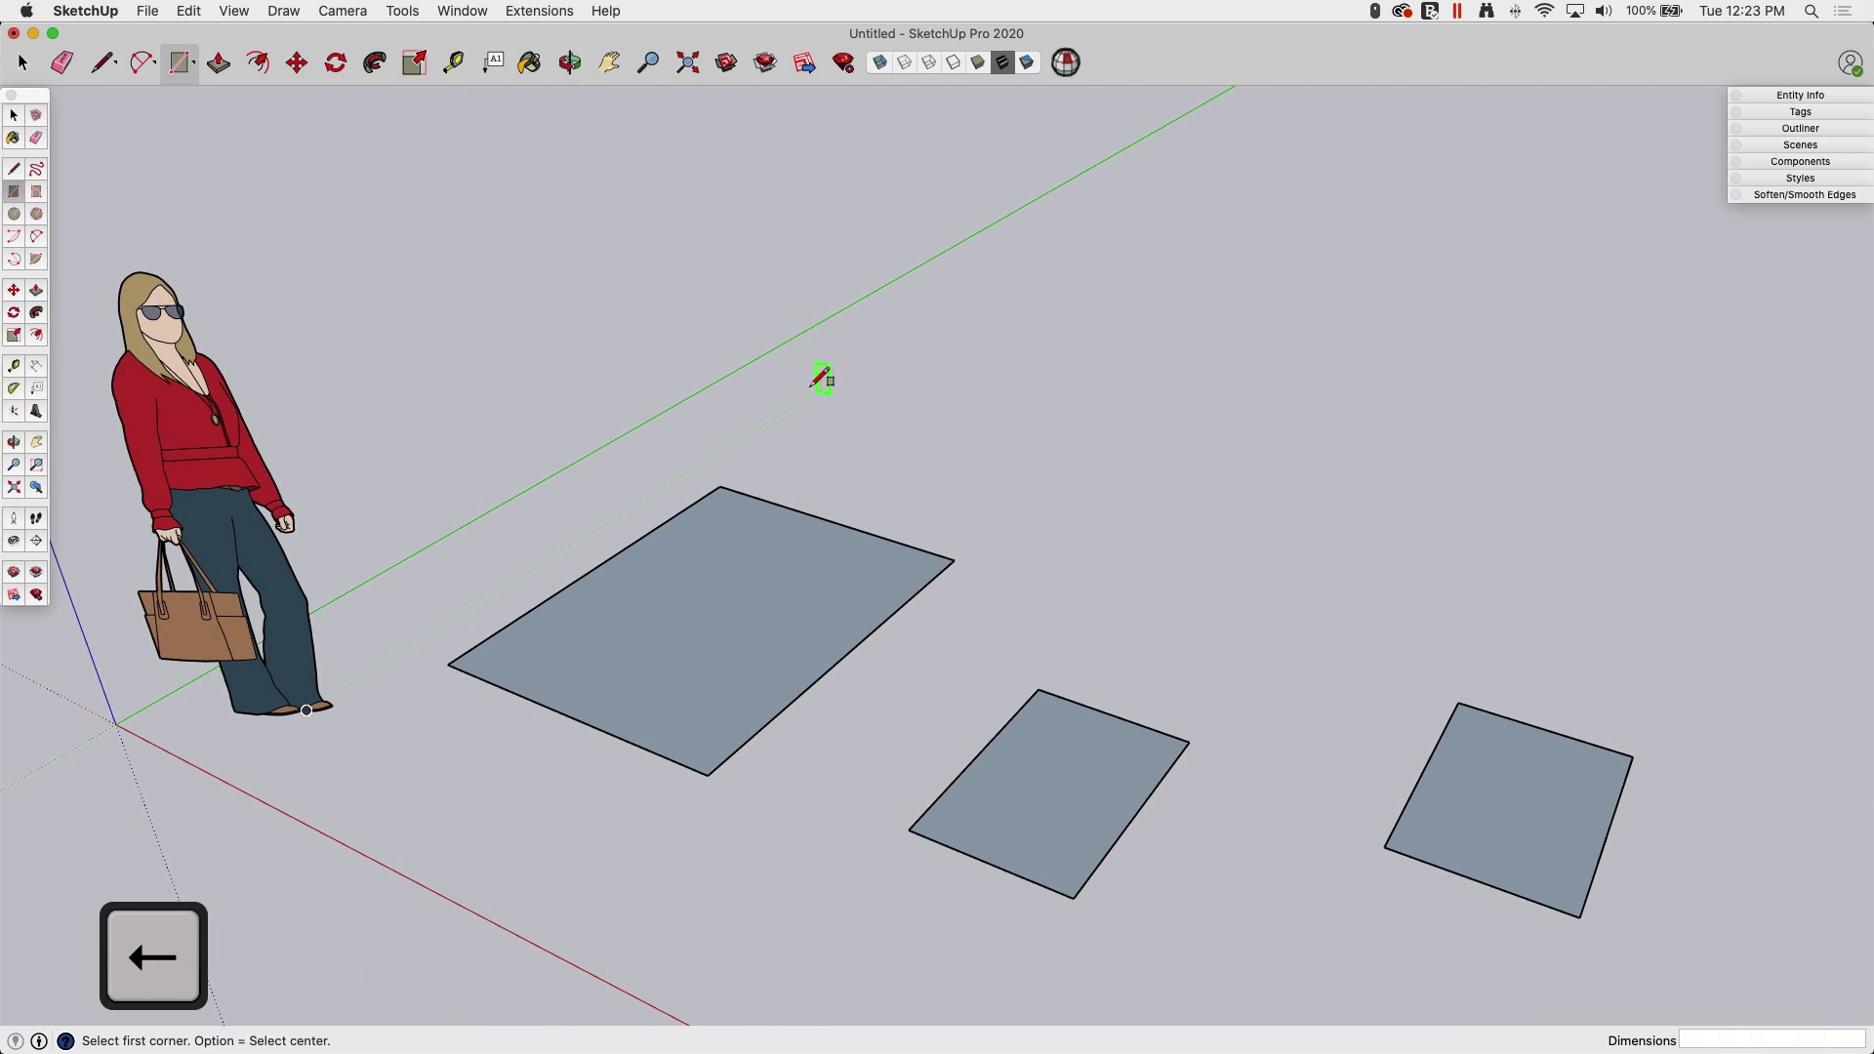
{"action": "middle_click_drag", "start_coordinate": [812, 388], "coordinate": [989, 181]}
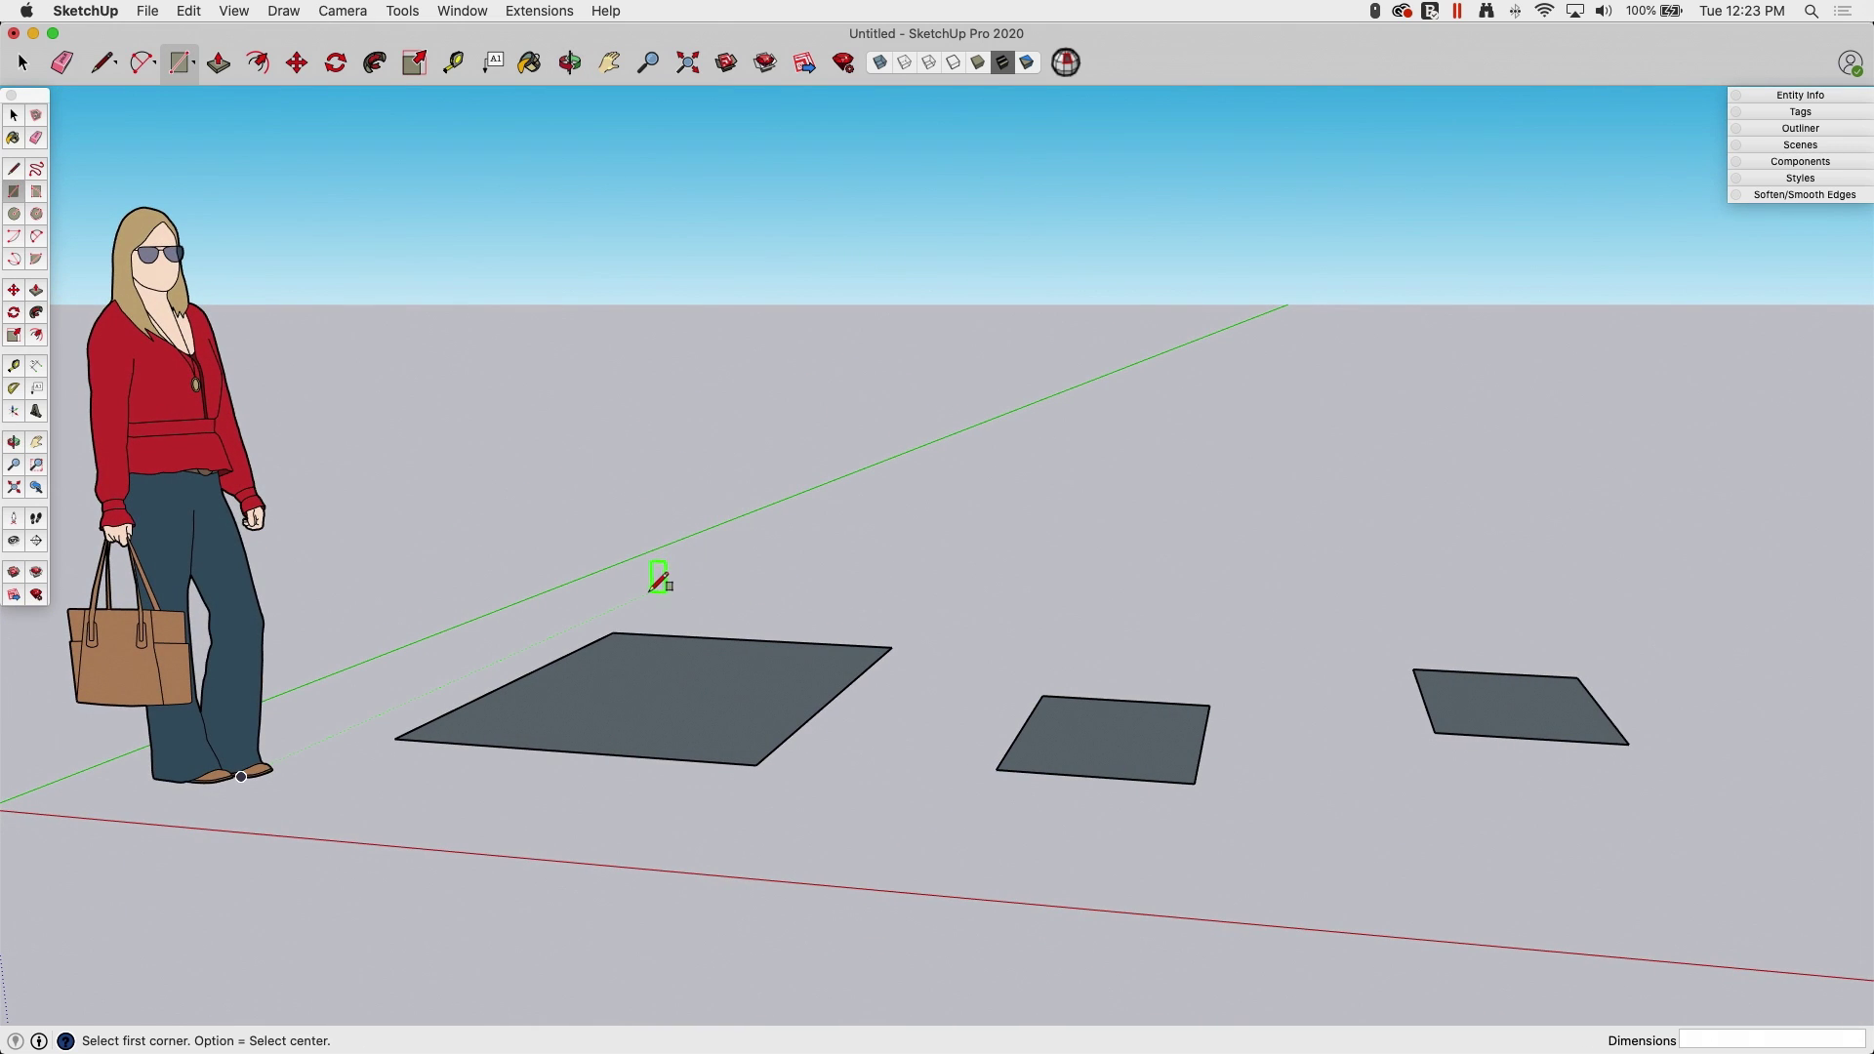
{"action": "left_click", "coordinate": [613, 633]}
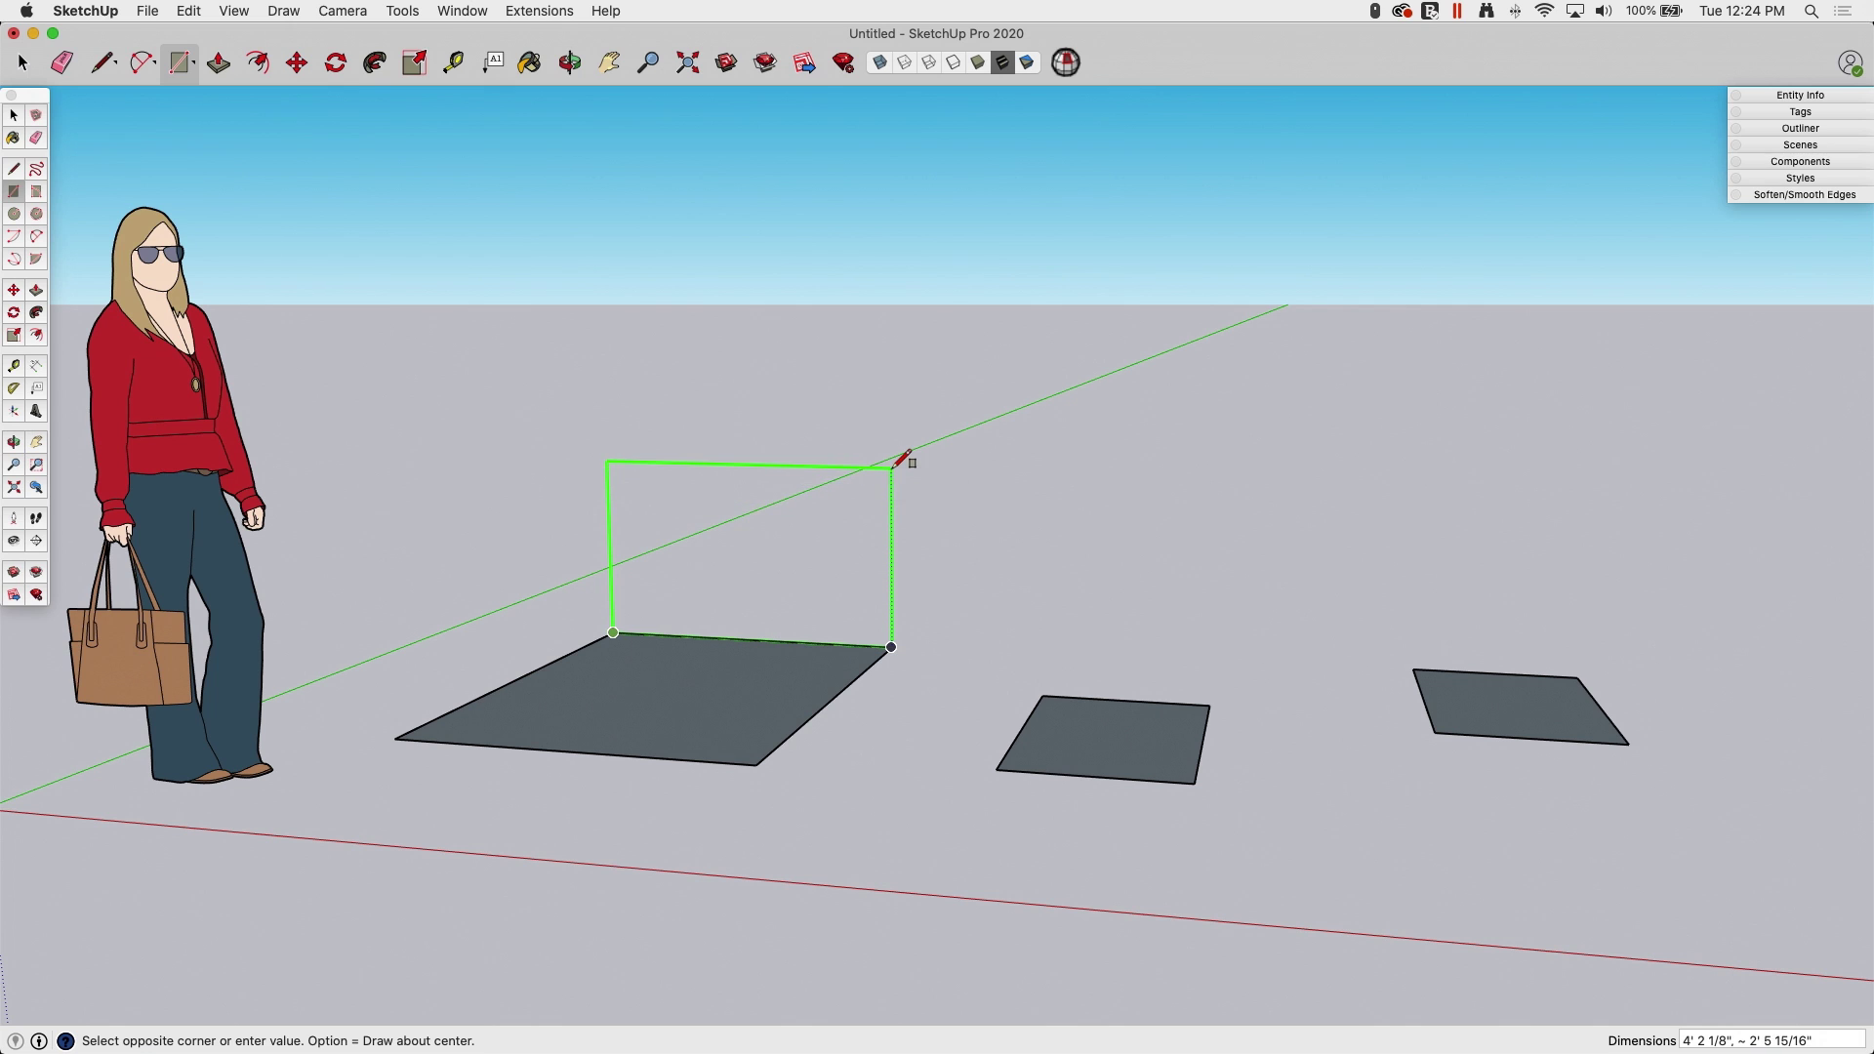
{"action": "left_click", "coordinate": [892, 474]}
{"action": "middle_click_drag", "start_coordinate": [1210, 524], "coordinate": [694, 649]}
{"action": "middle_click_drag", "start_coordinate": [829, 508], "coordinate": [879, 598]}
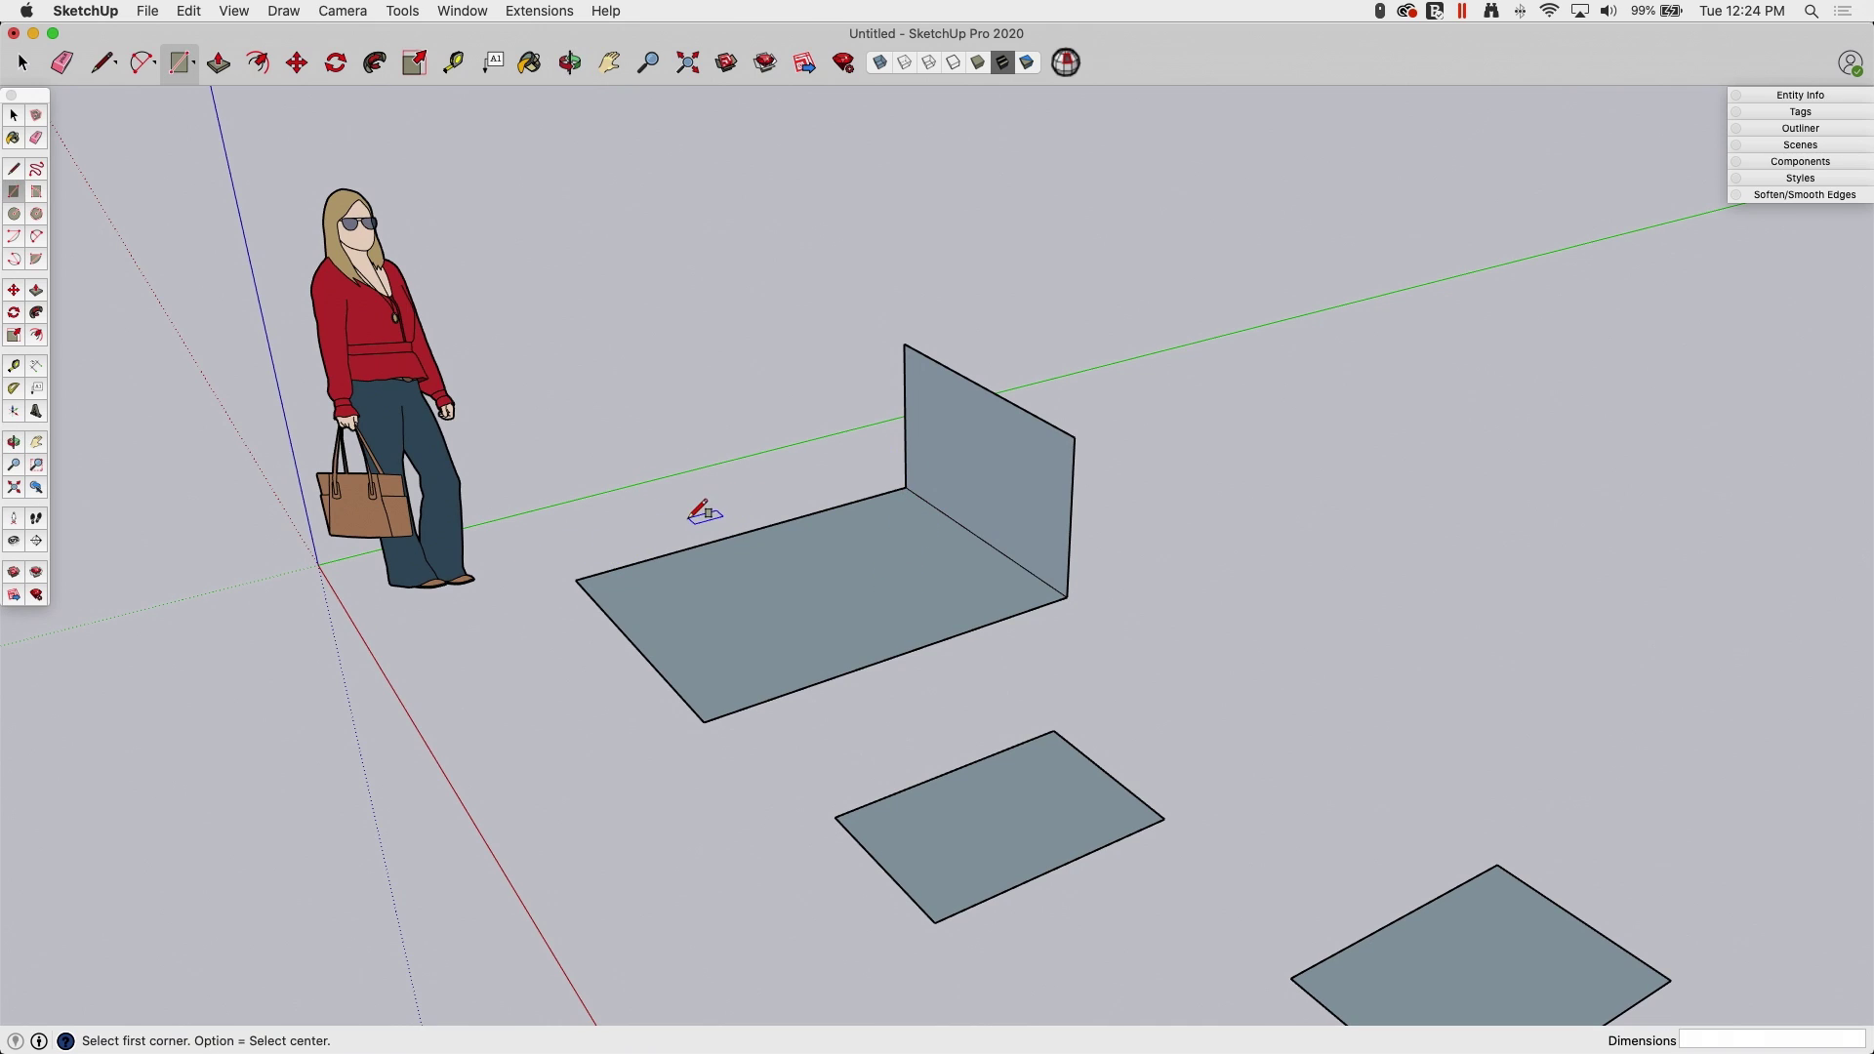
Step: Draw a red-axis-locked wall from the base's left corner to the first wall's top
{"action": "key", "text": "Right"}
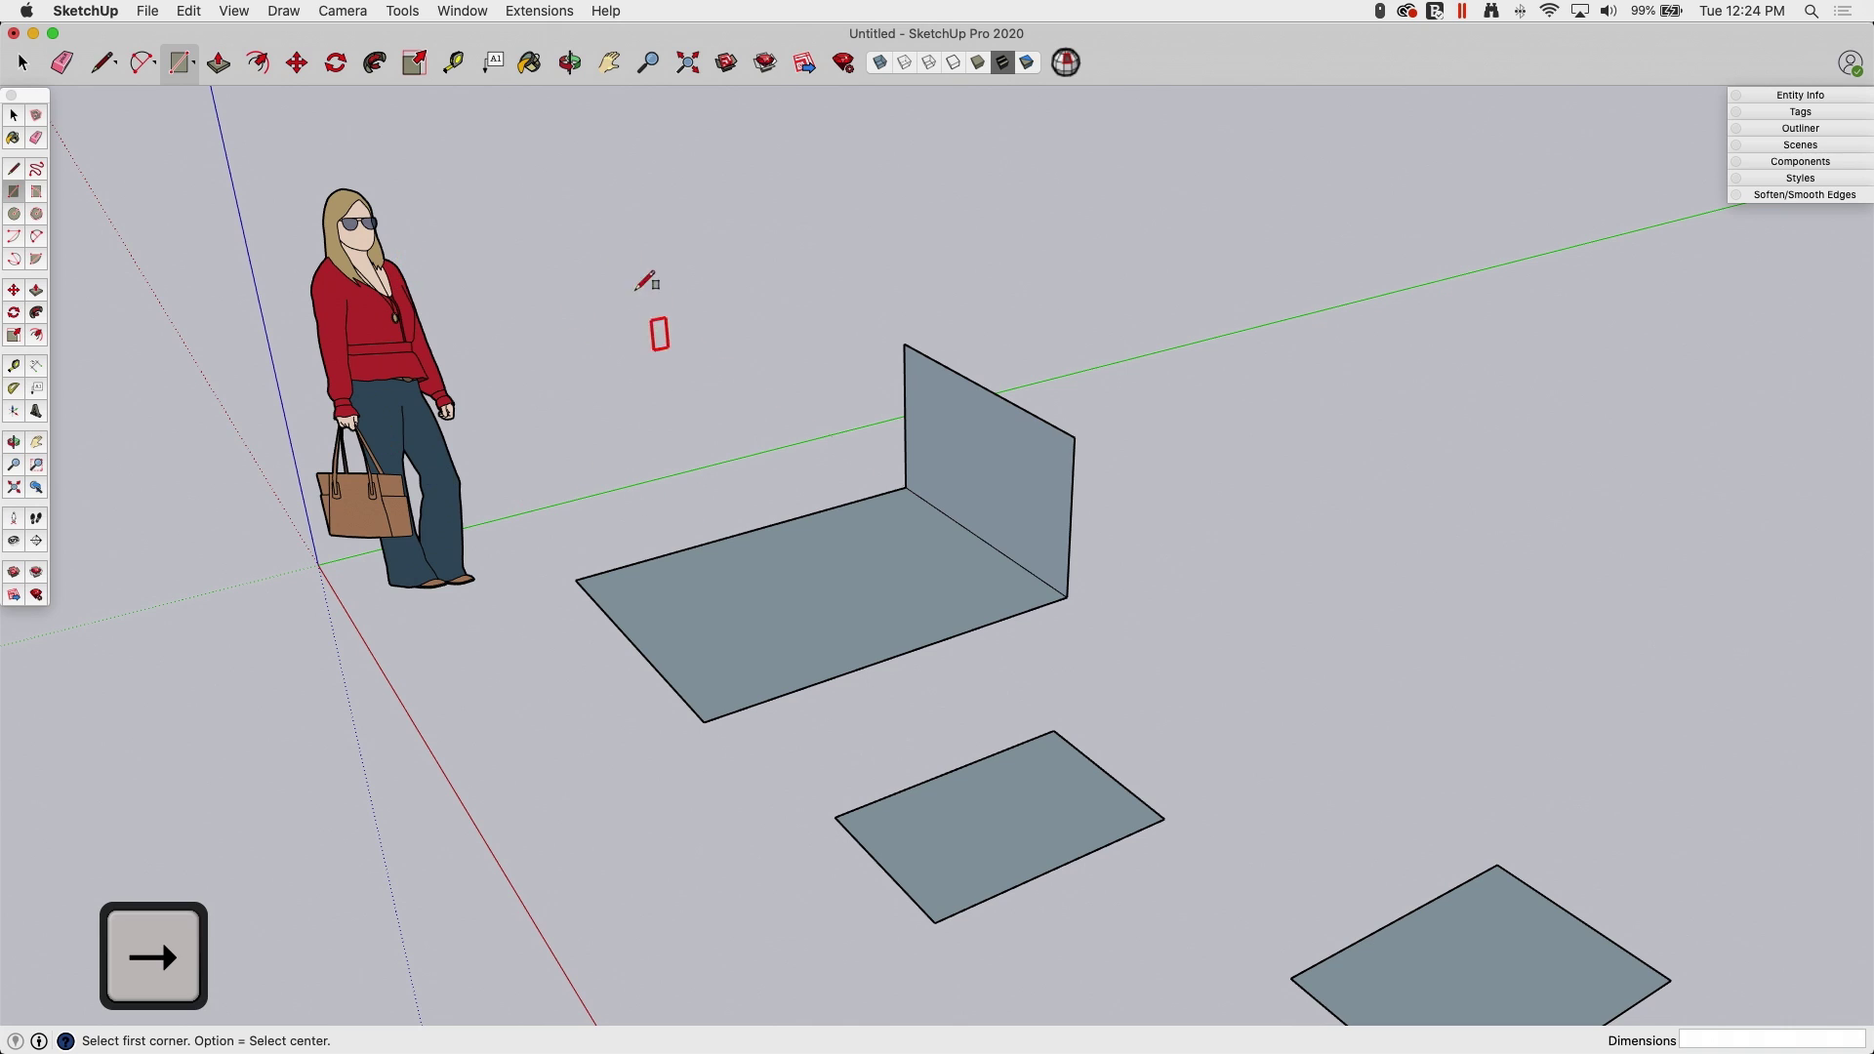
{"action": "left_click", "coordinate": [576, 580]}
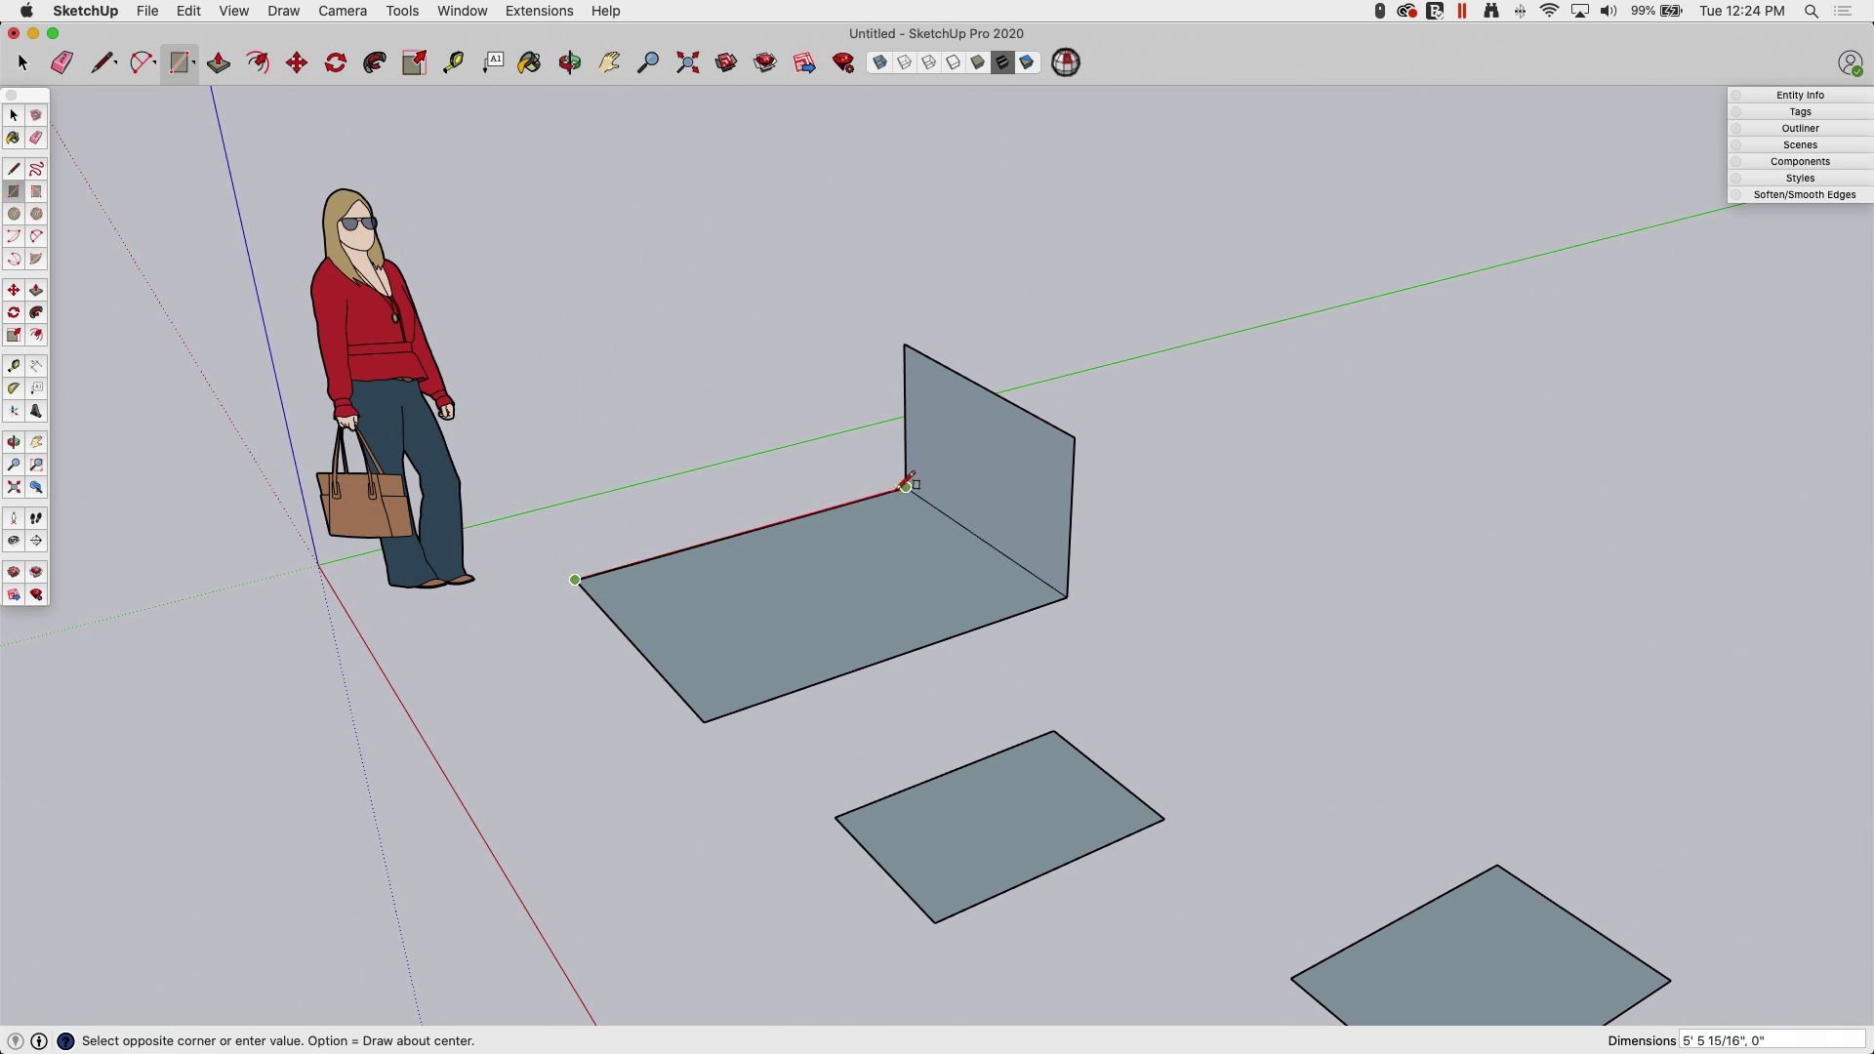
{"action": "left_click", "coordinate": [905, 343]}
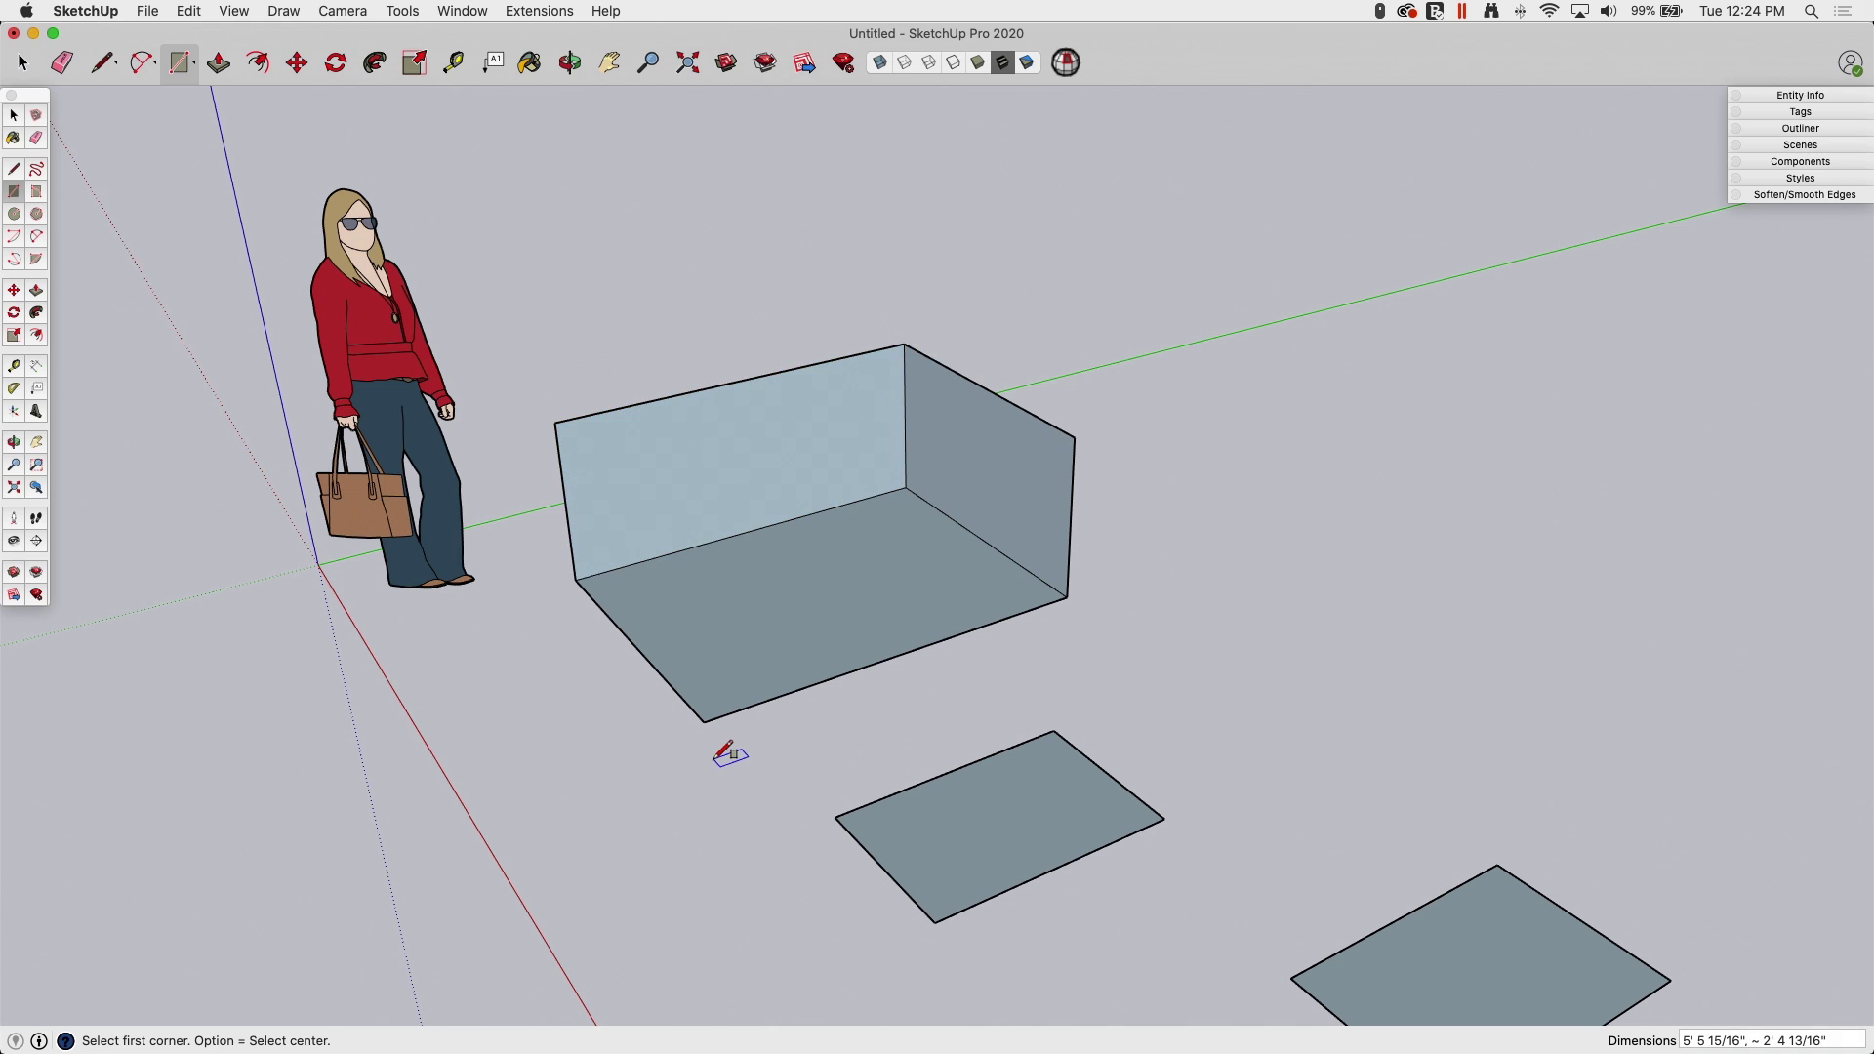
{"action": "middle_click_drag", "start_coordinate": [726, 750], "coordinate": [779, 739]}
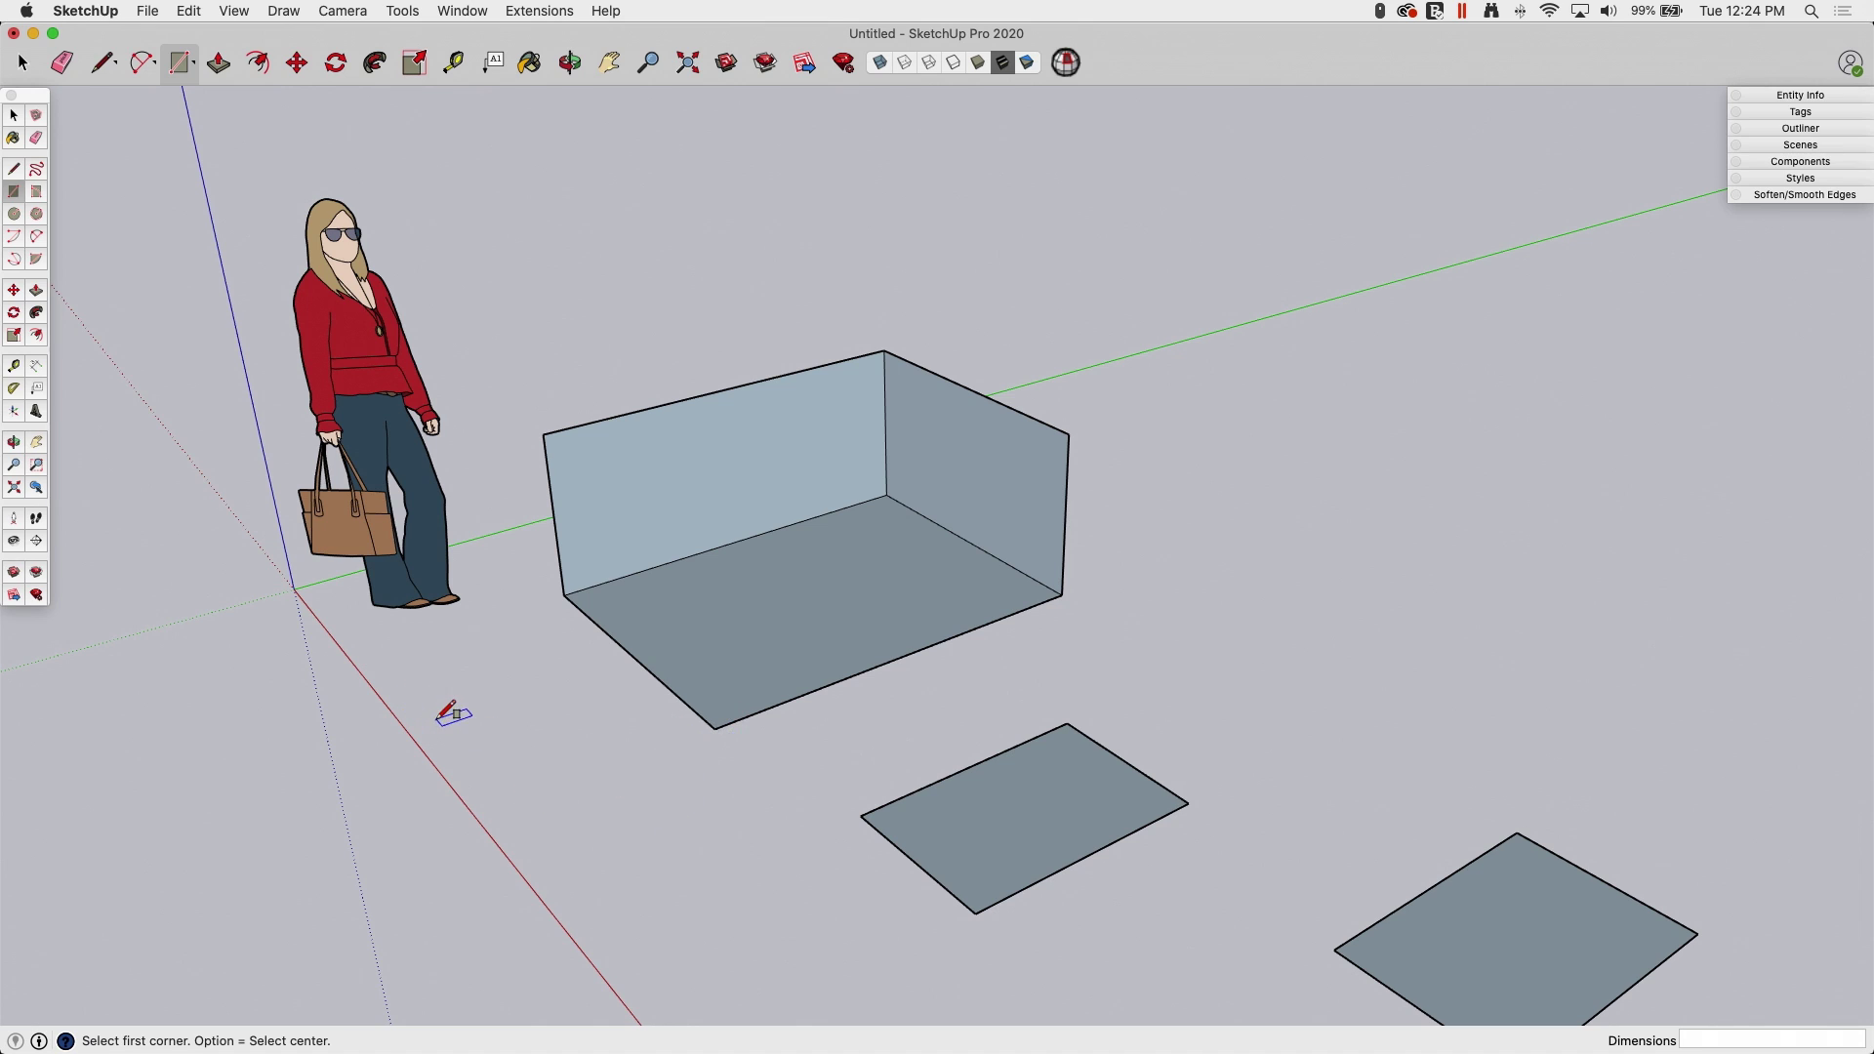
Step: Lock the rectangle to the blue axis and start the third wall at the base's front corner
{"action": "key", "text": "Up"}
{"action": "key", "text": "Up"}
{"action": "key", "text": "Up"}
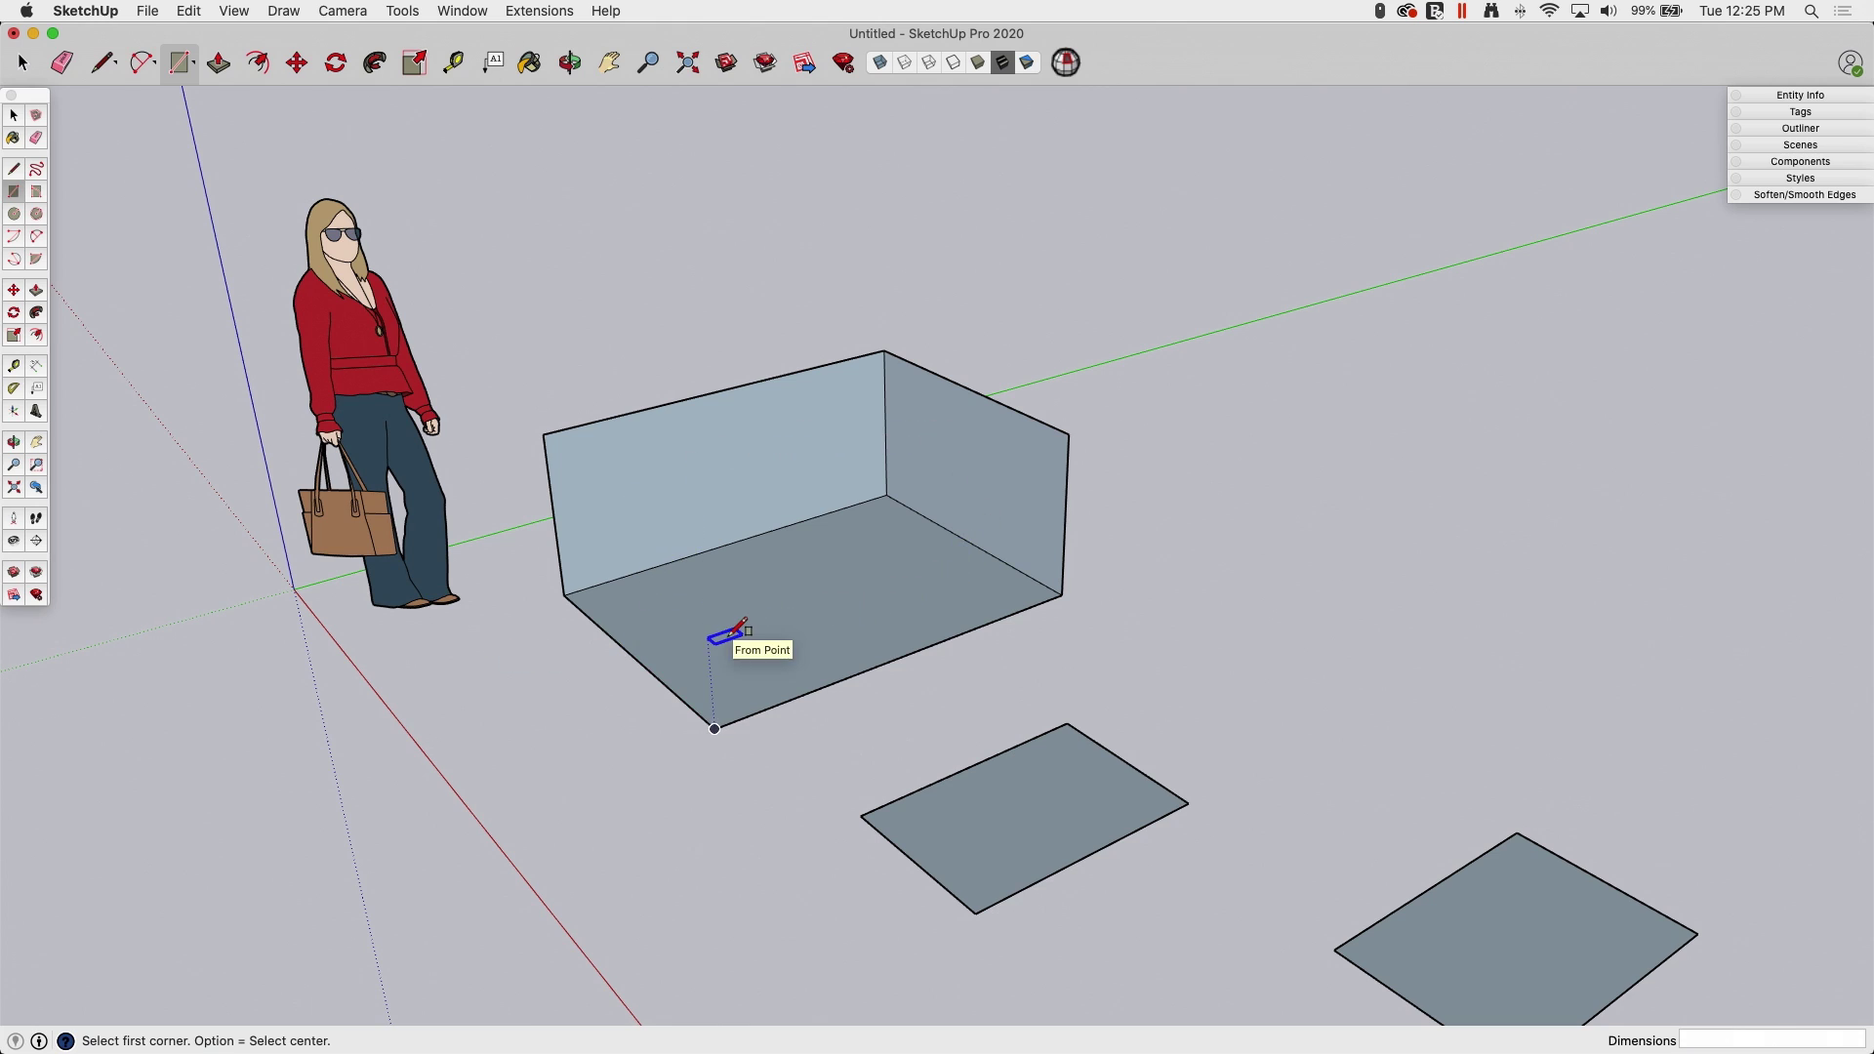
{"action": "key", "text": "Up"}
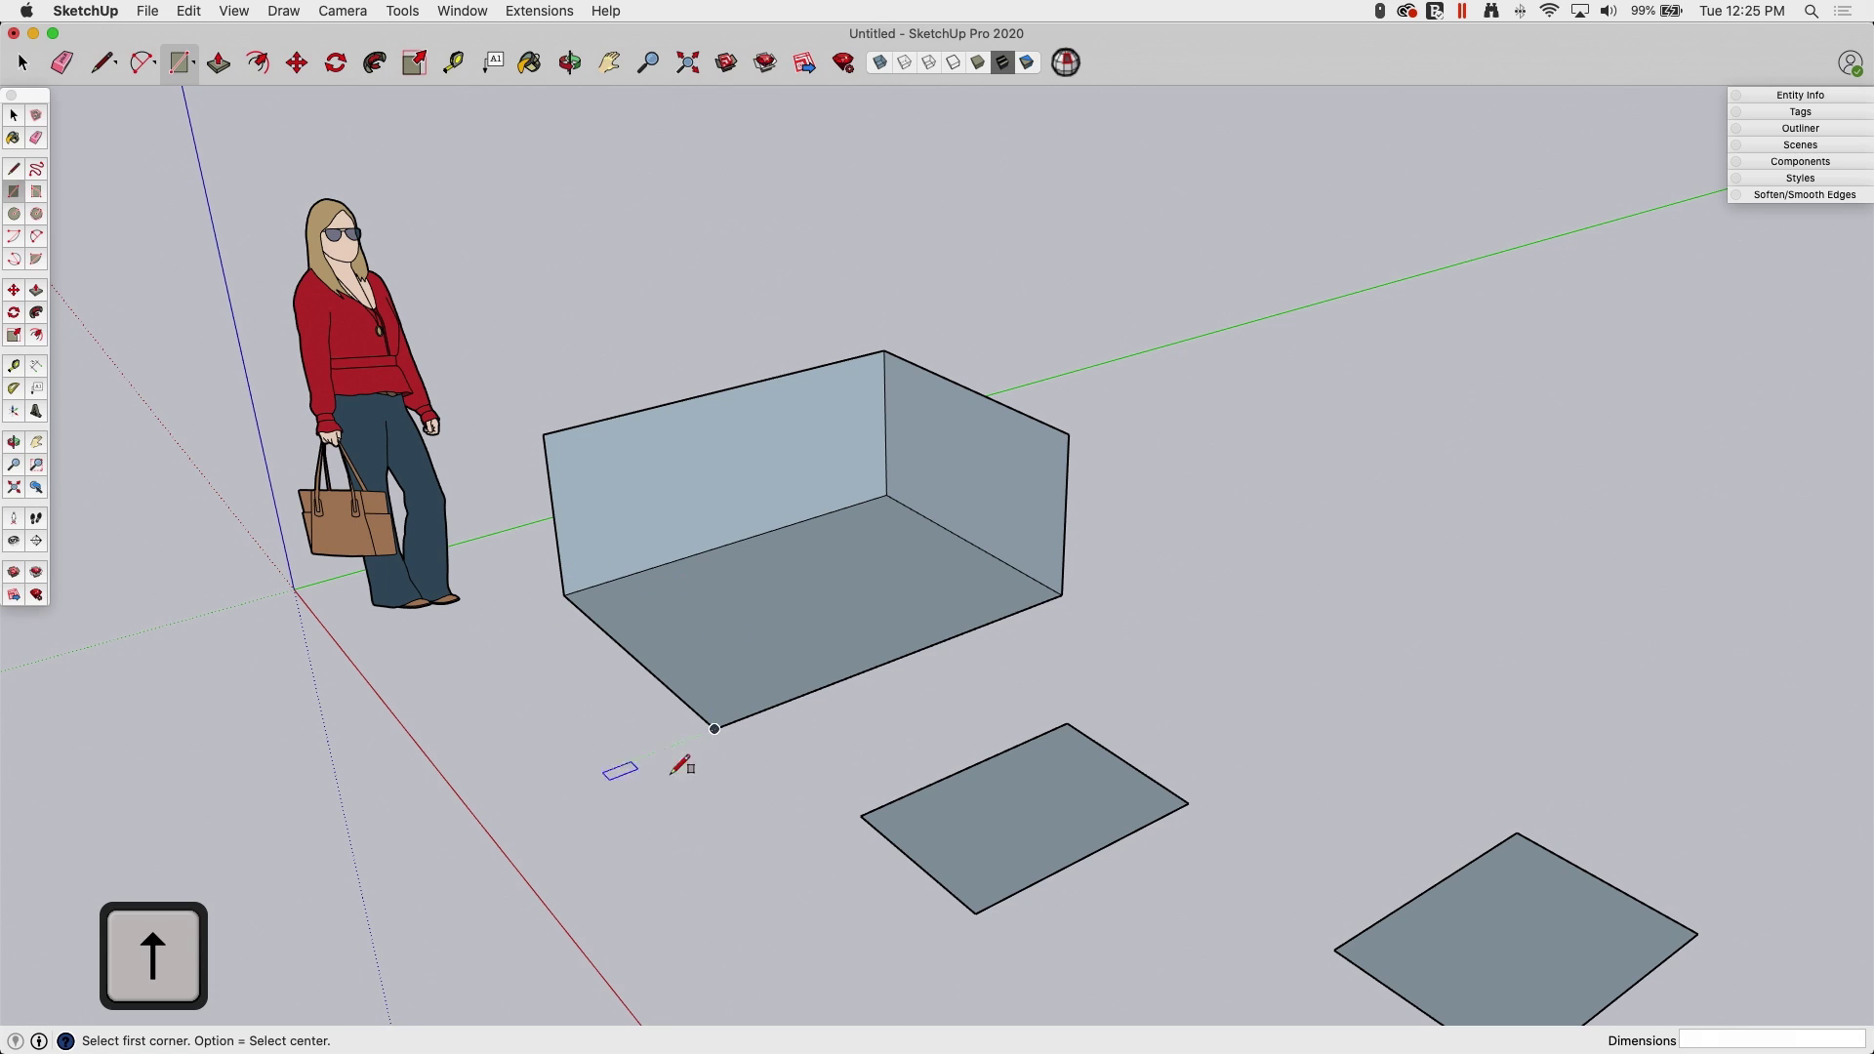
{"action": "left_click", "coordinate": [715, 727]}
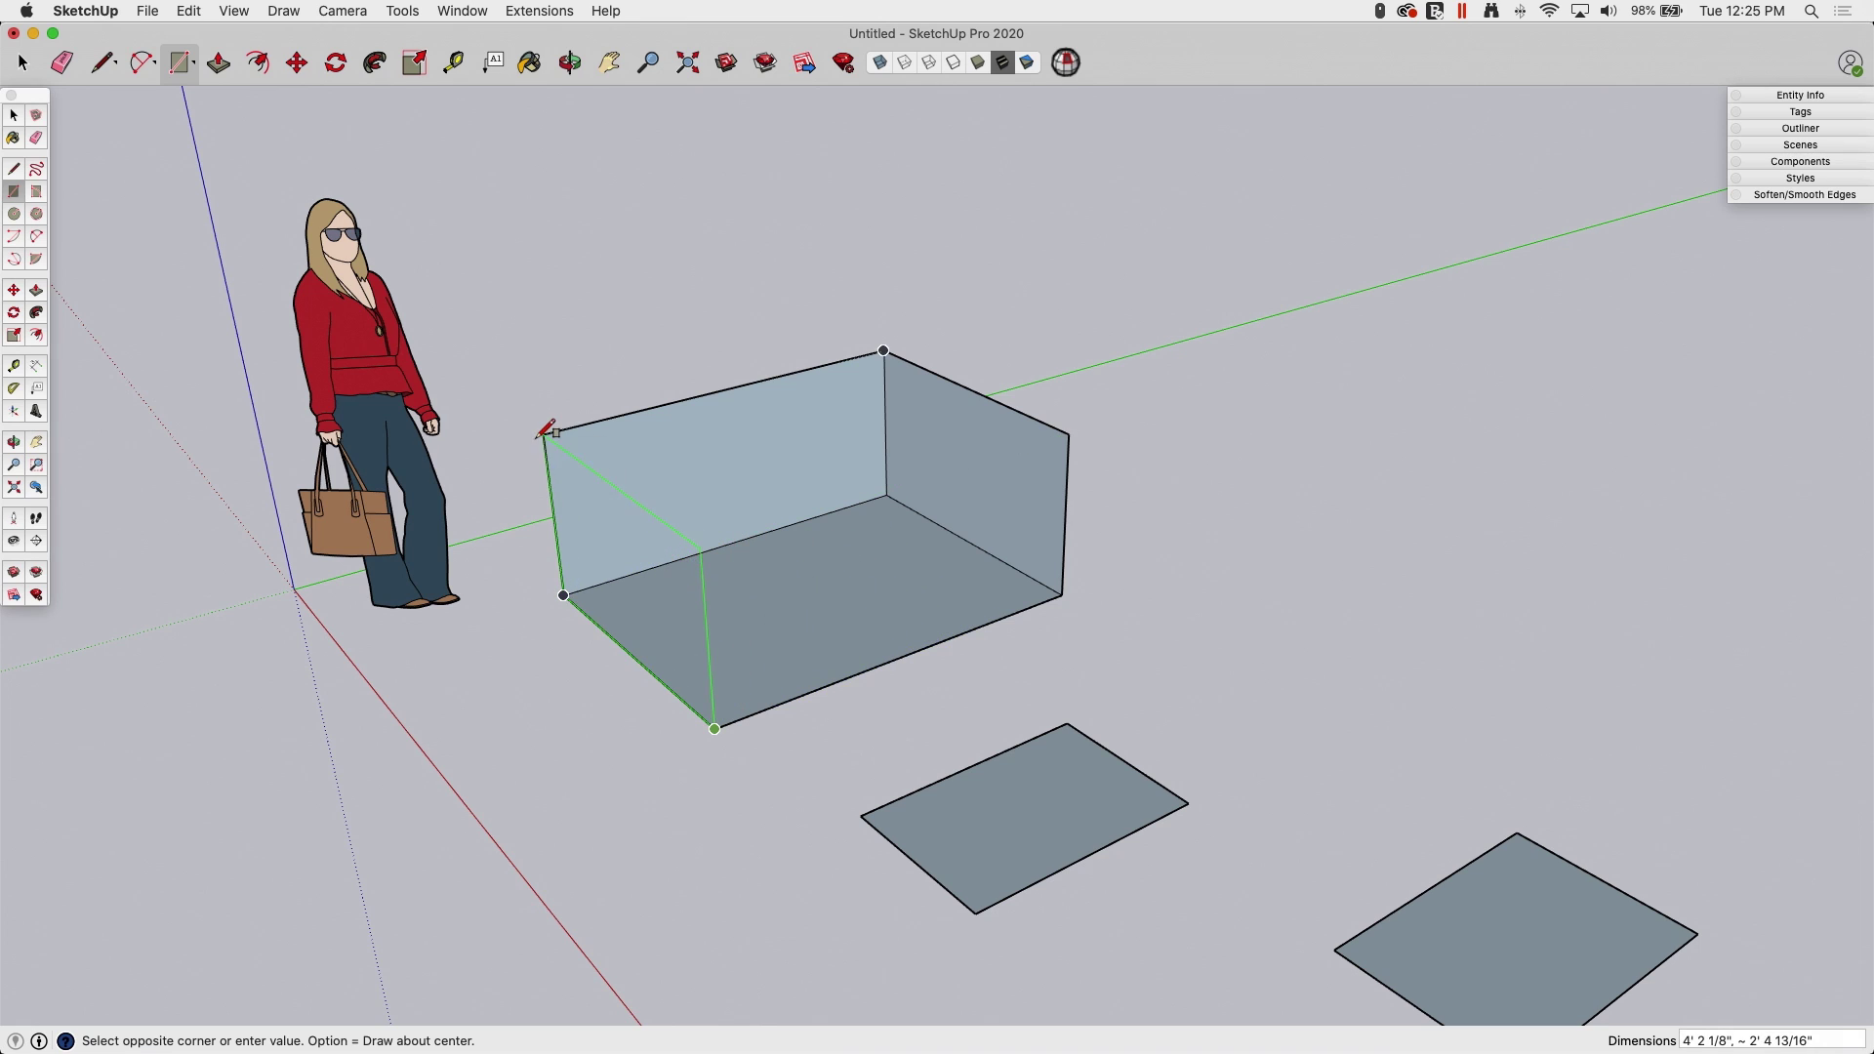
Step: Finish the third wall at the right wall's top corner
{"action": "left_click", "coordinate": [1068, 436]}
{"action": "key", "text": "o"}
{"action": "left_click_drag", "start_coordinate": [467, 829], "coordinate": [986, 791]}
Step: Draw the last wall from the front-left corner to close the box
{"action": "key", "text": "r"}
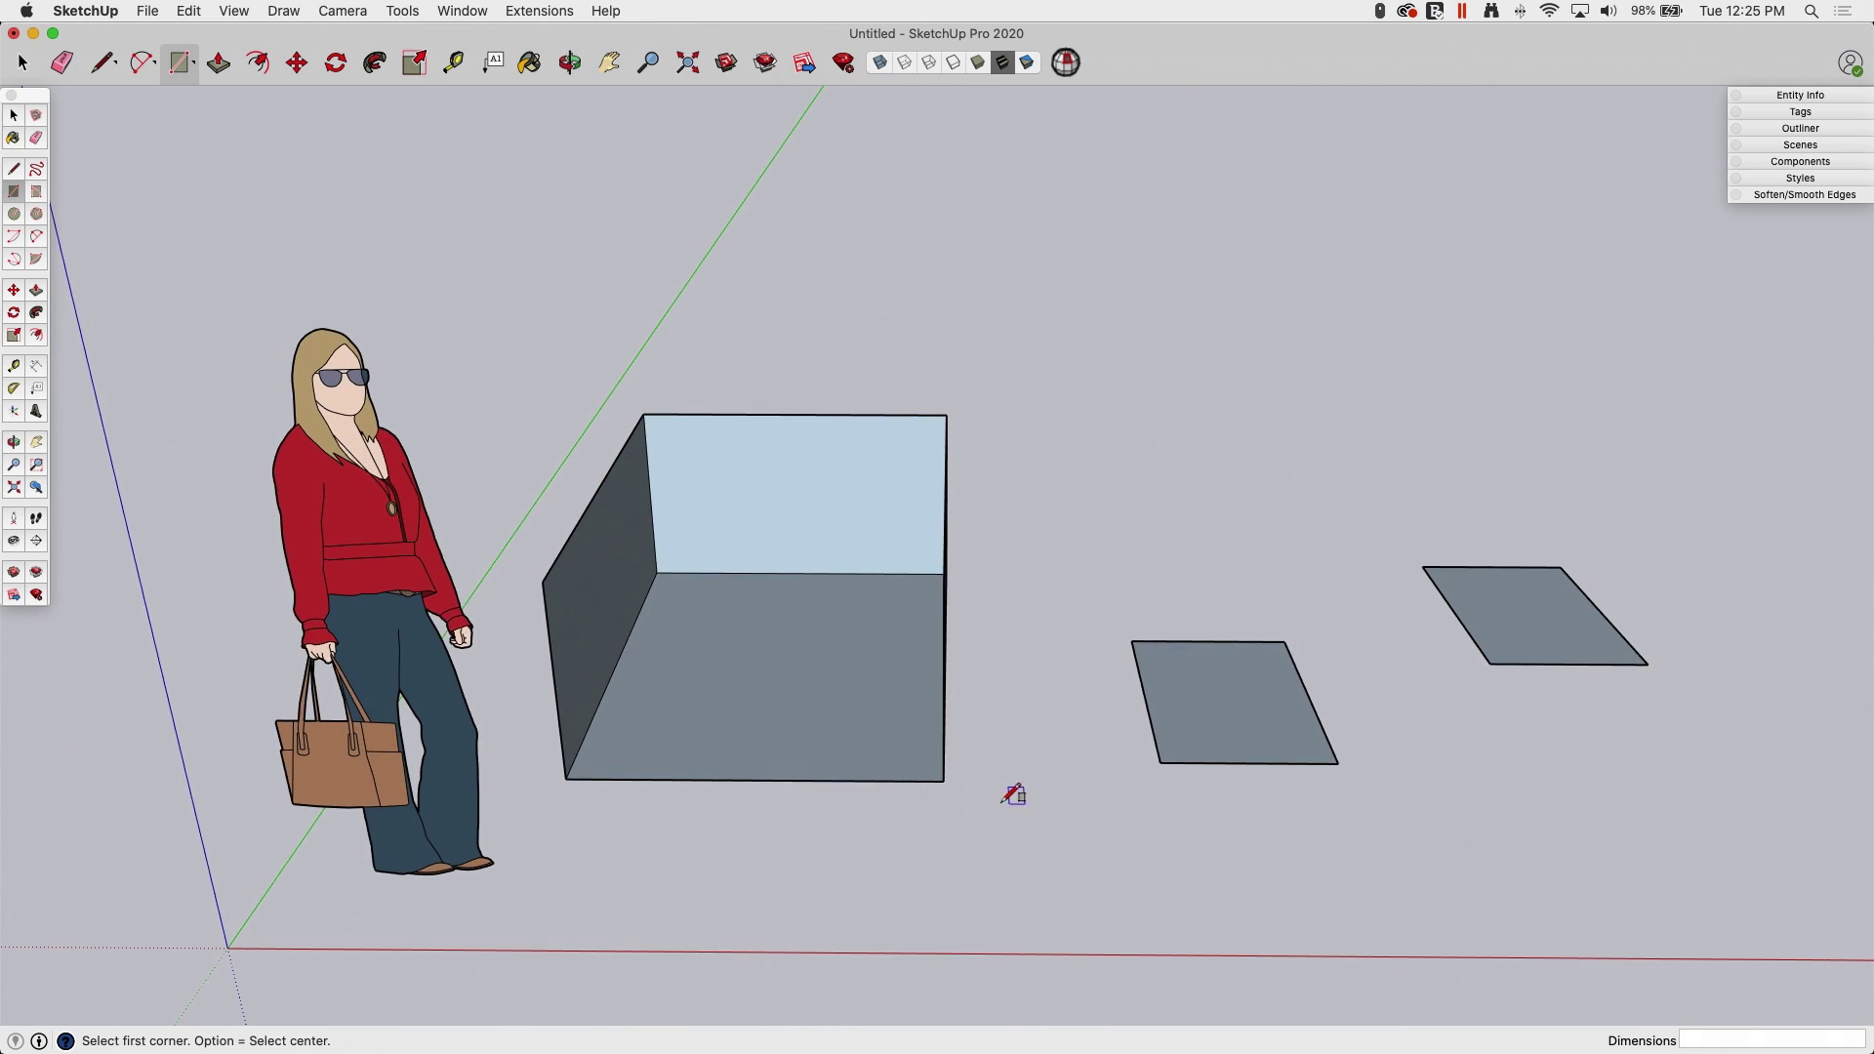
{"action": "left_click", "coordinate": [566, 778]}
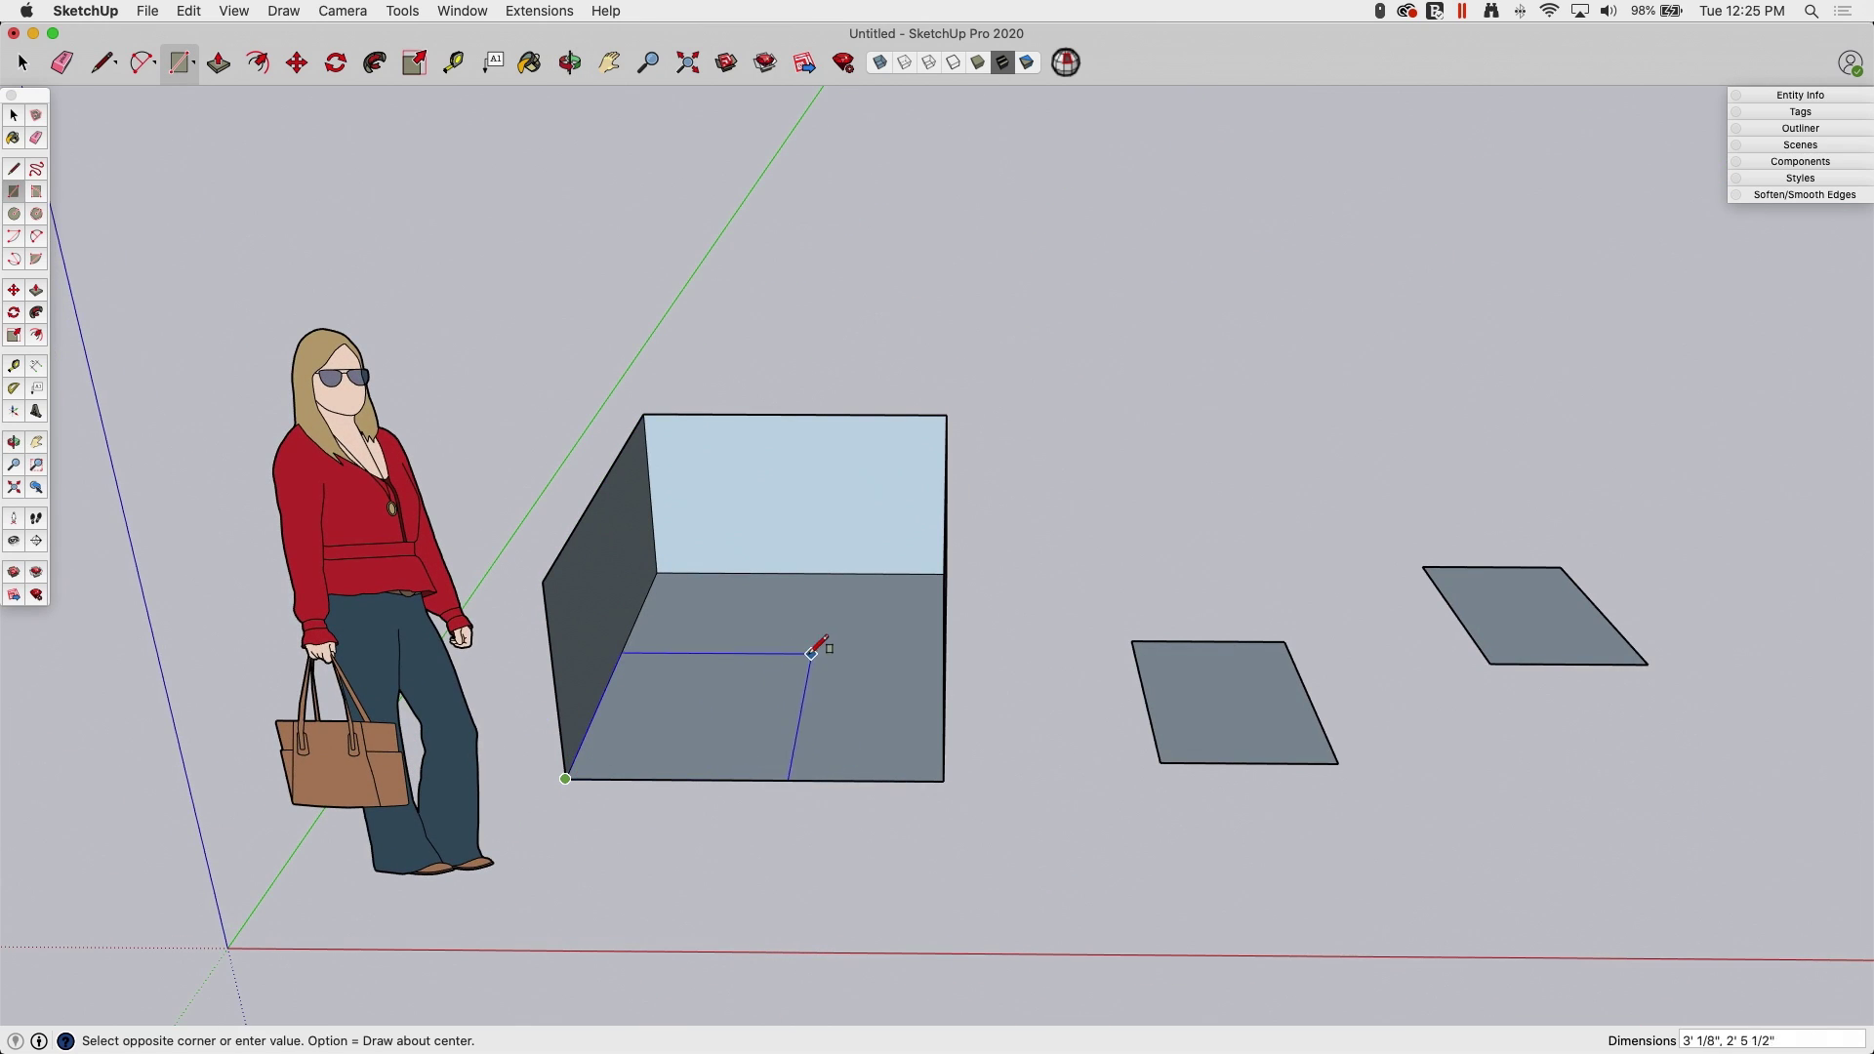
{"action": "middle_click_drag", "start_coordinate": [817, 649], "coordinate": [656, 621]}
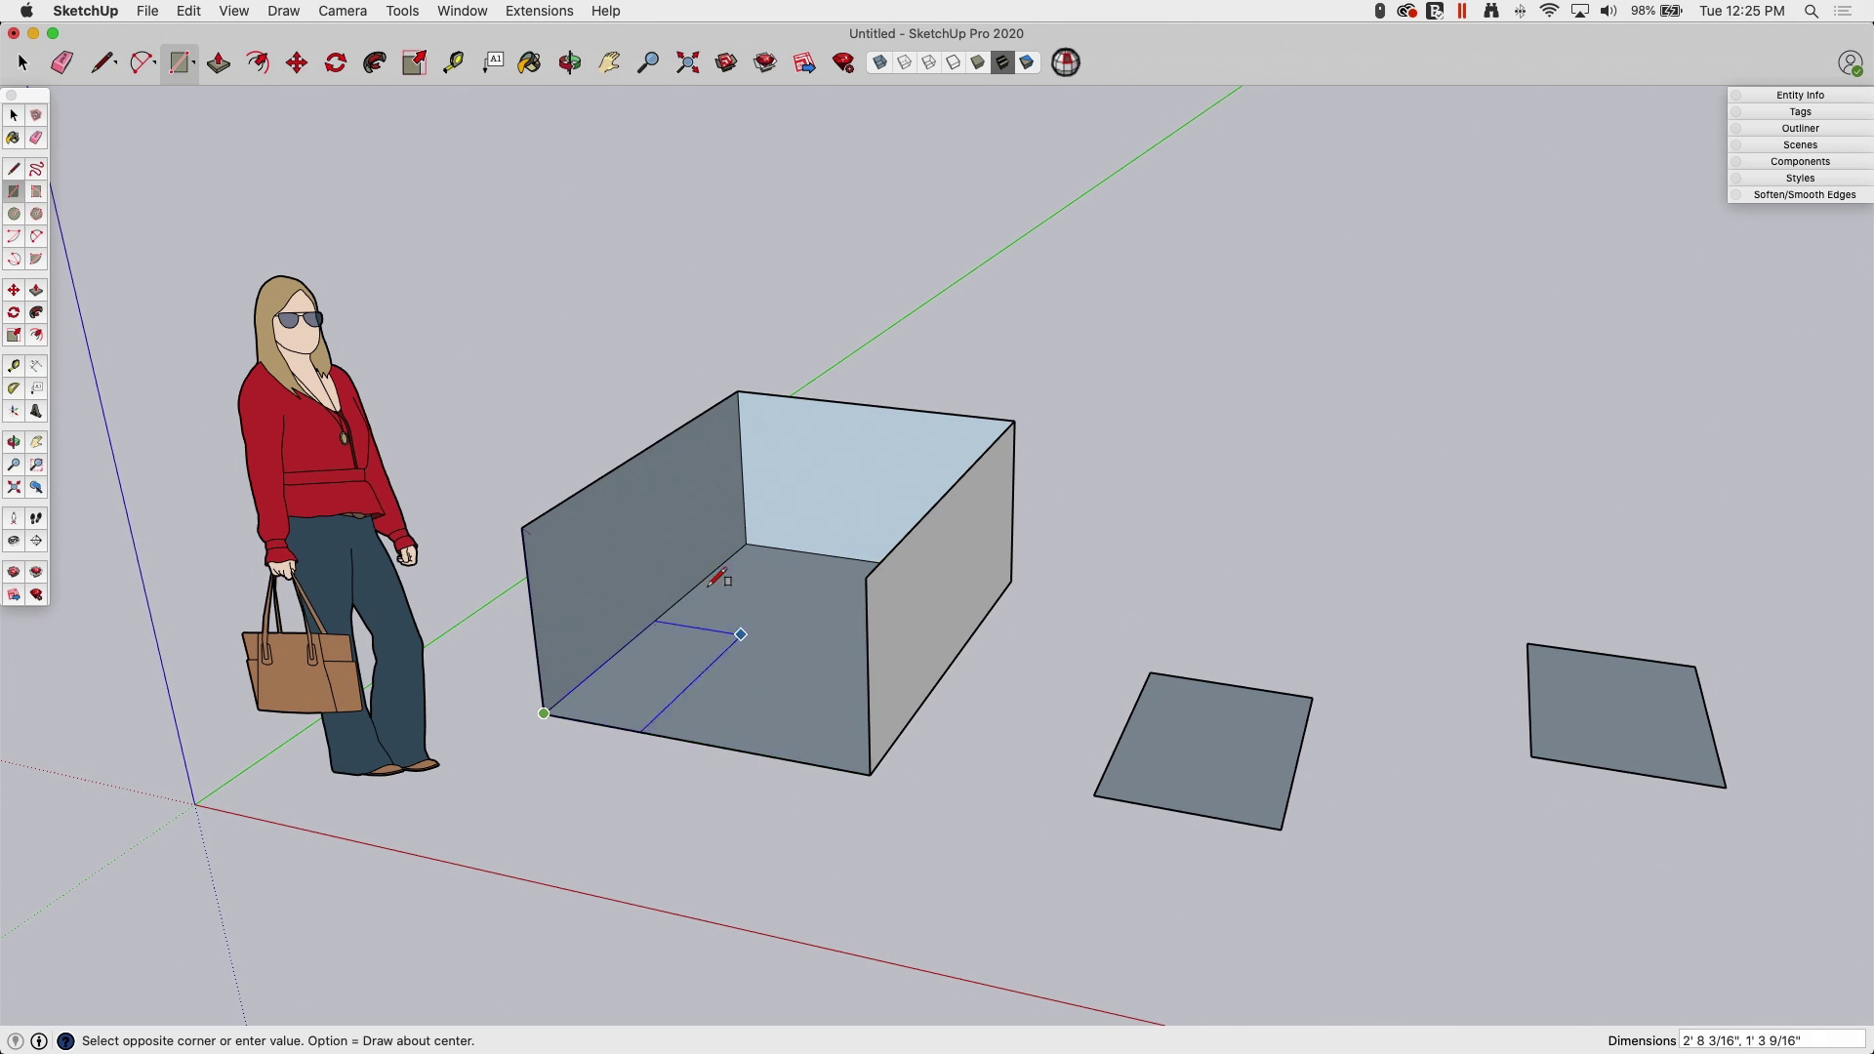
{"action": "left_click", "coordinate": [875, 560]}
{"action": "middle_click_drag", "start_coordinate": [744, 984], "coordinate": [619, 971]}
{"action": "scroll", "coordinate": [548, 749], "scroll_direction": "down", "scroll_amount": 3}
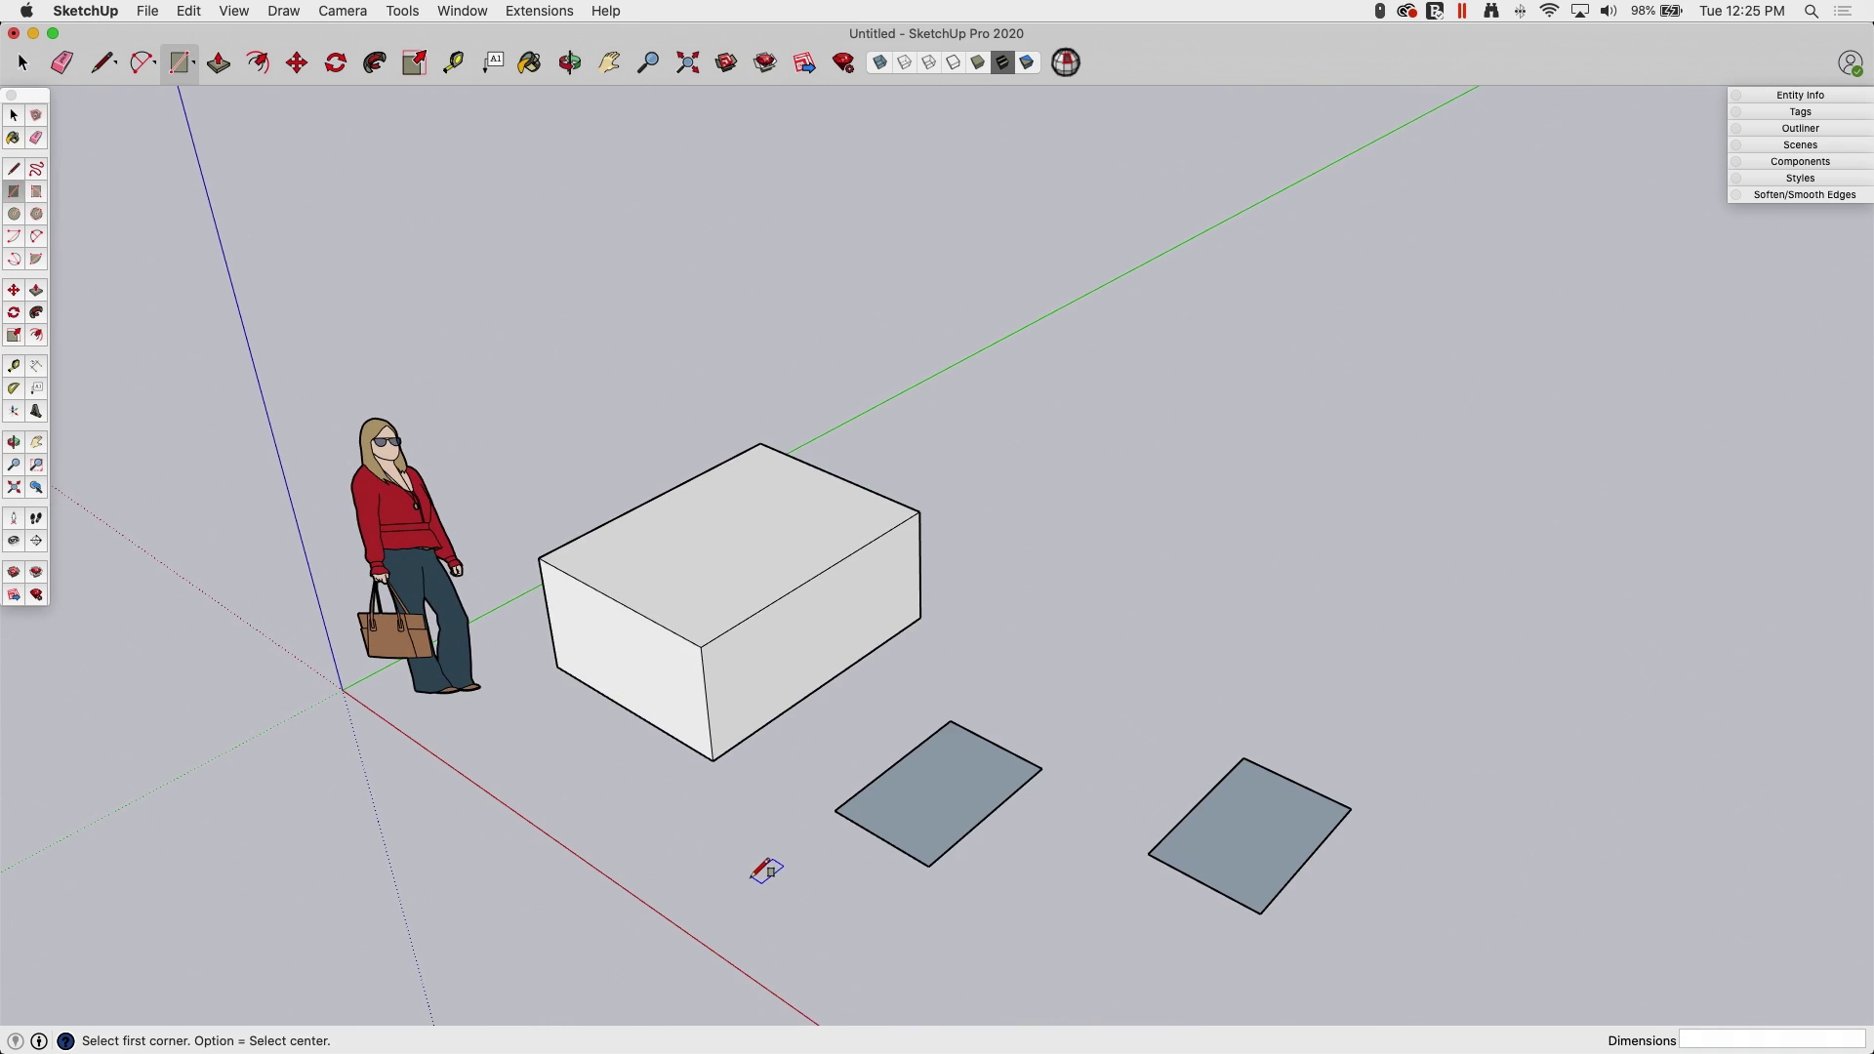